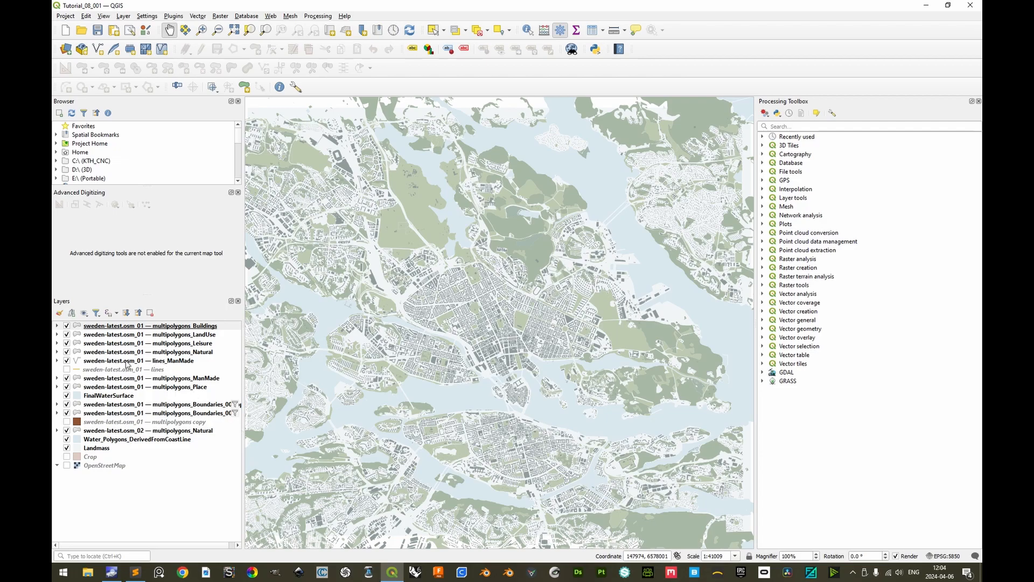
Move the lines_ManMade layer to the top of the layer stack, above multipolygons_Buildings
drag(111, 364, 152, 327)
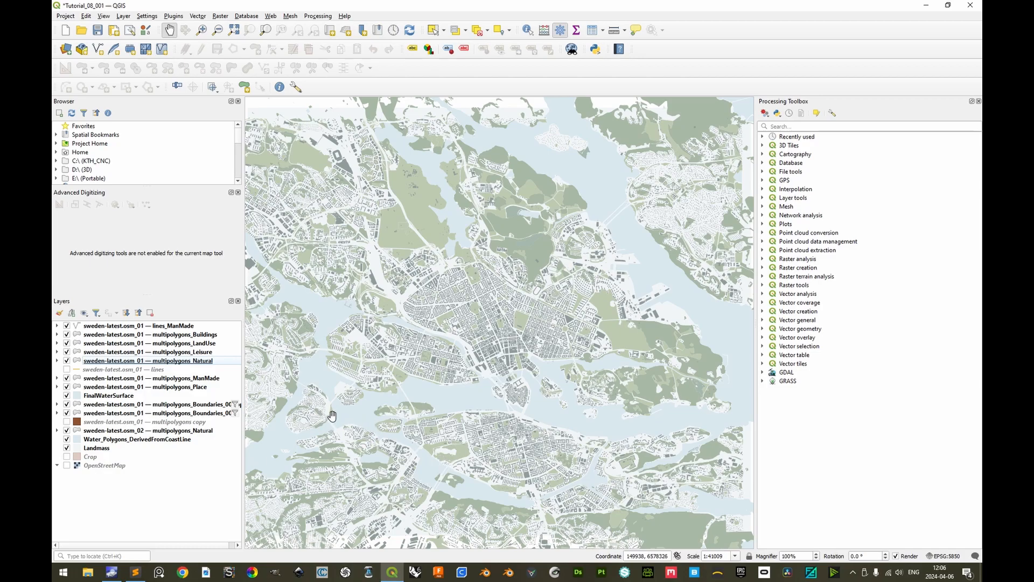
scroll(322, 420, up, 3)
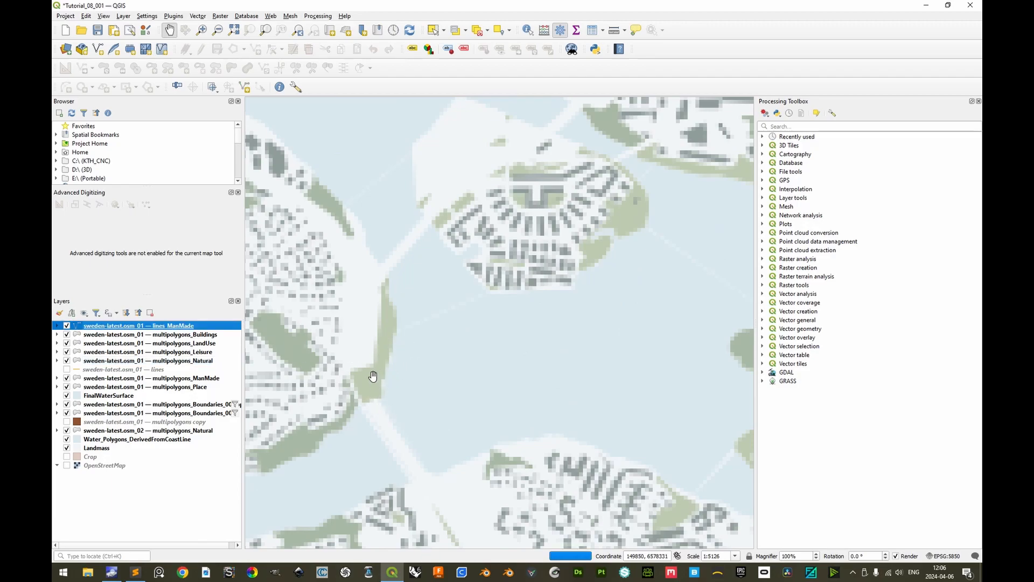
Create a polygon shapefile layer named Bridges in the CustomLayers_00 folder with project CRS EPSG:5850
click(123, 16)
mouse_move(155, 38)
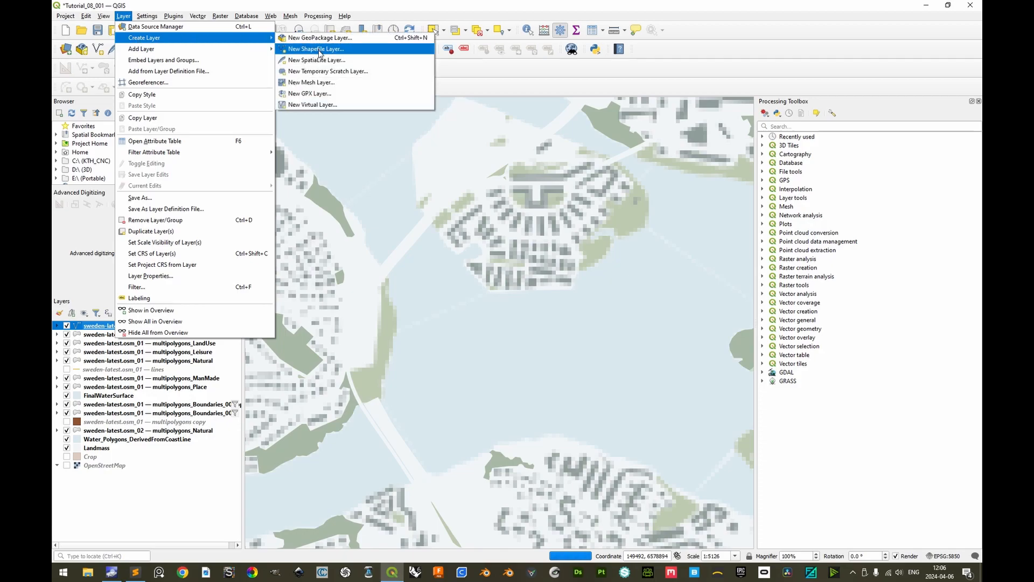
click(320, 49)
click(716, 57)
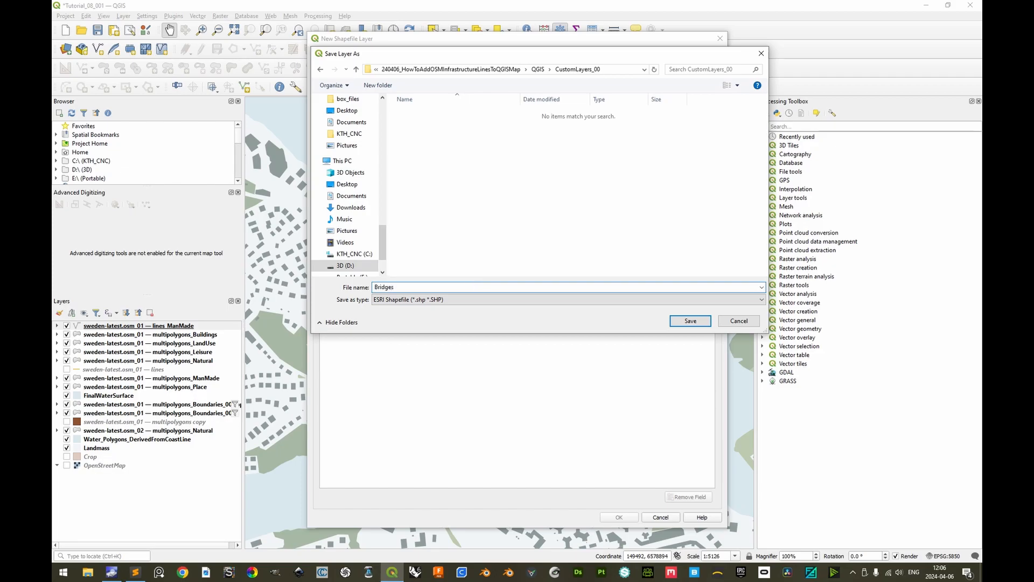
key(Return)
click(453, 111)
click(452, 125)
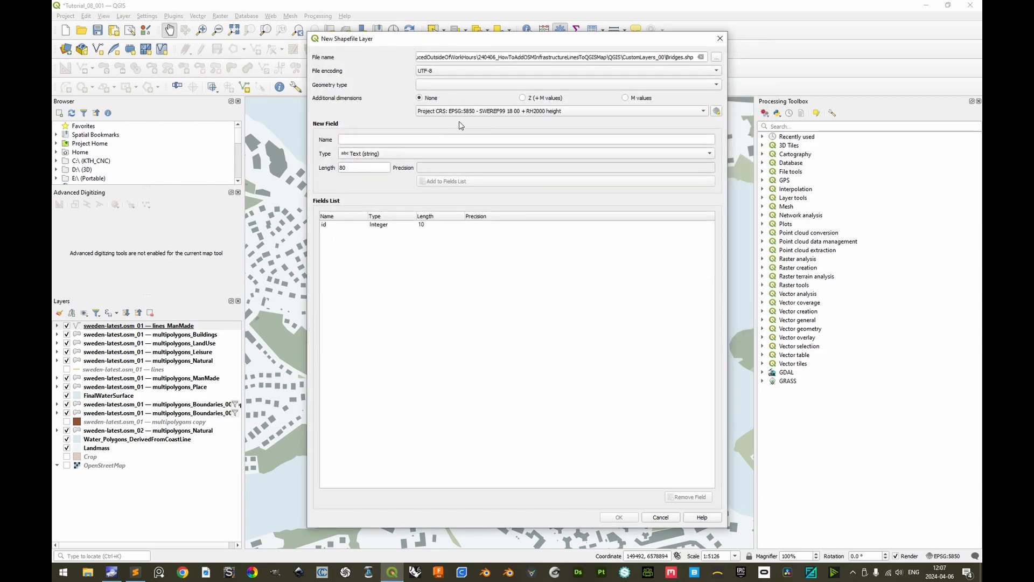
click(454, 85)
click(453, 128)
click(629, 518)
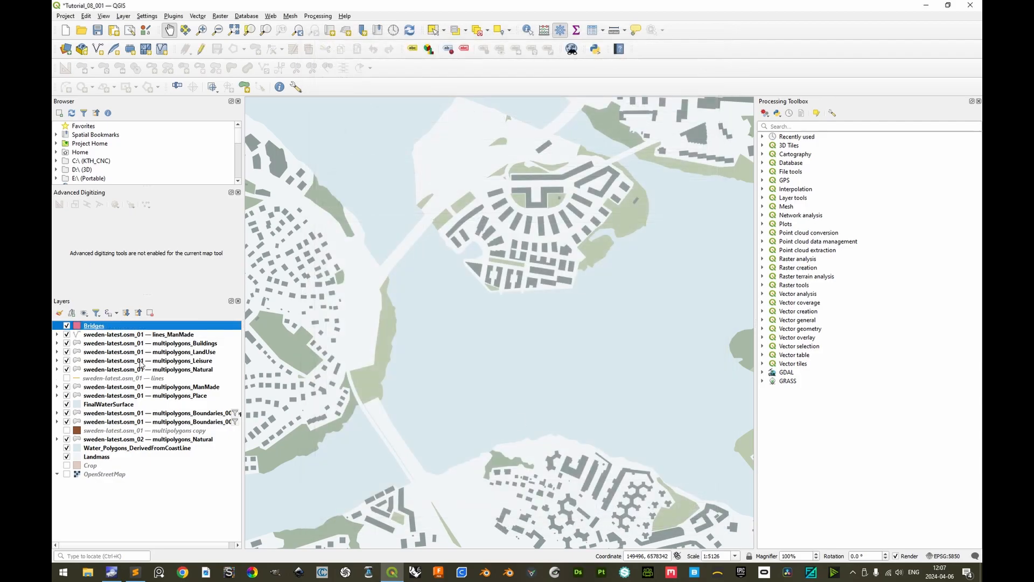
Start editing the Bridges layer and draw a rectangle over the green shoreline gap at the northern end of the southwestern bridge
click(201, 49)
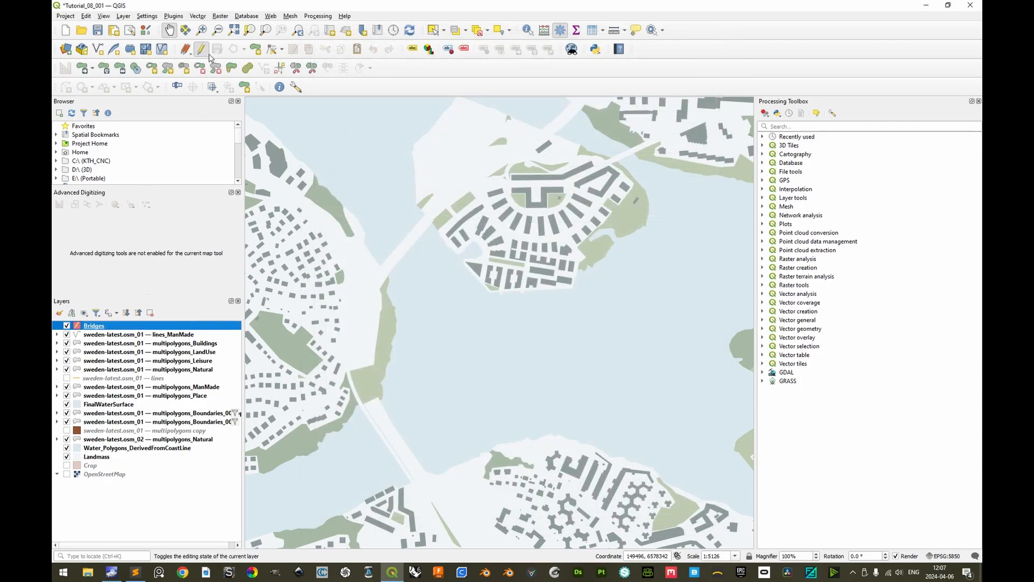
click(254, 52)
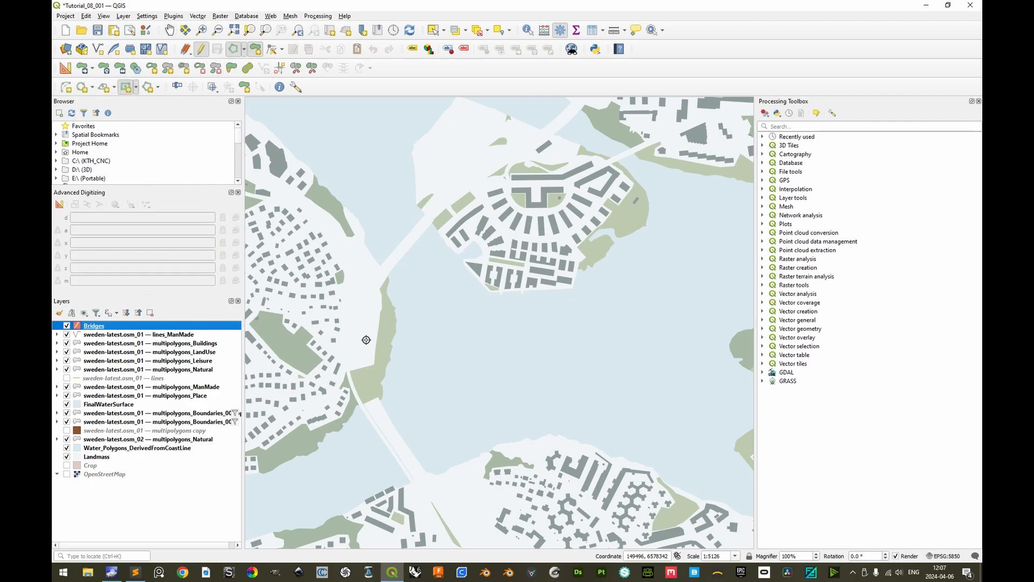
click(351, 369)
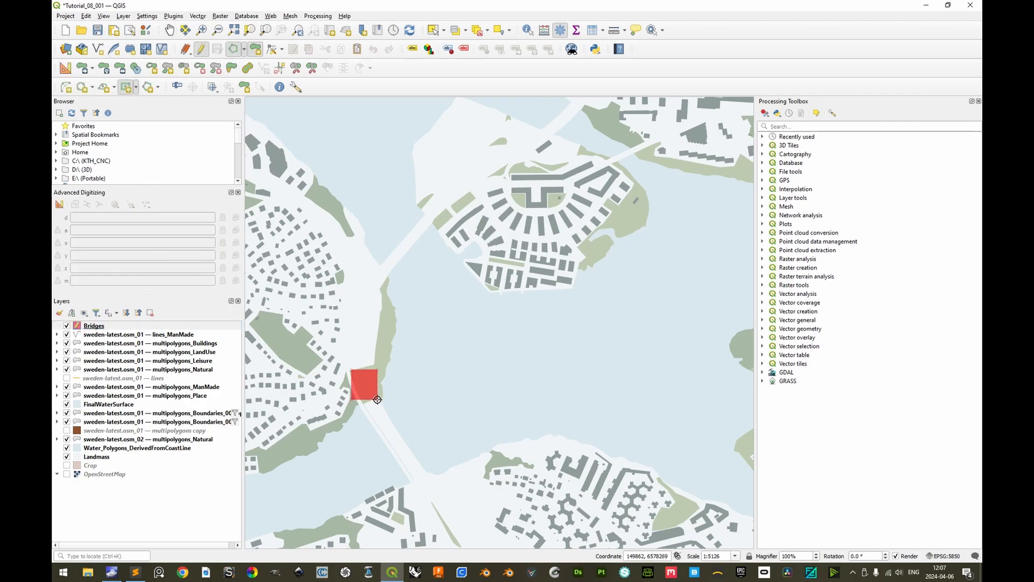
click(377, 399)
click(530, 384)
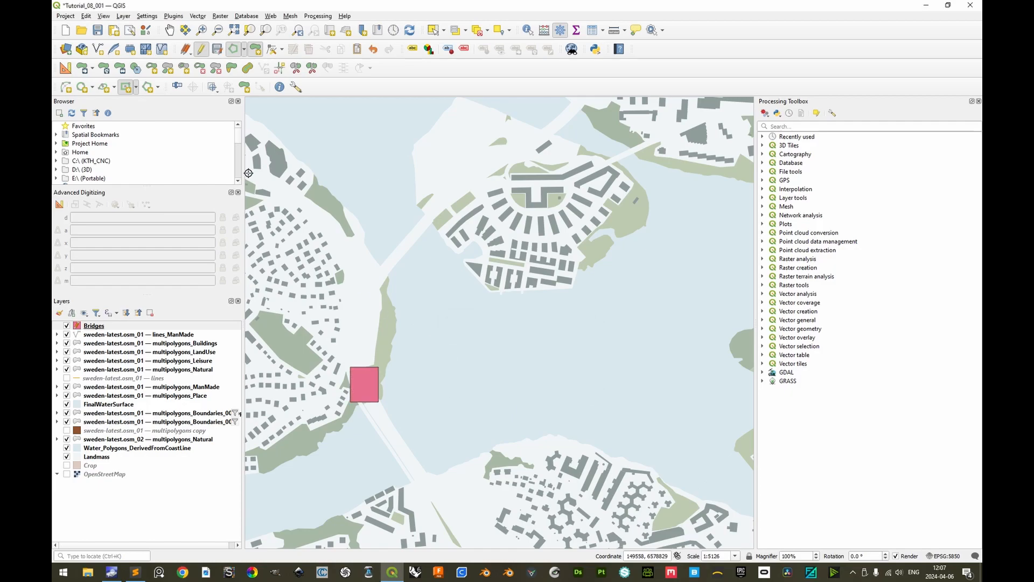
Reshape the rectangle's vertices to follow the road towards the bridge, then save the edits and stop editing the Bridges layer
click(271, 49)
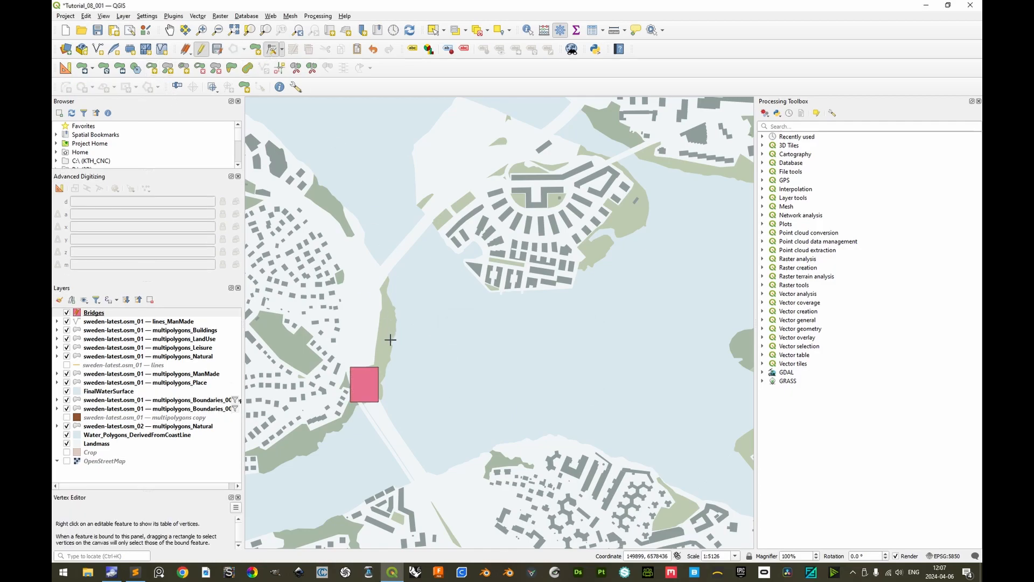
click(373, 363)
click(378, 402)
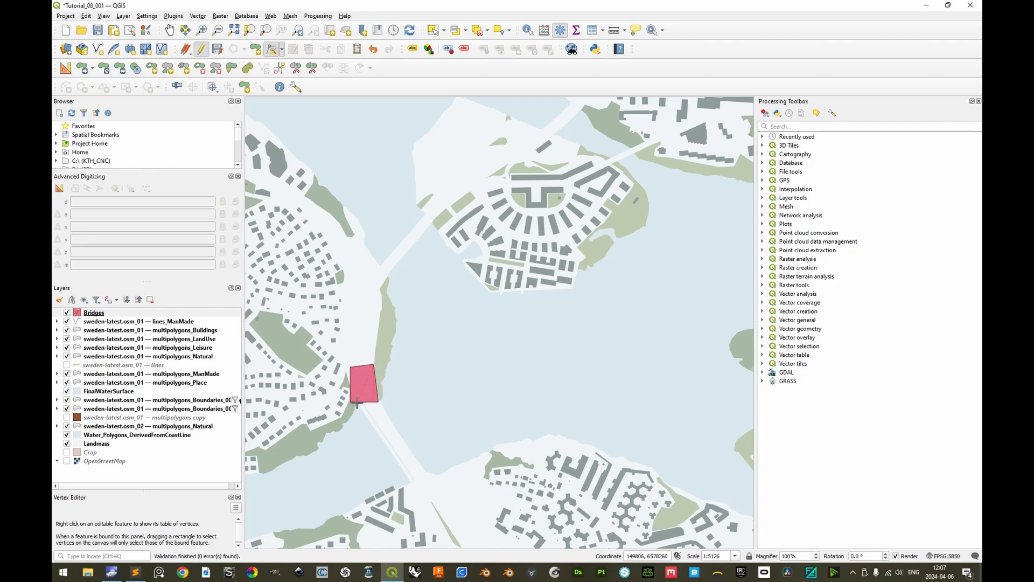
click(369, 397)
click(378, 397)
click(351, 401)
click(365, 404)
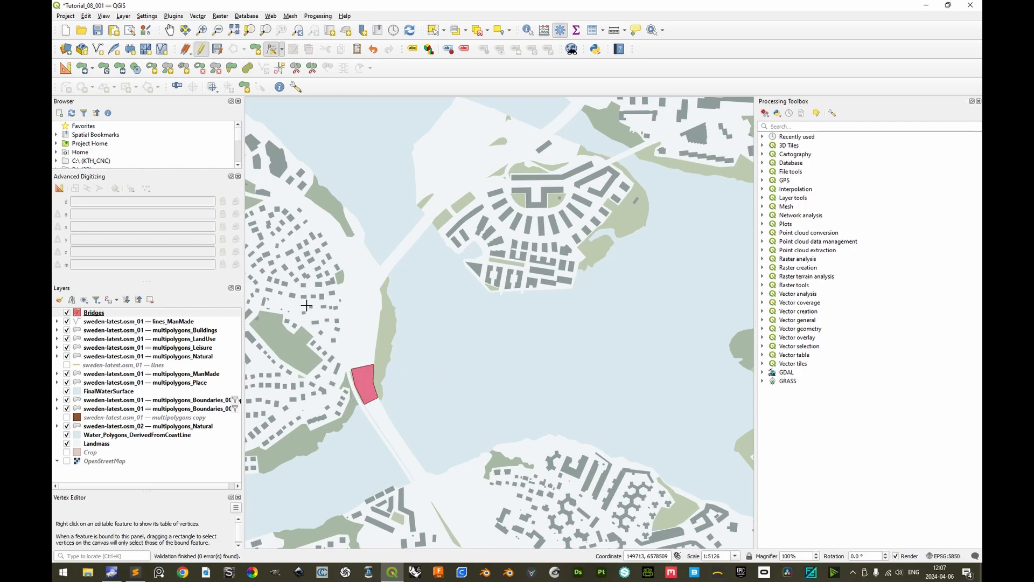
click(202, 47)
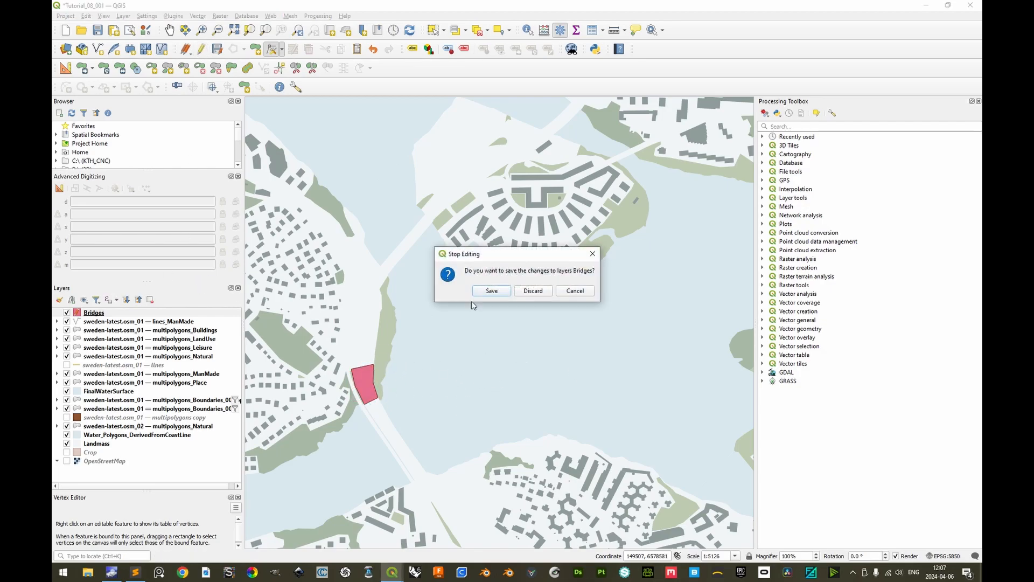
click(509, 291)
Set the stroke style of the Bridges layer's simple fill to No Line
click(85, 342)
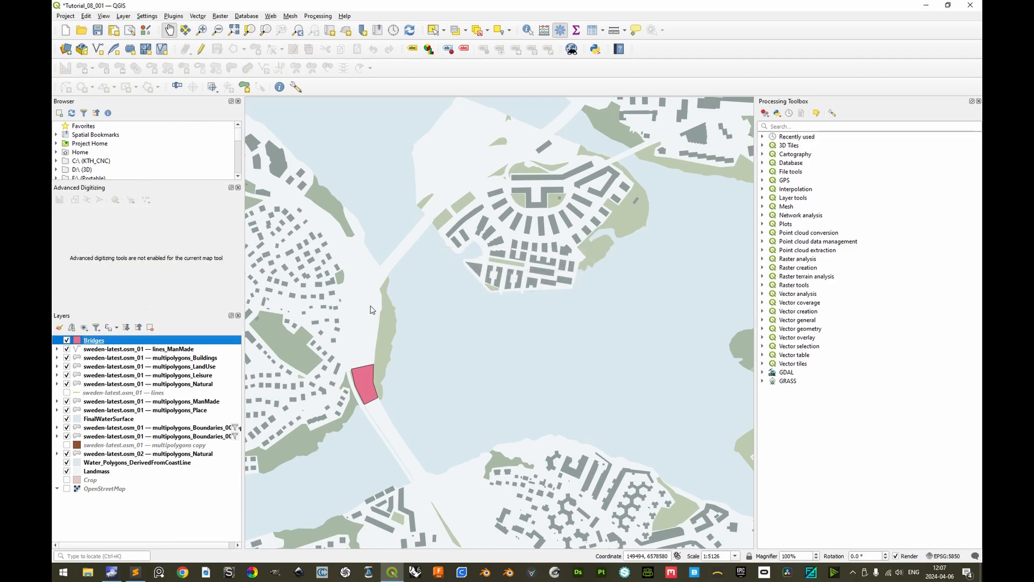
click(728, 71)
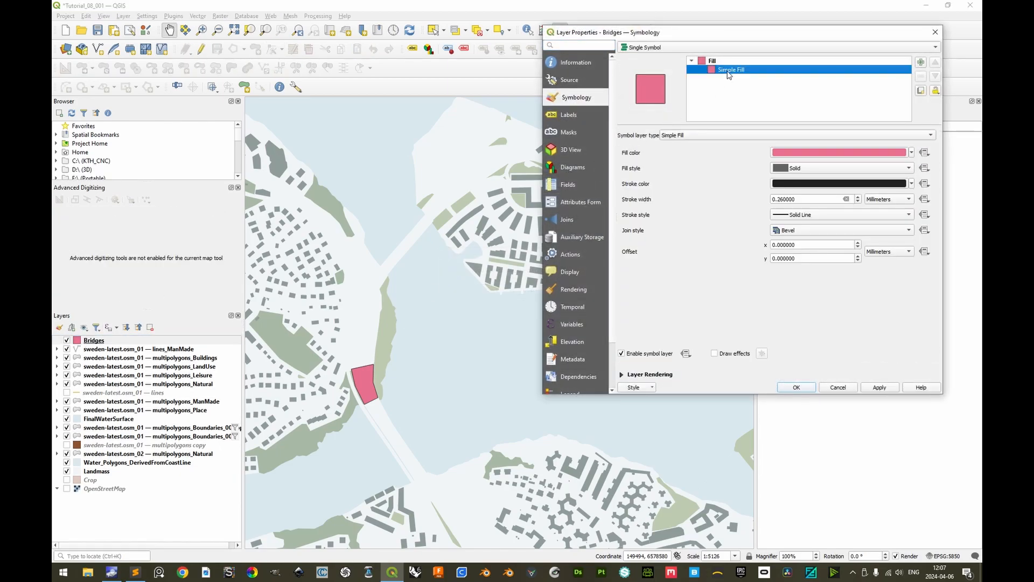
click(785, 218)
click(785, 229)
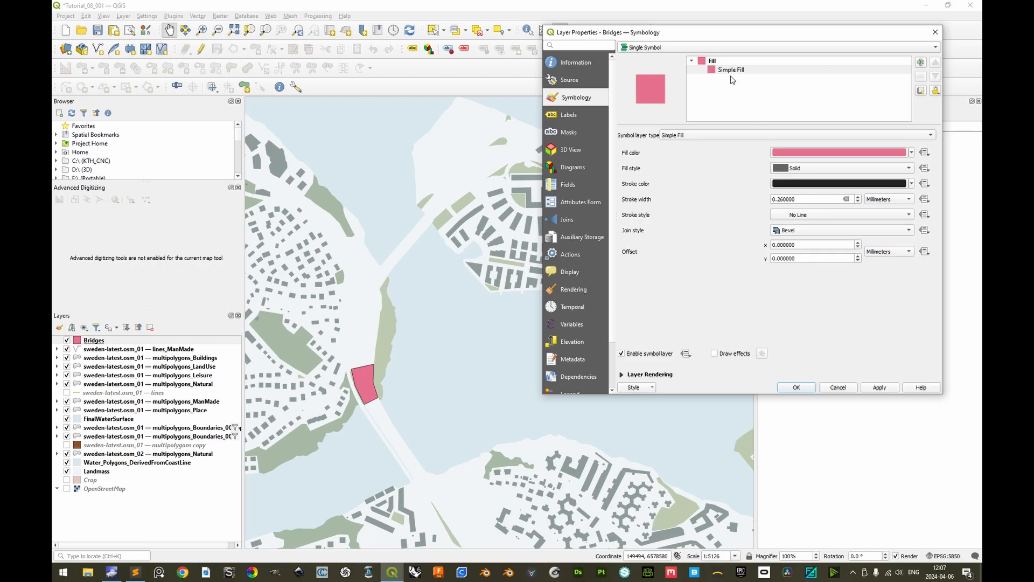
Set the Bridges fill color to the recent color #f2f6f8, apply the symbology and save the project
click(728, 62)
click(777, 134)
click(479, 257)
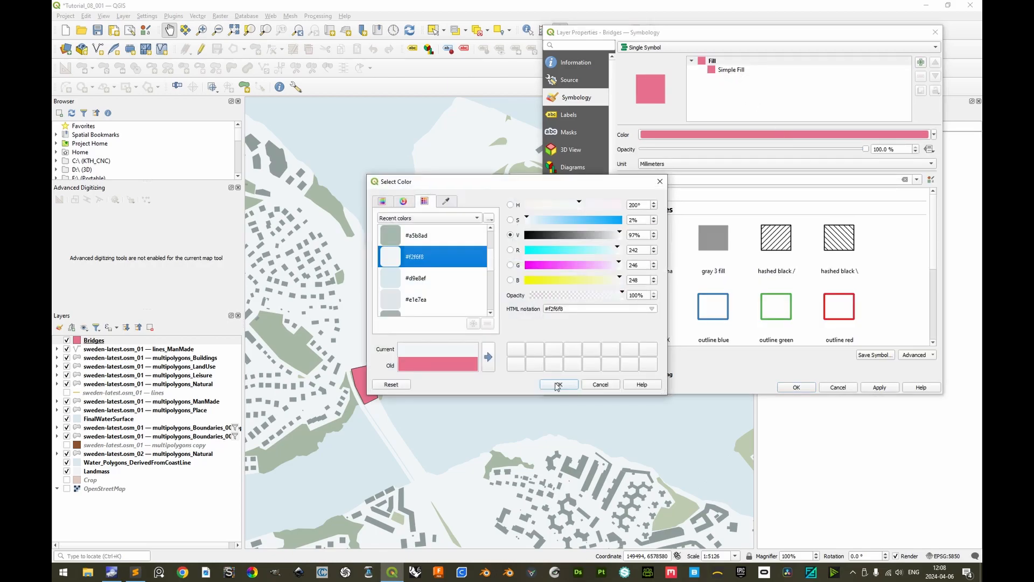
click(558, 384)
click(796, 387)
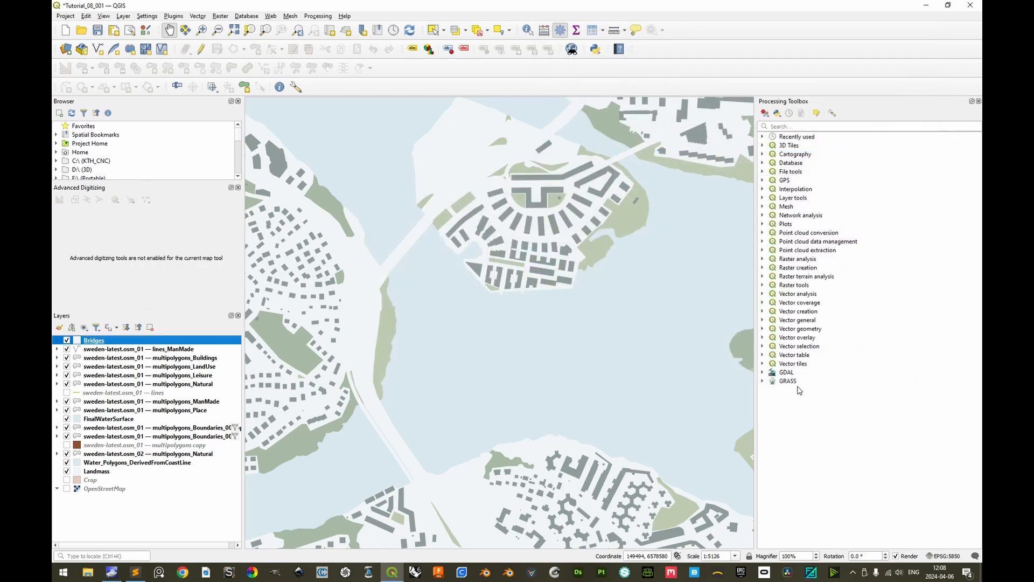
key(ctrl+s)
Duplicate the sweden-latest.osm_01 — lines layer and move the copy to the top of the layer stack
right_click(108, 392)
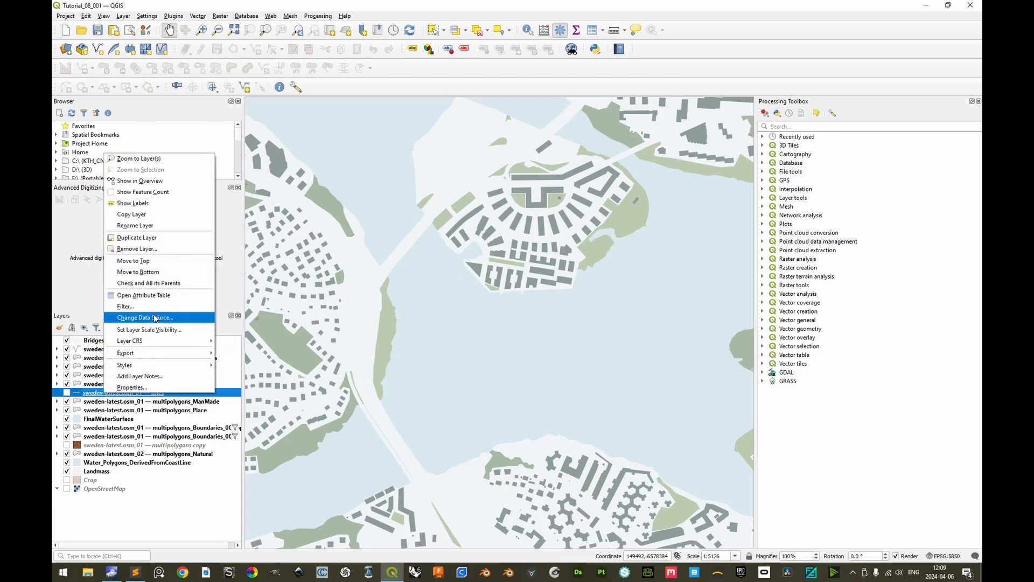
click(149, 239)
drag(152, 401, 78, 343)
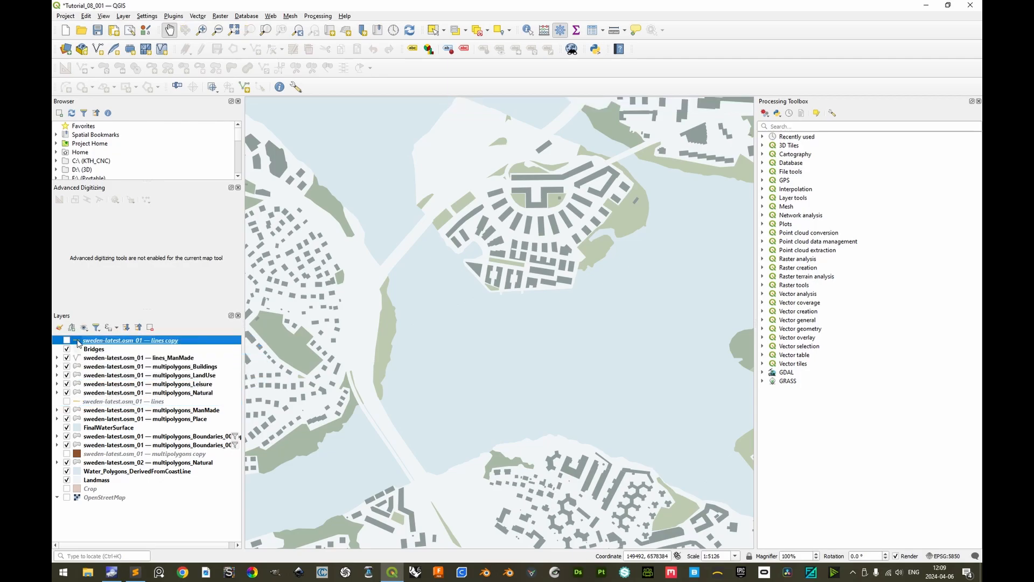
Apply Categorized symbology to the lines copy layer using the highway field and classify all its values
double_click(131, 343)
click(666, 48)
click(663, 57)
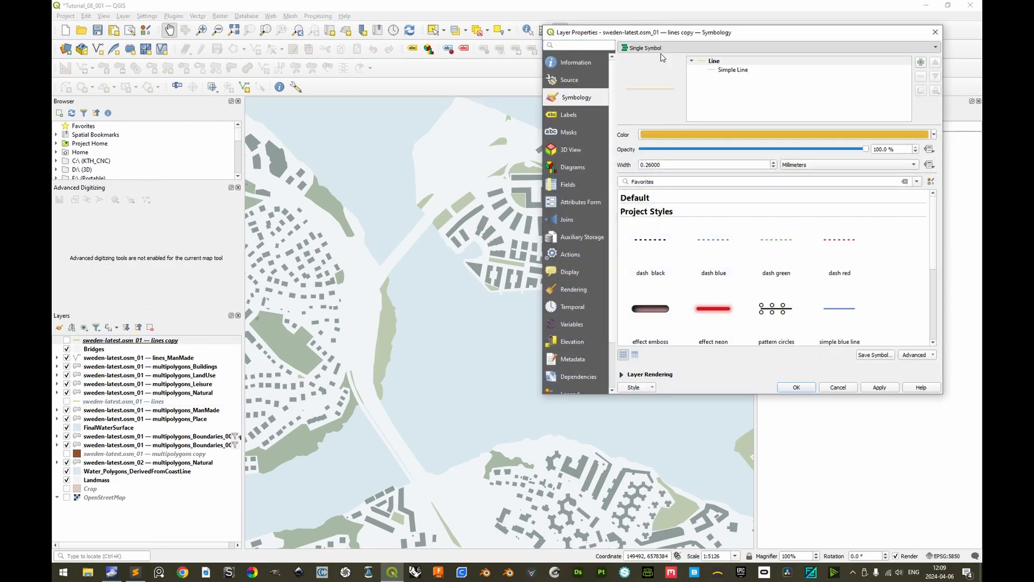
click(921, 62)
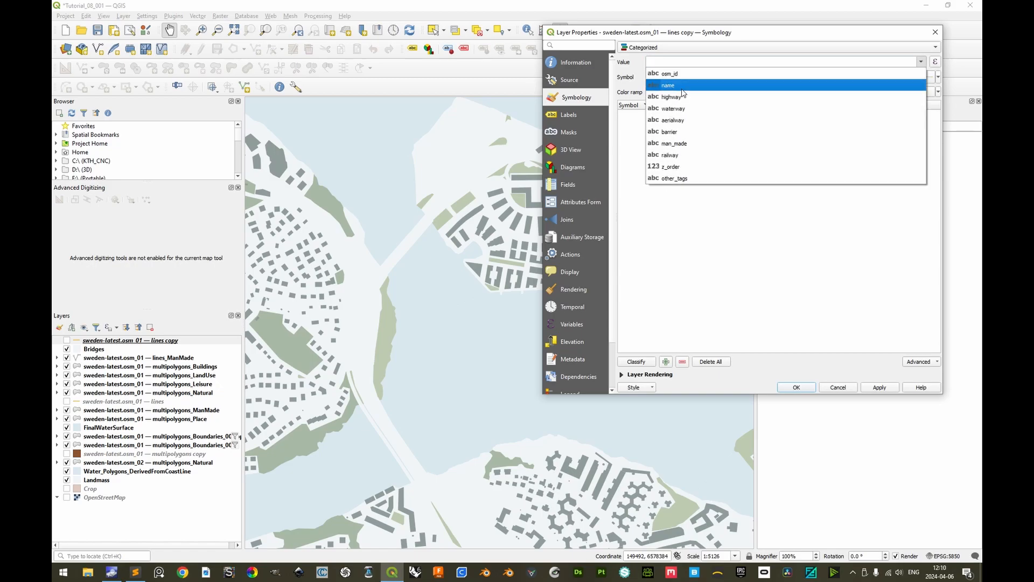
click(677, 99)
click(636, 361)
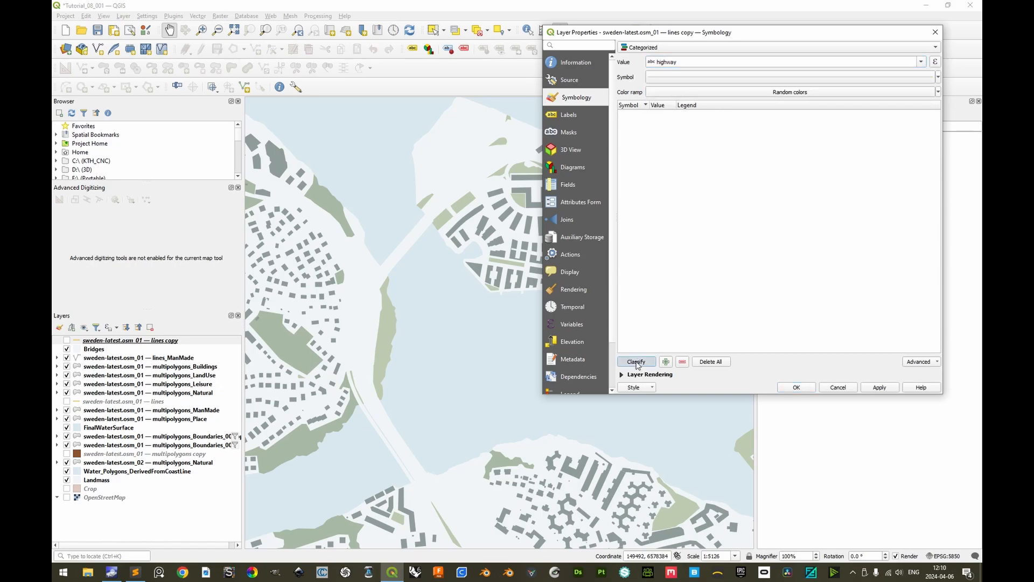
drag(676, 105, 705, 105)
scroll(686, 310, down, 1)
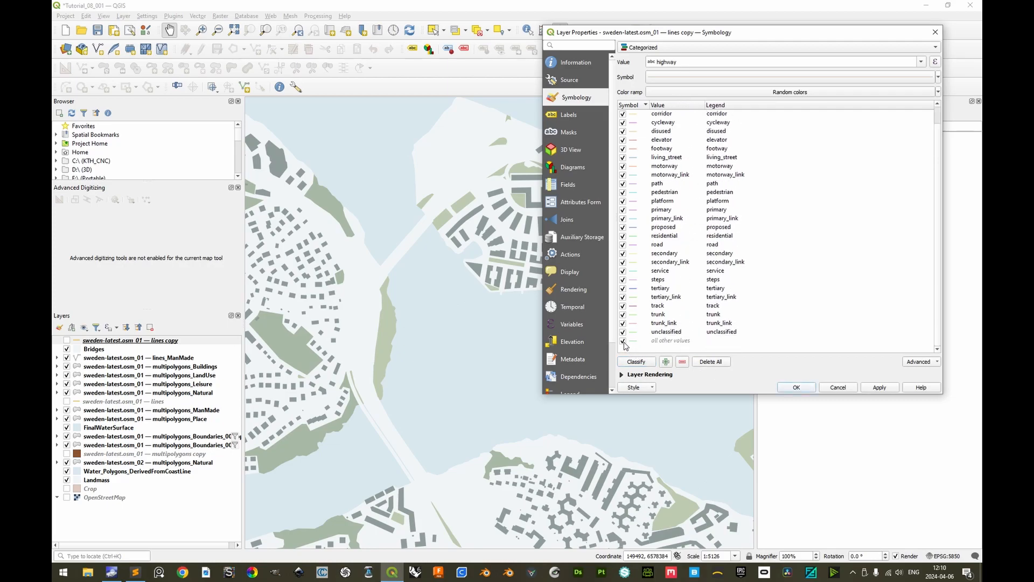
click(796, 387)
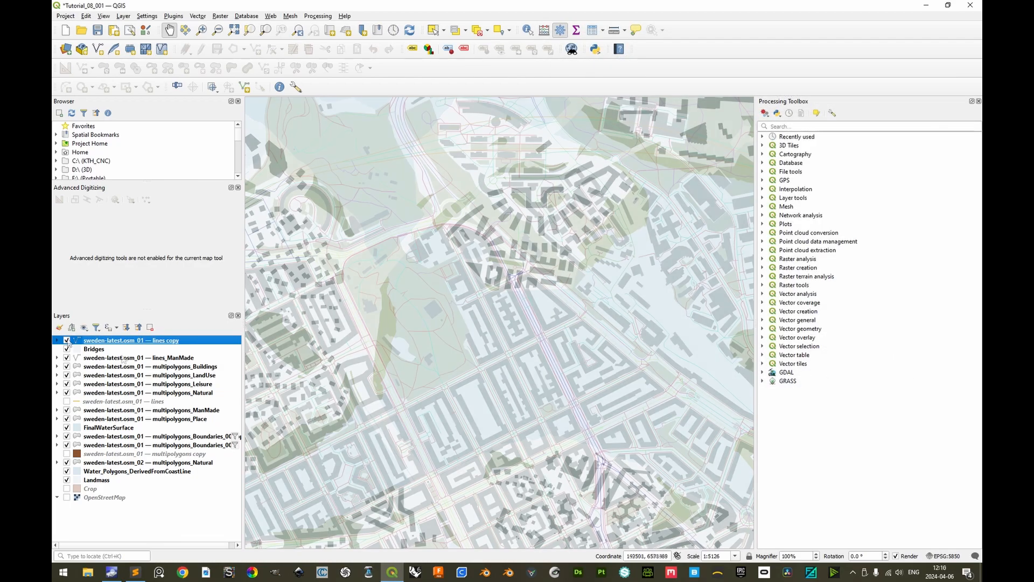
Turn on the lines copy layer, expand its legend and hide all of its highway categories
click(67, 340)
click(58, 340)
right_click(108, 352)
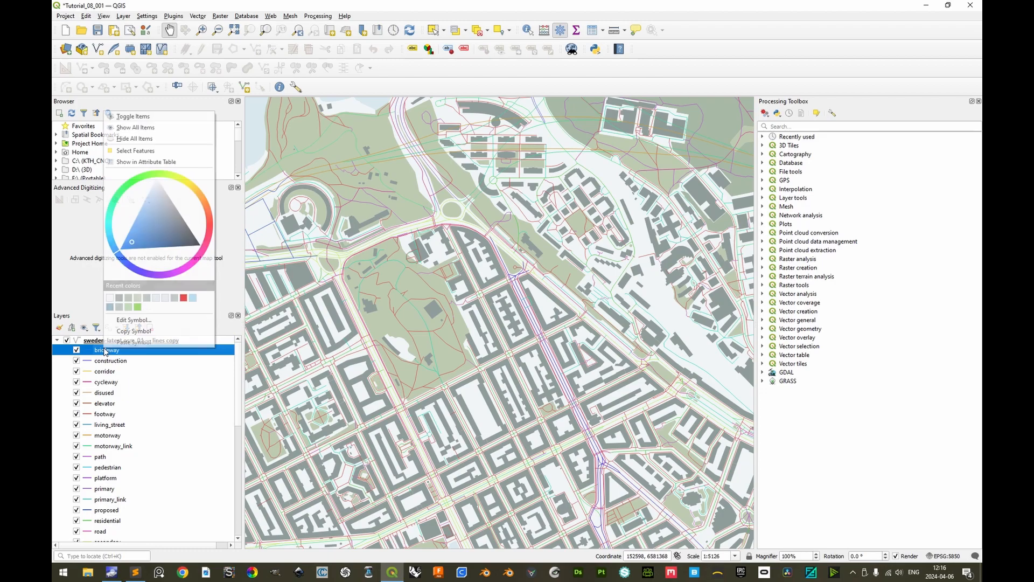
click(144, 143)
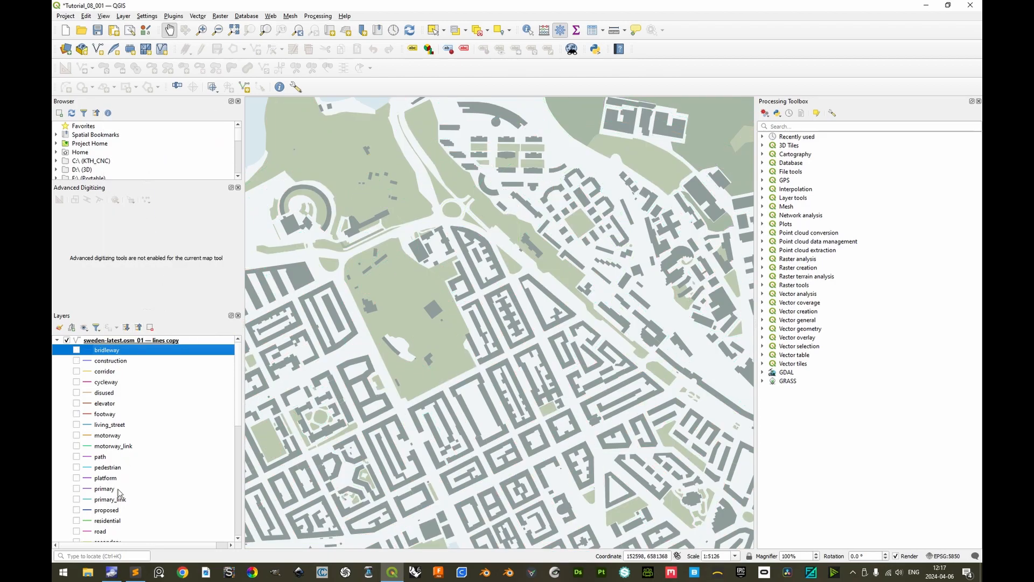
Show the primary, secondary, tertiary, residential, unclassified and motorway categories of the lines copy layer
click(77, 489)
scroll(76, 495, down, 2)
click(76, 493)
scroll(78, 485, down, 3)
click(77, 454)
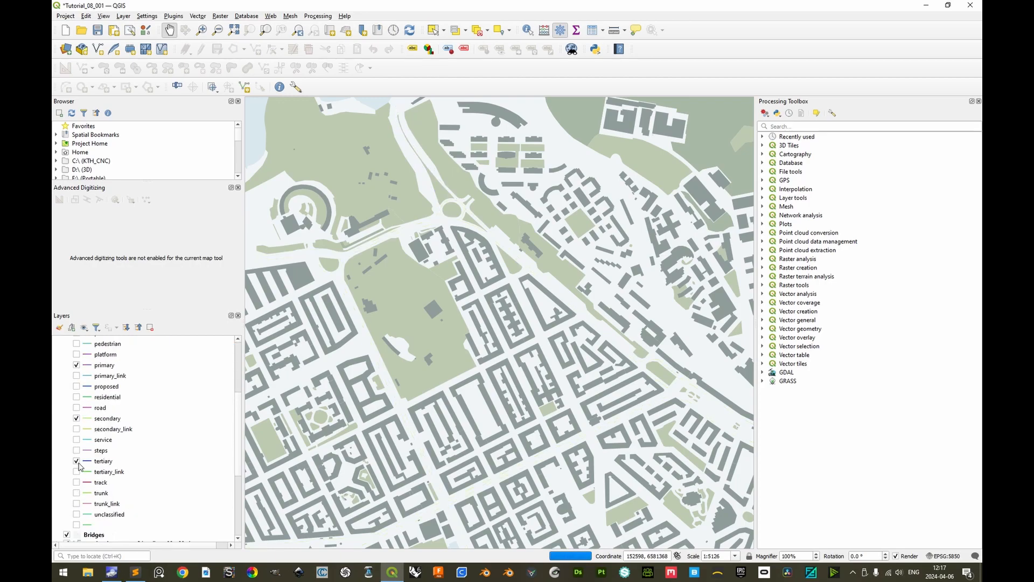
scroll(77, 451, up, 2)
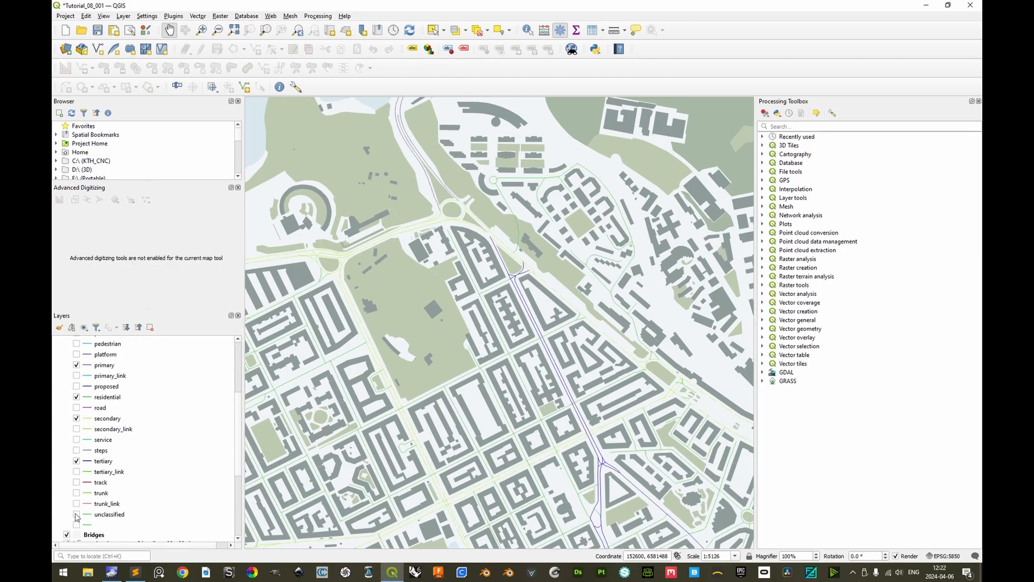
scroll(77, 484, down, 2)
click(77, 515)
scroll(178, 475, up, 4)
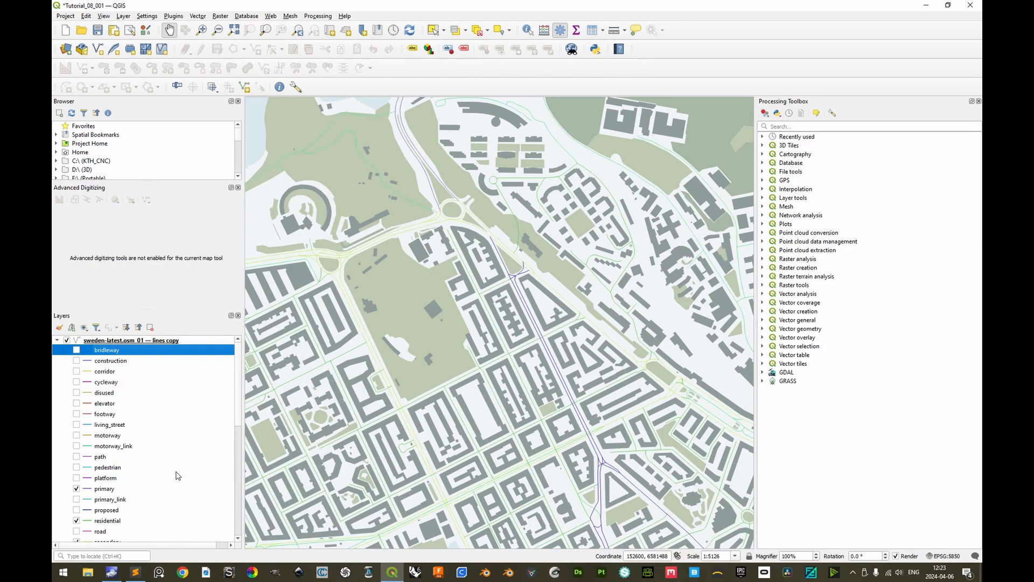
click(77, 435)
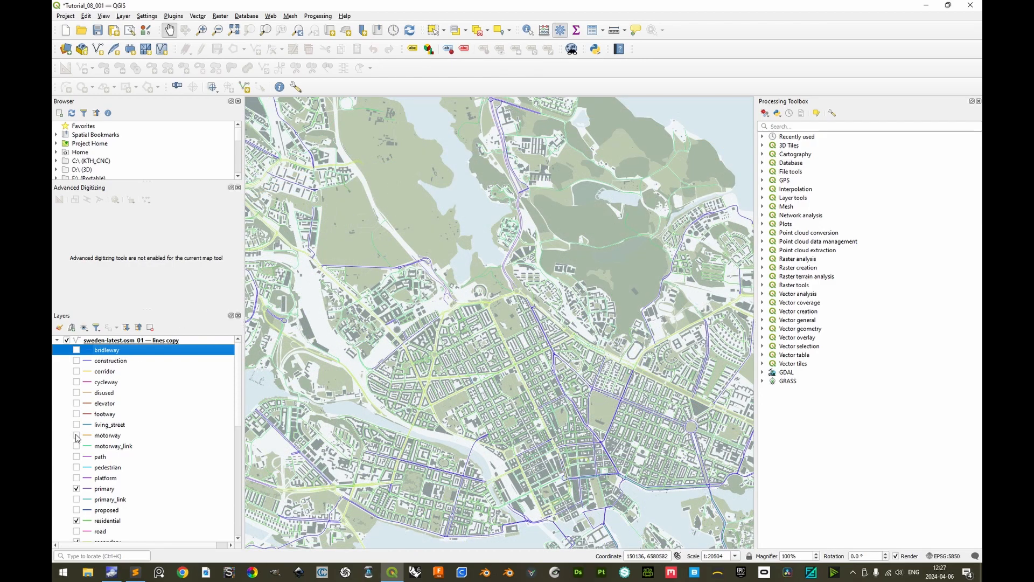
click(76, 435)
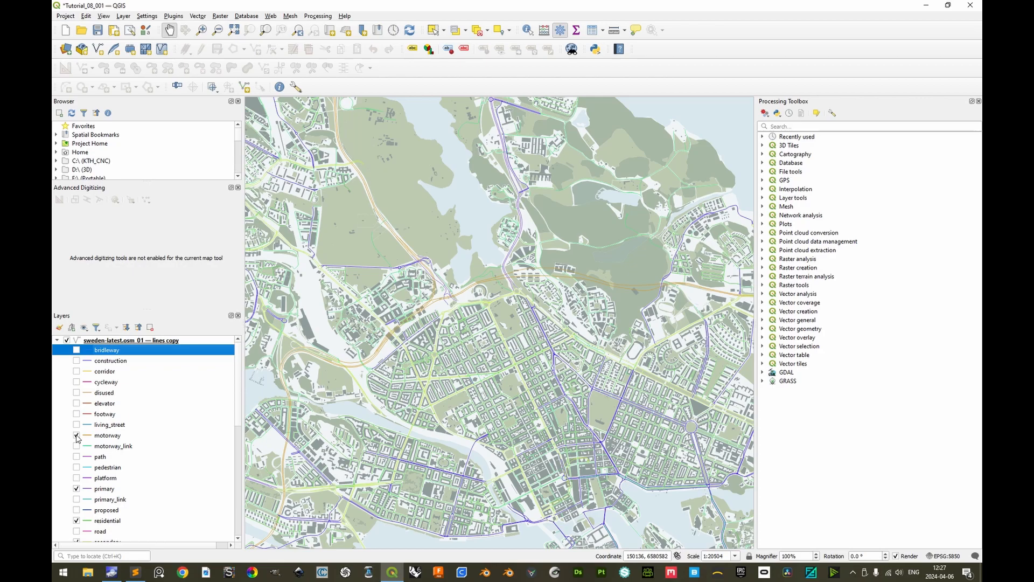
Collapse the categorized lines copy layer and rename it sweden-latest.osm_01 — lines_Highways
click(57, 341)
click(163, 340)
click(162, 340)
click(163, 340)
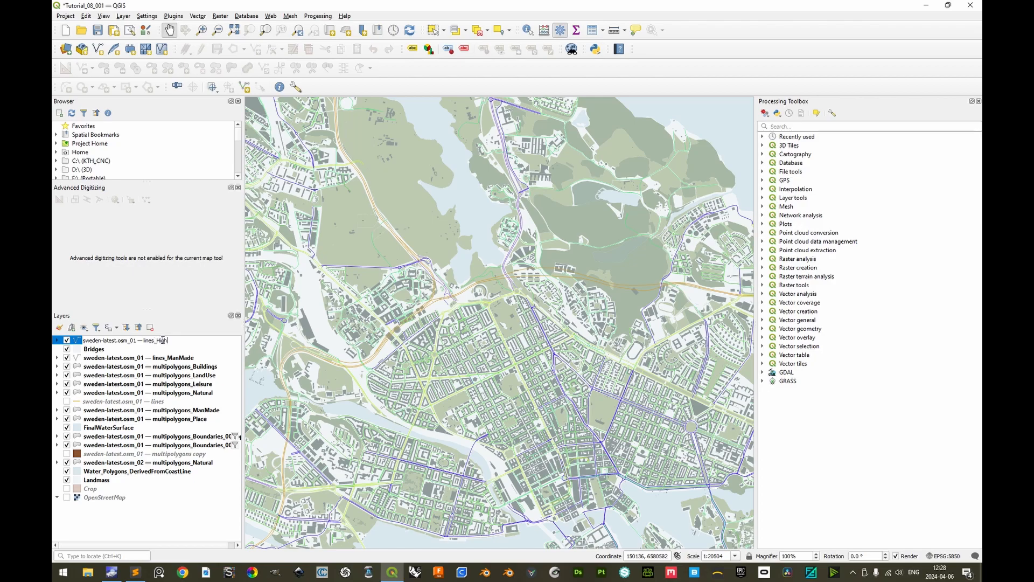
key(Return)
Duplicate the sweden-latest.osm_01 — lines layer, move the original directly below lines_Highways and rename it sweden-latest.osm_01 — lines_Railways
right_click(134, 402)
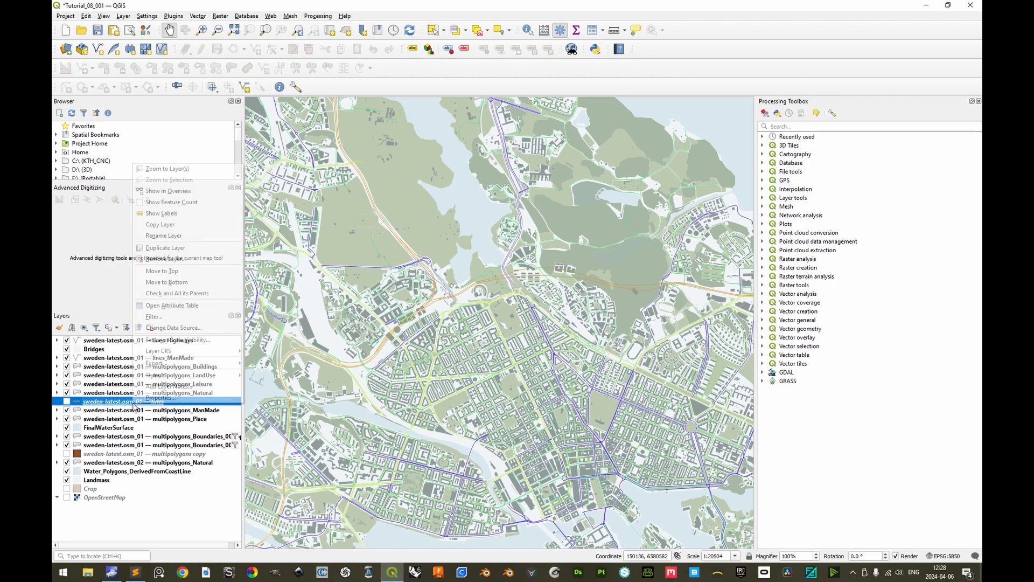
click(171, 247)
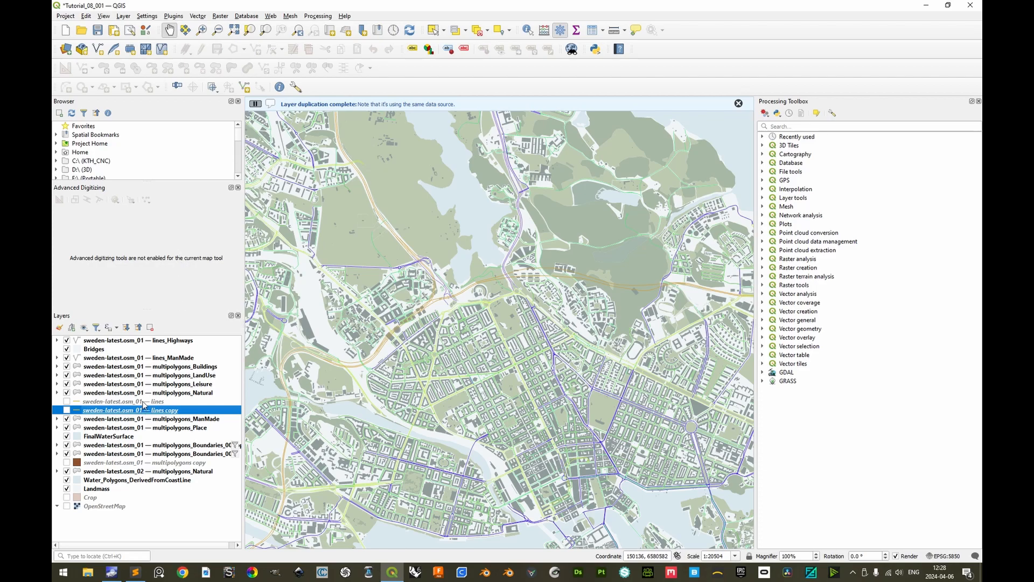
drag(141, 403, 172, 349)
click(155, 350)
click(154, 350)
text(_Railways)
key(Return)
Apply Categorized symbology to the lines_Railways layer using the railway field and classify all its values
double_click(79, 351)
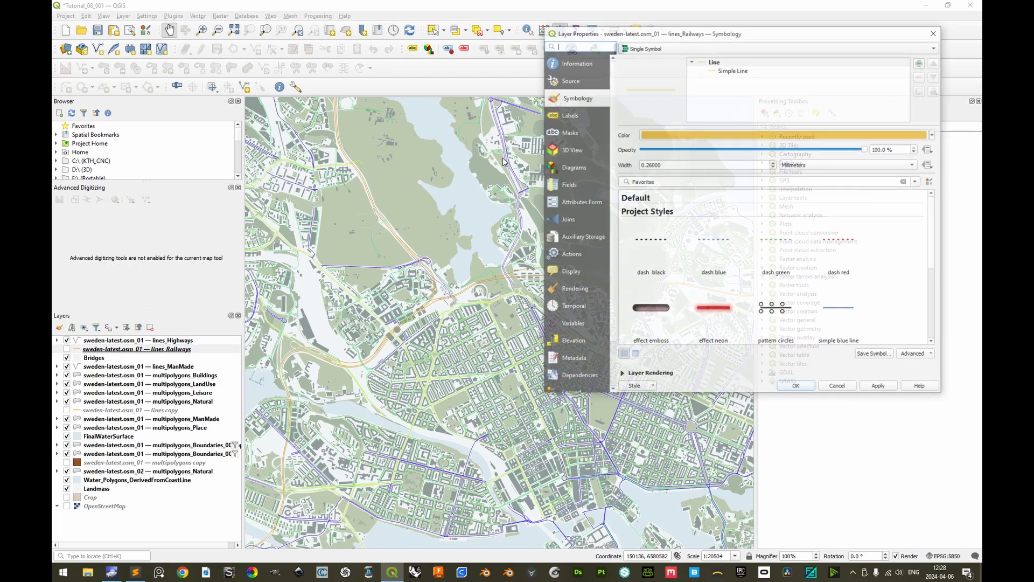
click(754, 48)
click(755, 60)
click(921, 63)
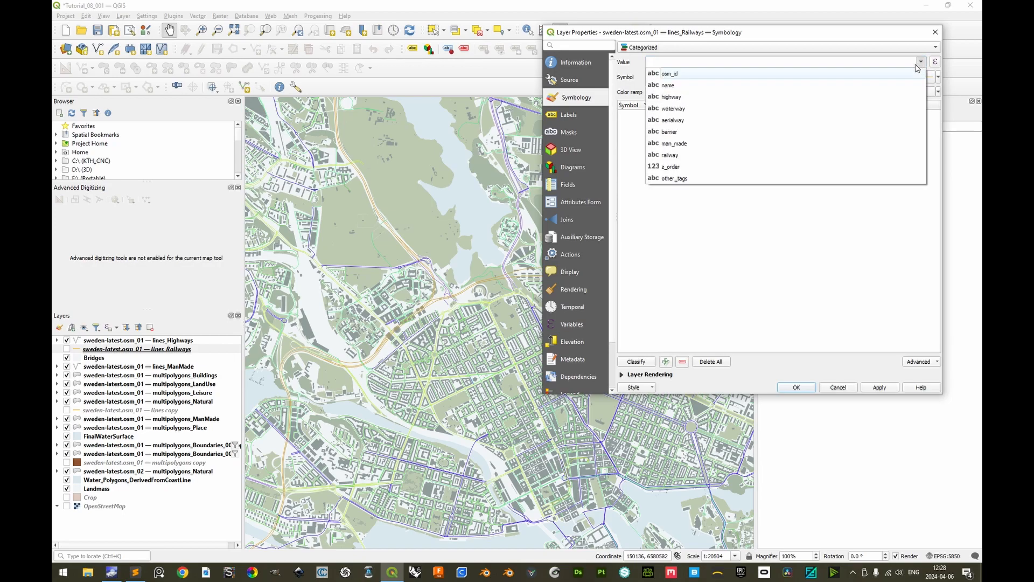
click(696, 157)
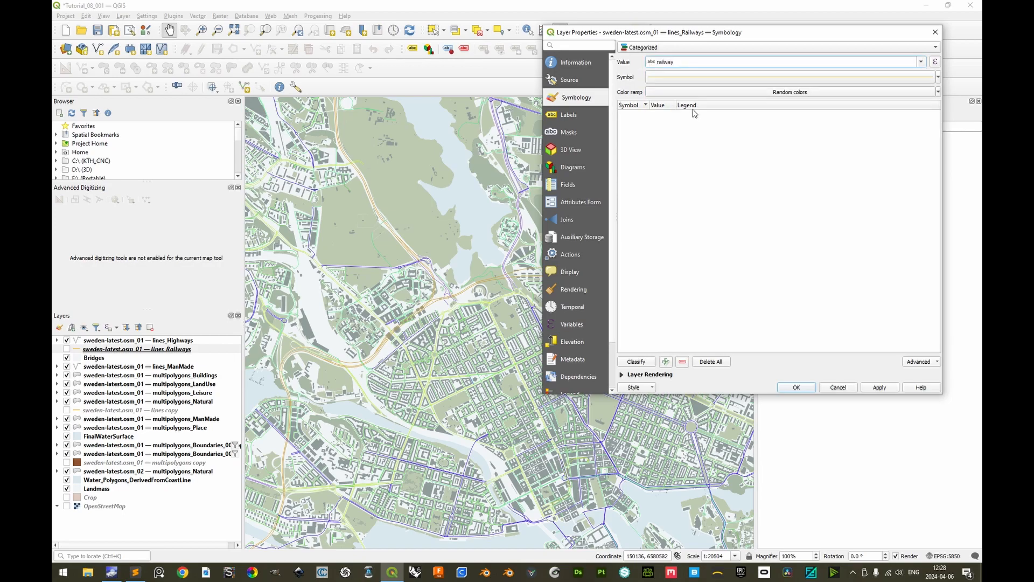
click(800, 388)
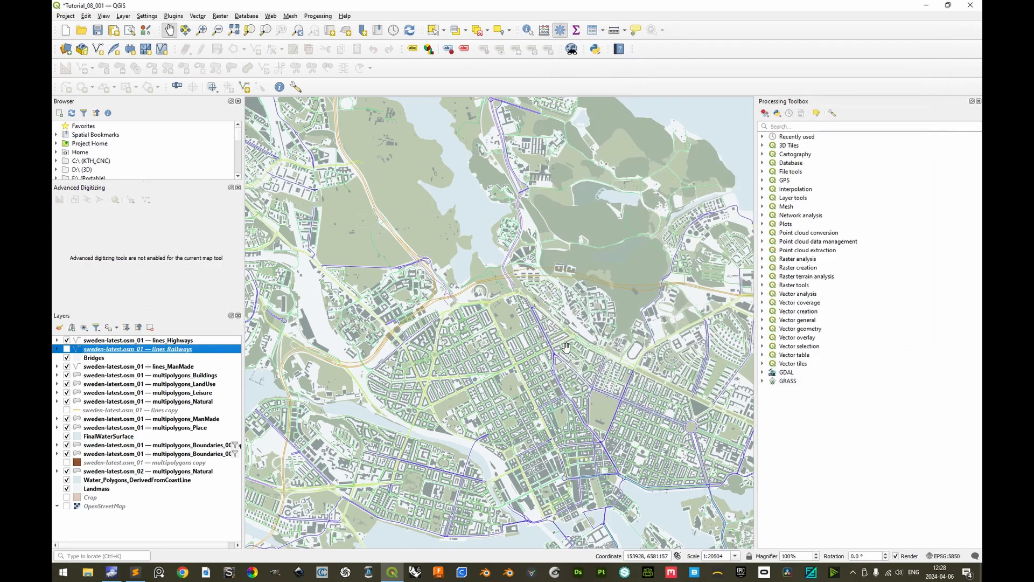
Turn on lines_Railways with all categories hidden except rail and narrow_gauge, and collapse its legend
right_click(98, 360)
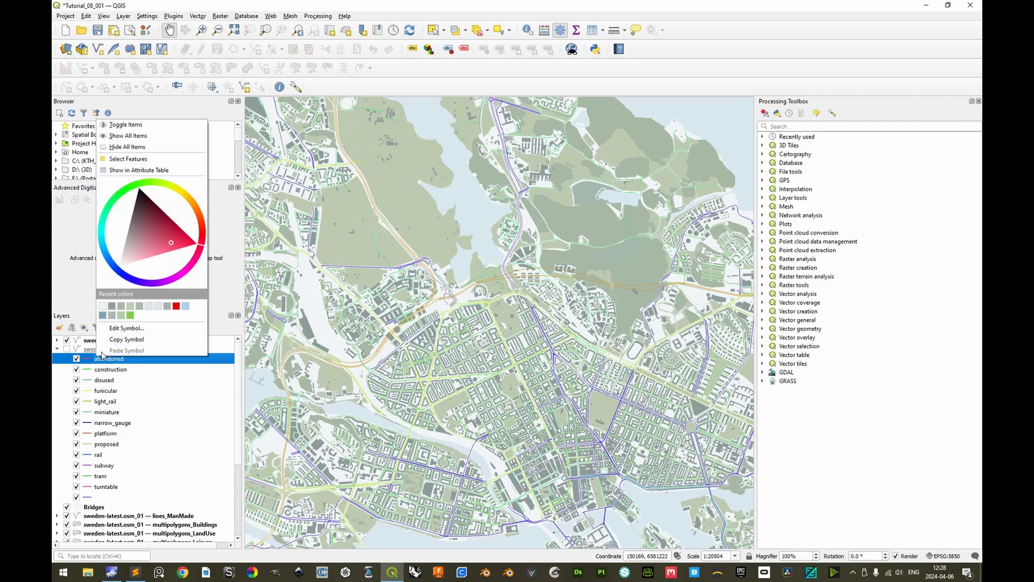
click(138, 129)
click(67, 349)
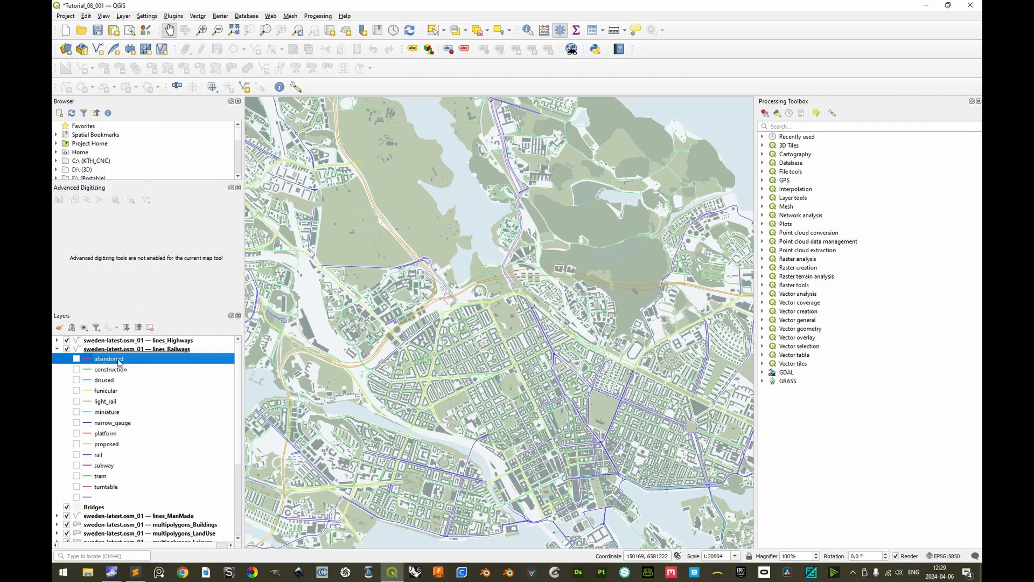
click(76, 455)
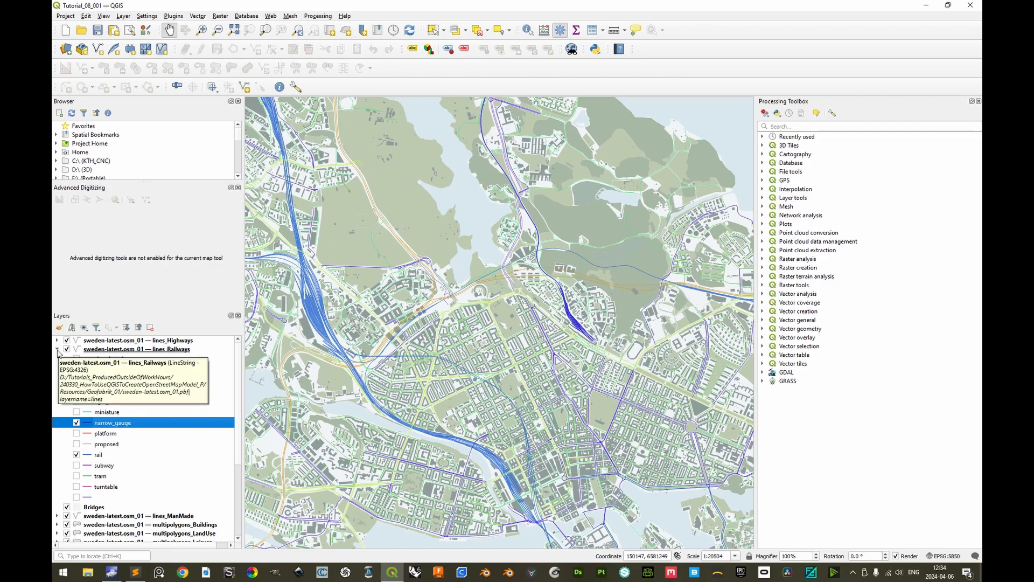
click(57, 348)
Change the color of the motorway, primary, residential, secondary, tertiary and unclassified categories in lines_Highways to #525d63
double_click(98, 341)
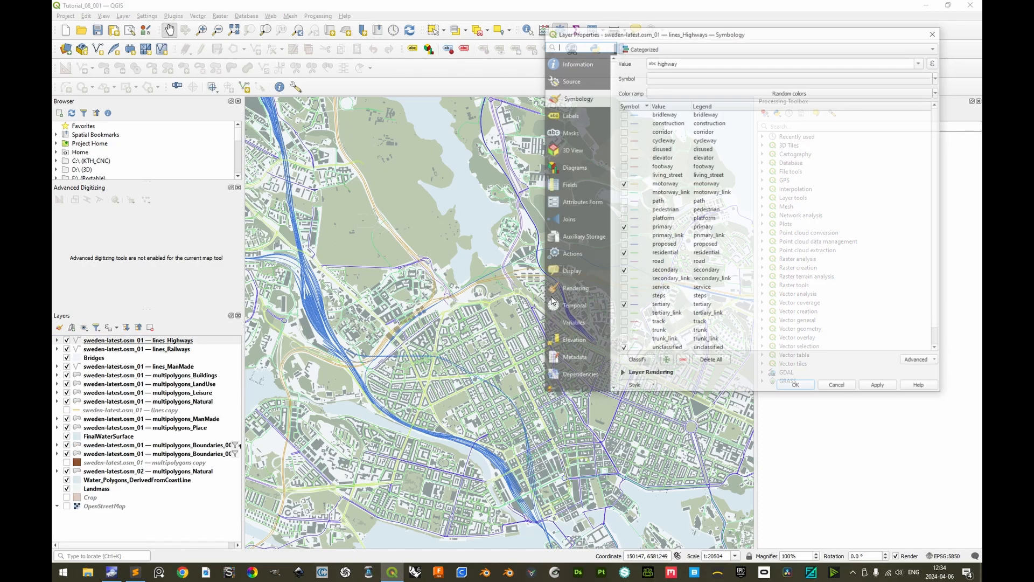
click(664, 166)
ctrl+click(662, 209)
ctrl+click(644, 237)
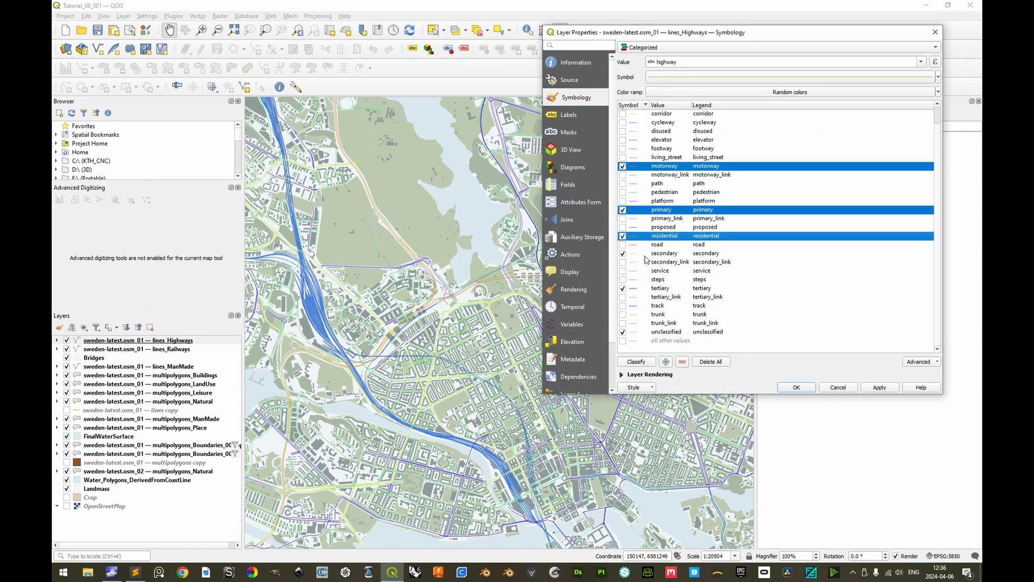
ctrl+click(647, 254)
ctrl+click(644, 280)
ctrl+click(644, 280)
ctrl+click(642, 289)
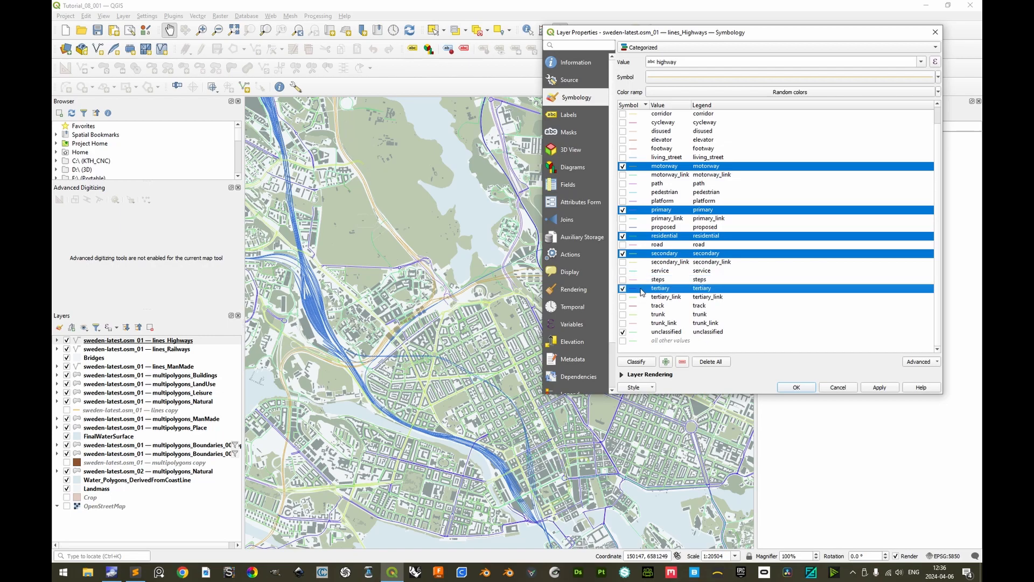
ctrl+click(643, 332)
right_click(639, 332)
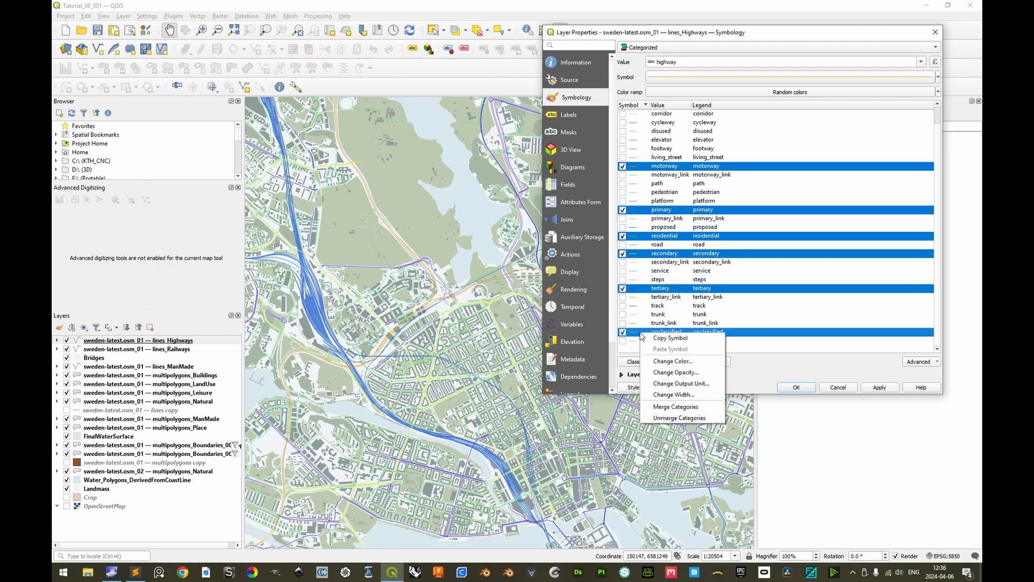
click(668, 358)
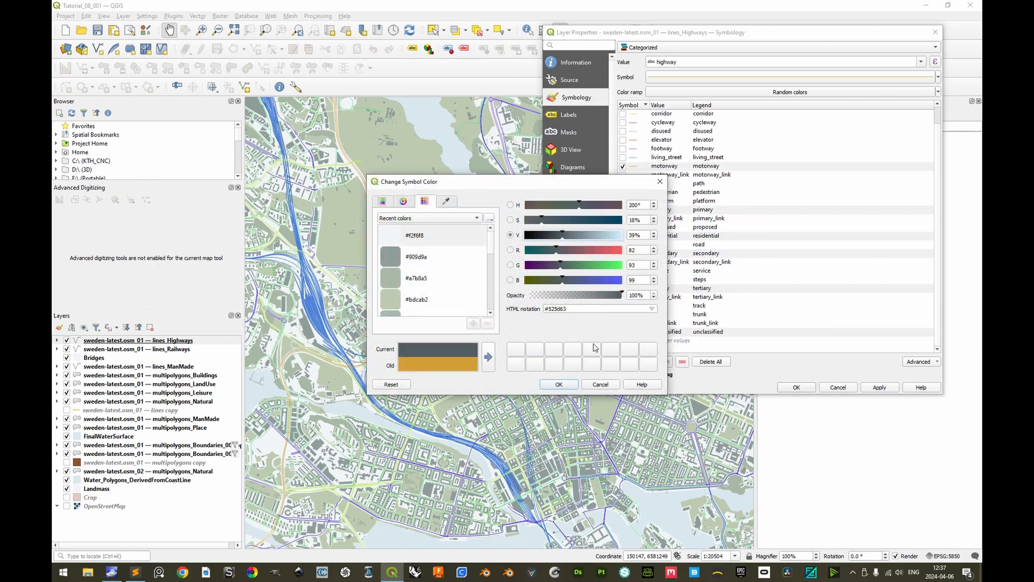
click(559, 384)
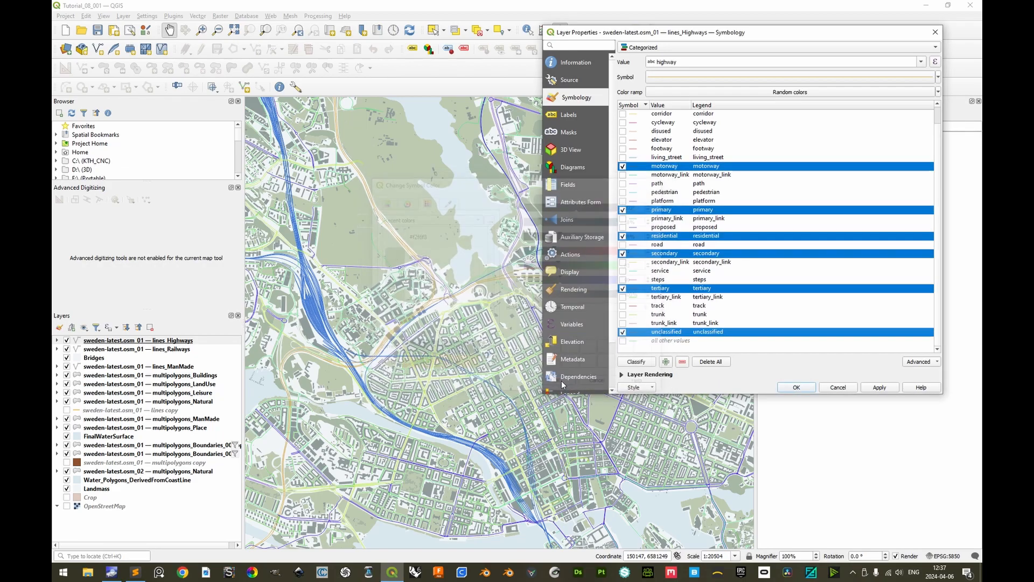
Set the simple line stroke width of the primary highway category to 0.13 mm
double_click(646, 214)
click(737, 181)
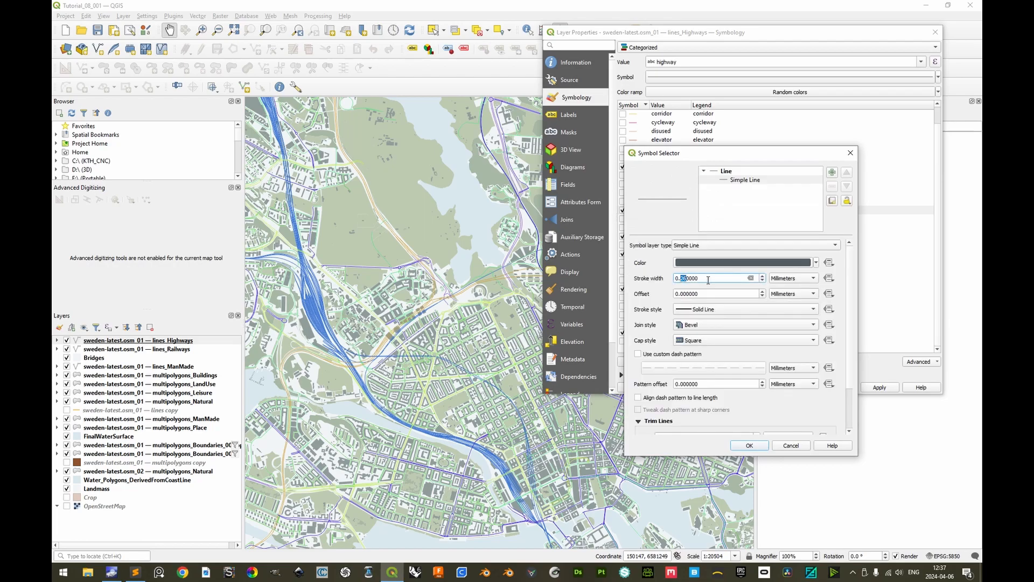
text(13)
click(749, 445)
Copy the primary category's symbol and paste it onto the residential, secondary, tertiary and unclassified categories
right_click(649, 214)
key(Escape)
click(661, 235)
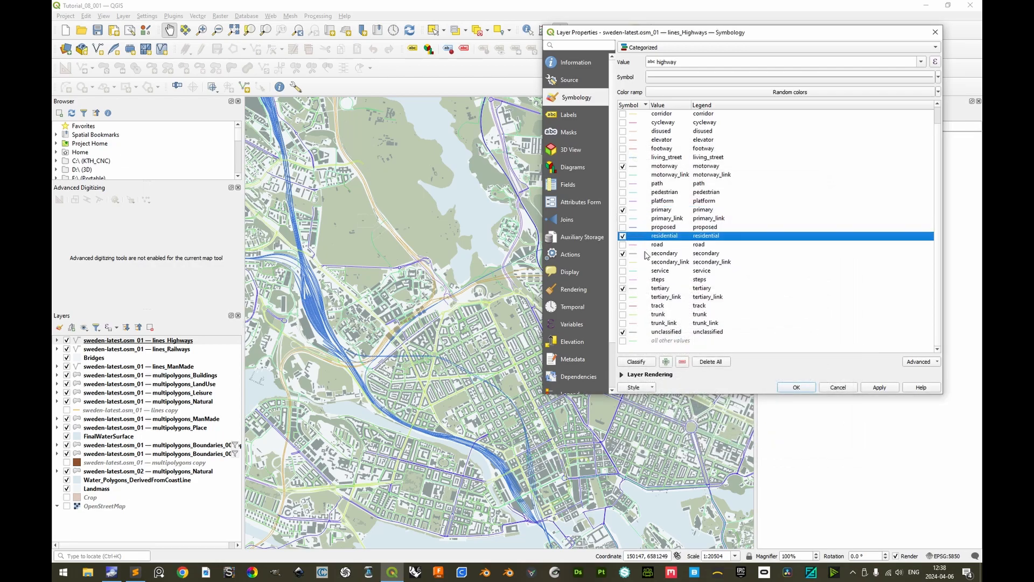
ctrl+click(647, 253)
ctrl+click(649, 288)
ctrl+click(647, 331)
right_click(647, 332)
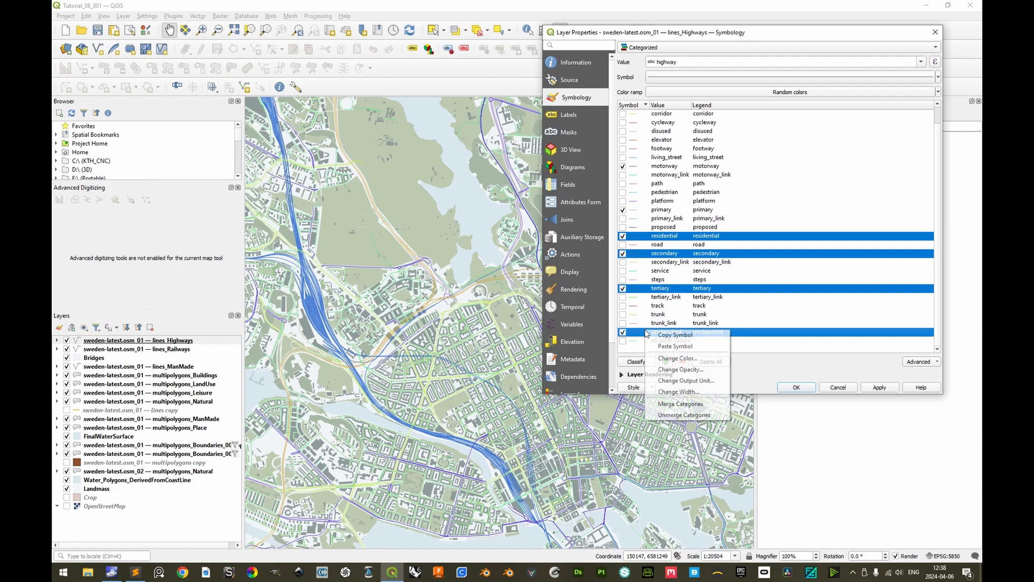
click(674, 346)
Give the motorway category's simple line a Dash Line stroke style and a stroke width of 0.18 mm
double_click(638, 167)
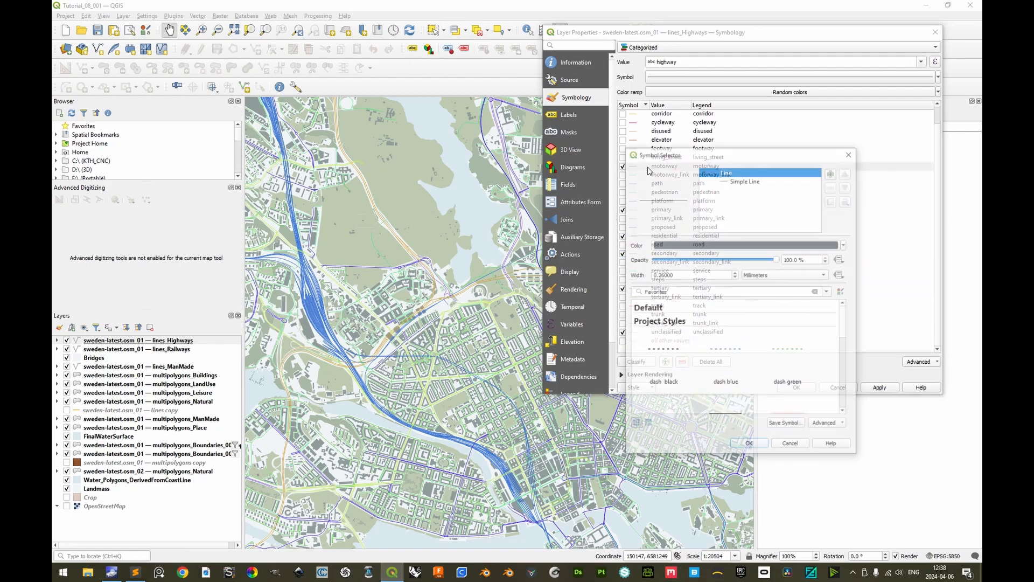
click(739, 181)
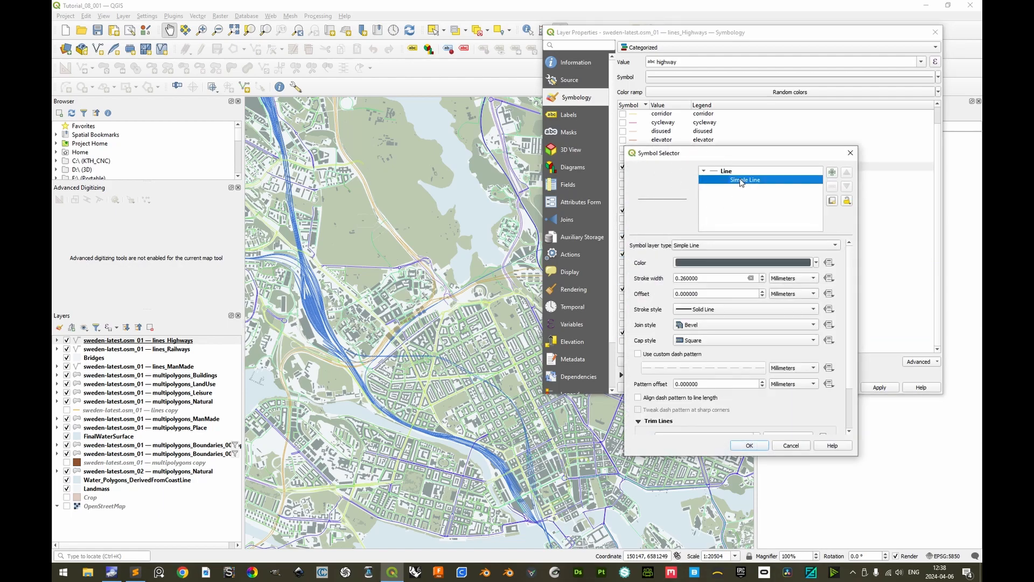
click(707, 314)
click(714, 328)
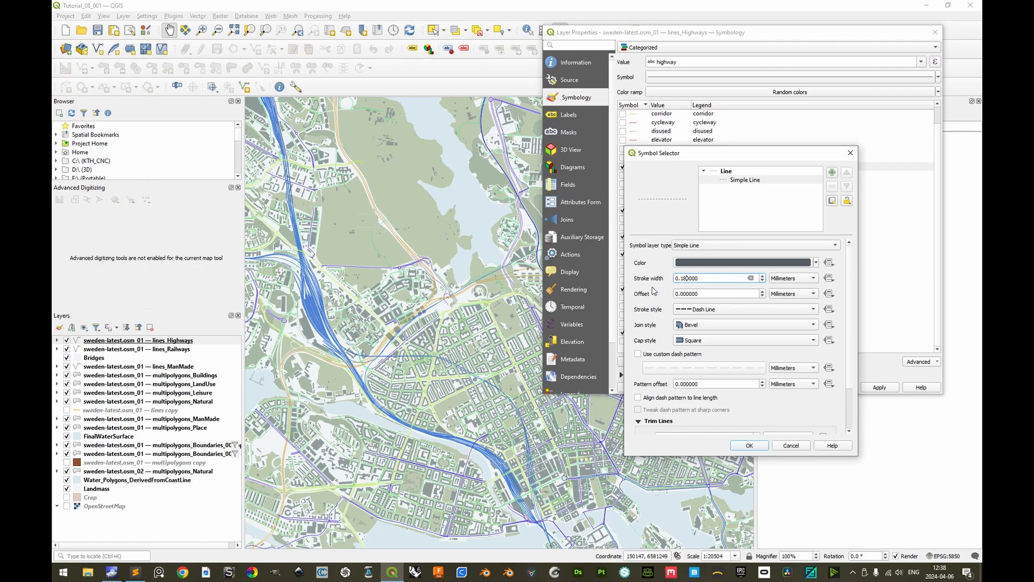
Enable a custom dash pattern of 6 mm dash and 4 mm space for the motorway line and apply the highway symbology
click(637, 354)
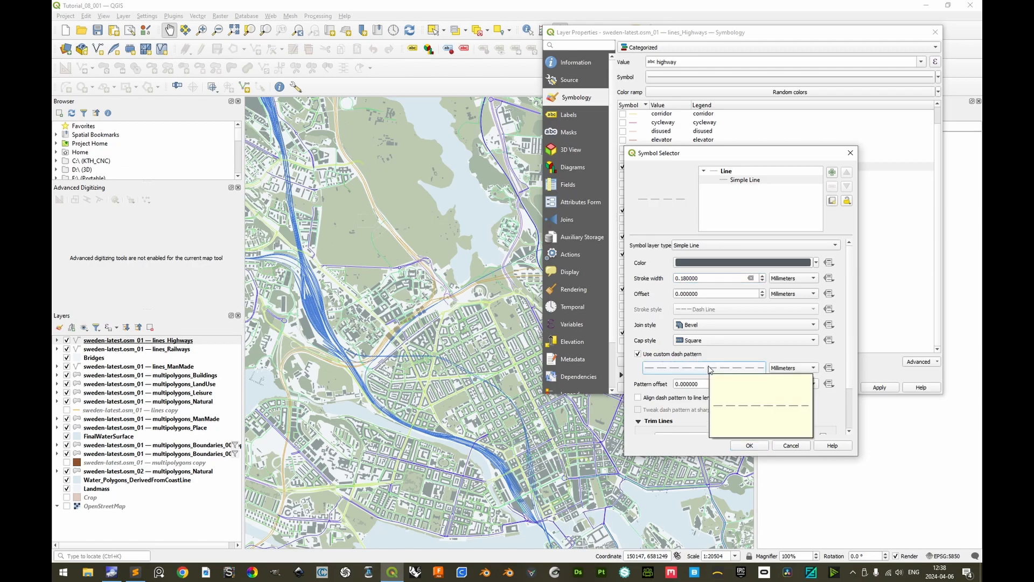
click(704, 368)
double_click(461, 211)
text(6)
key(Tab)
text(4)
key(Return)
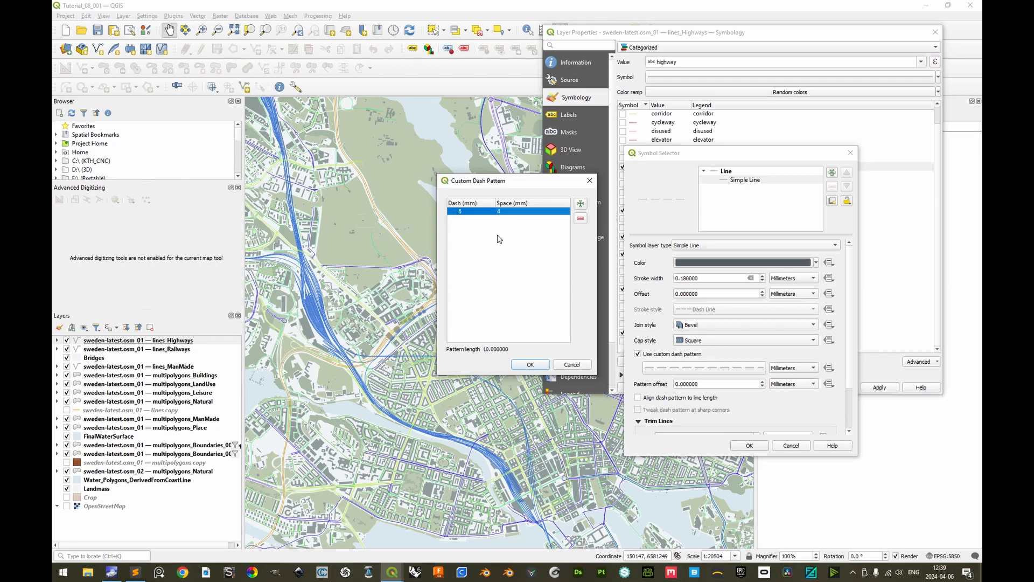
click(530, 366)
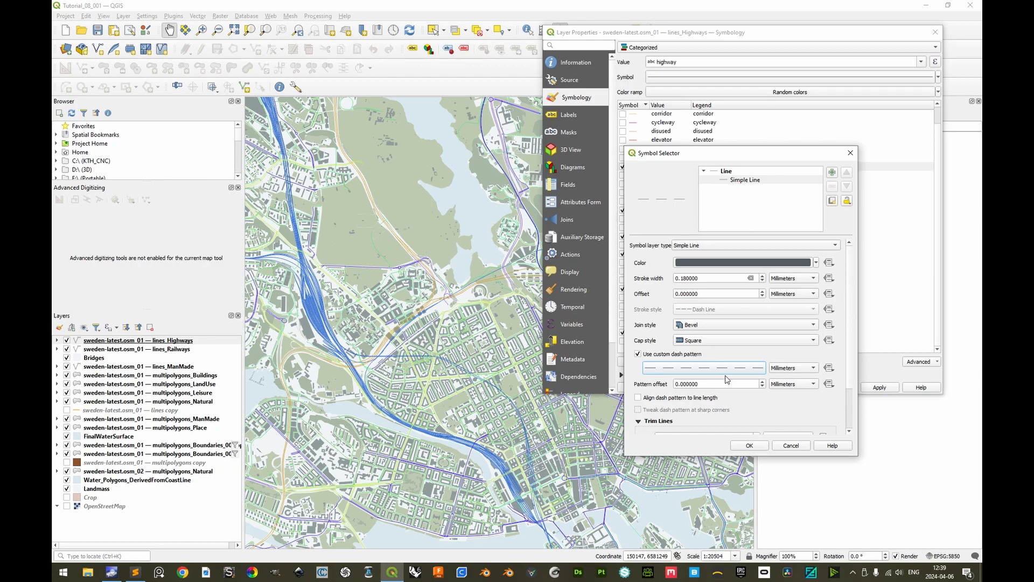
click(749, 446)
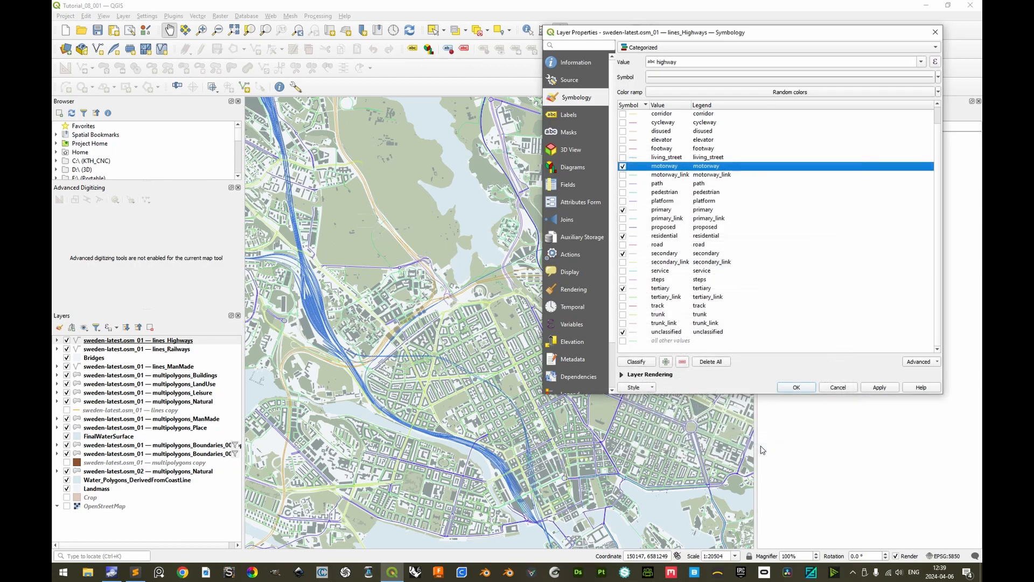
click(798, 387)
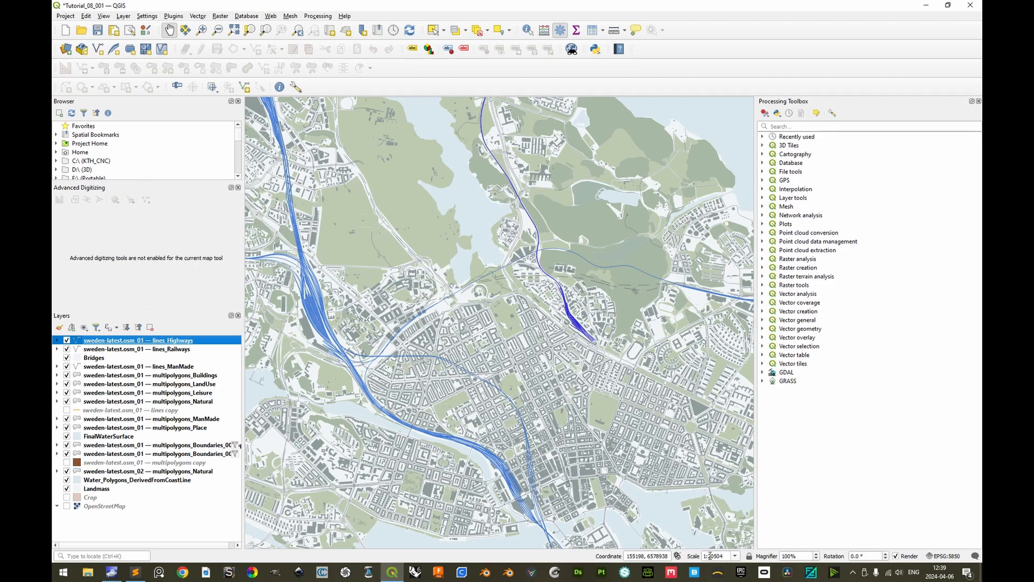
Set the map scale to 1:25000
drag(724, 555, 711, 555)
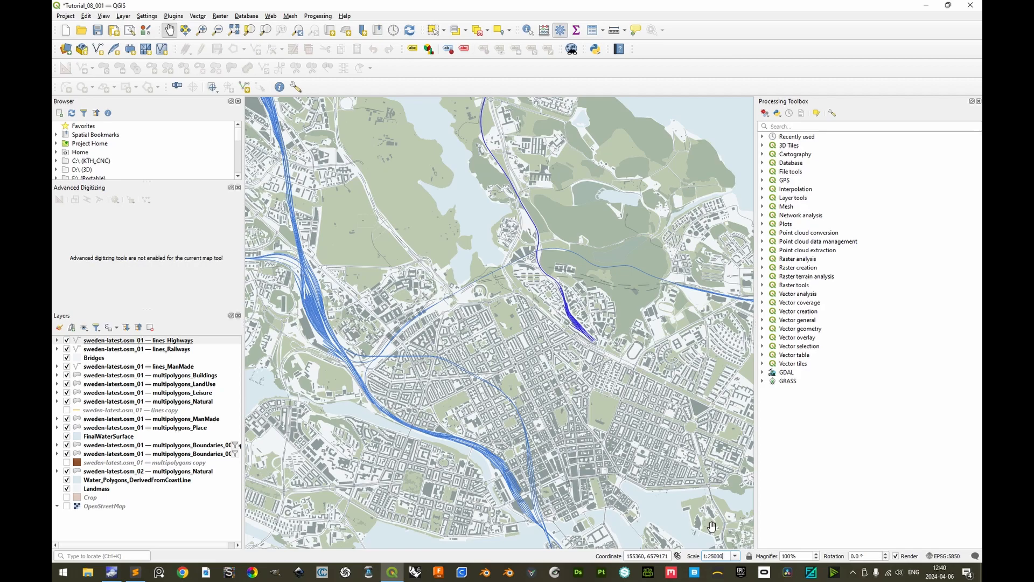
key(Return)
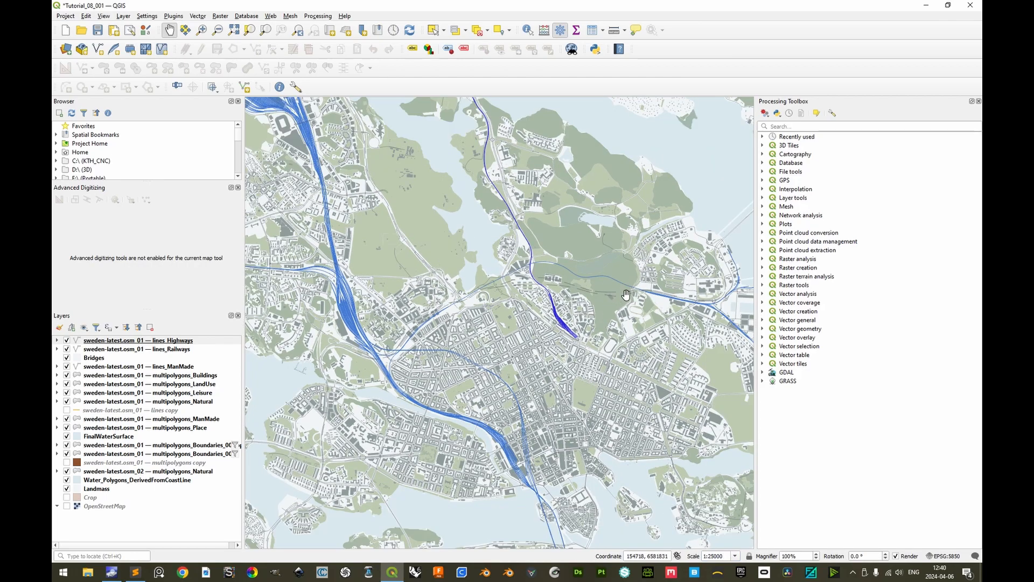
Change the motorway line's custom dash pattern to a 2 mm dash with about 0.7 mm space and apply the symbology
double_click(147, 342)
click(646, 185)
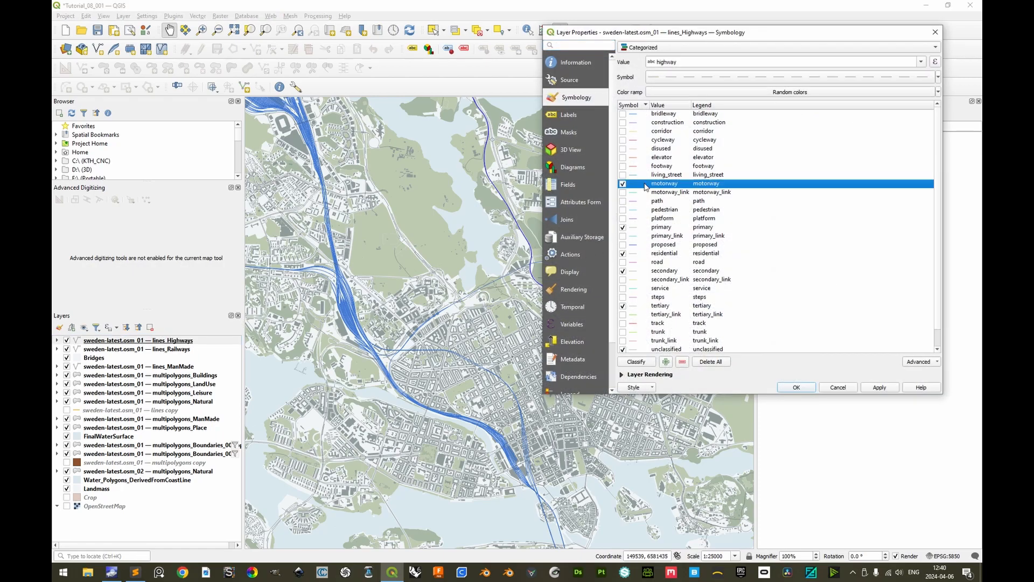
double_click(646, 186)
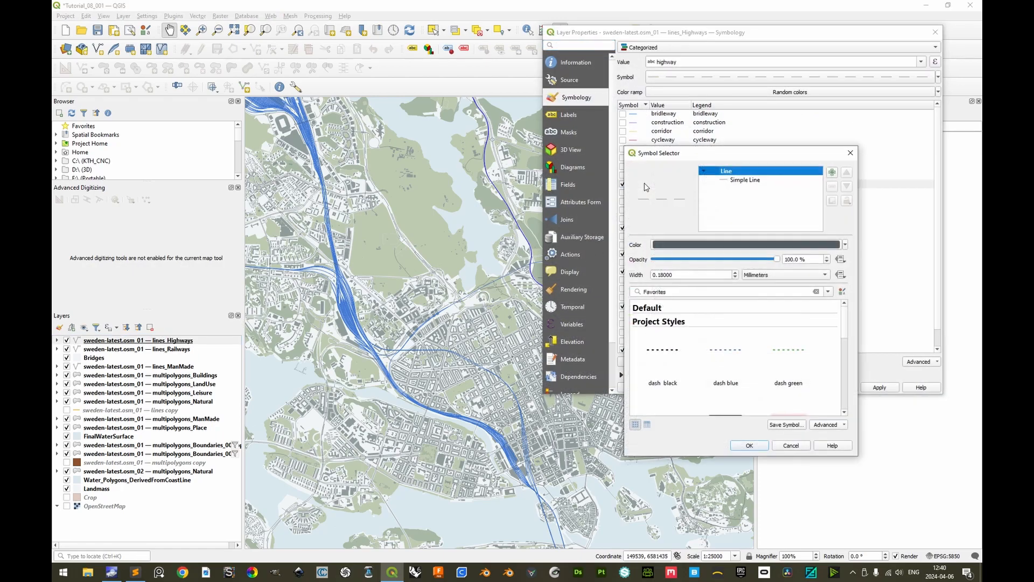
click(762, 183)
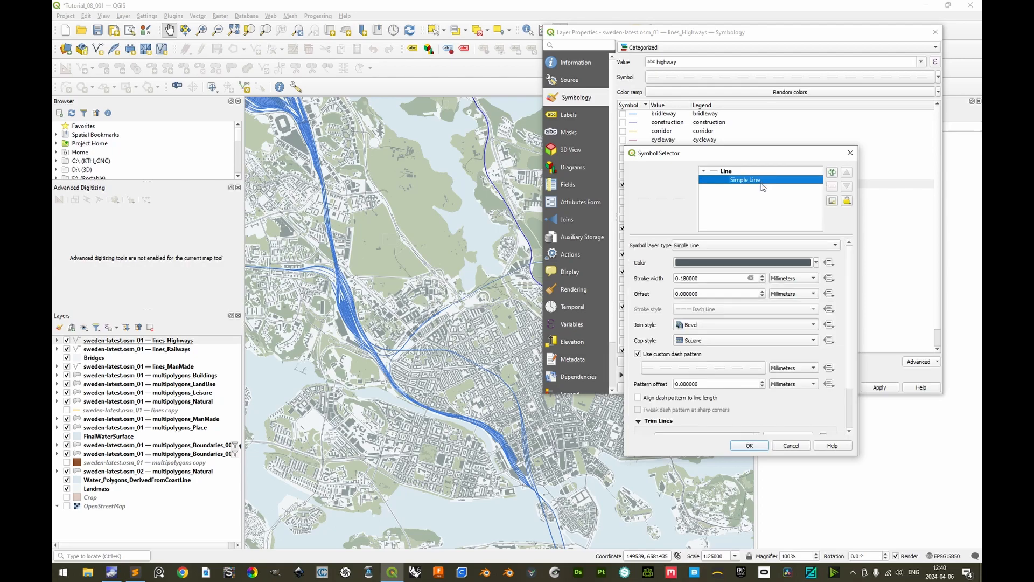
click(696, 371)
click(462, 212)
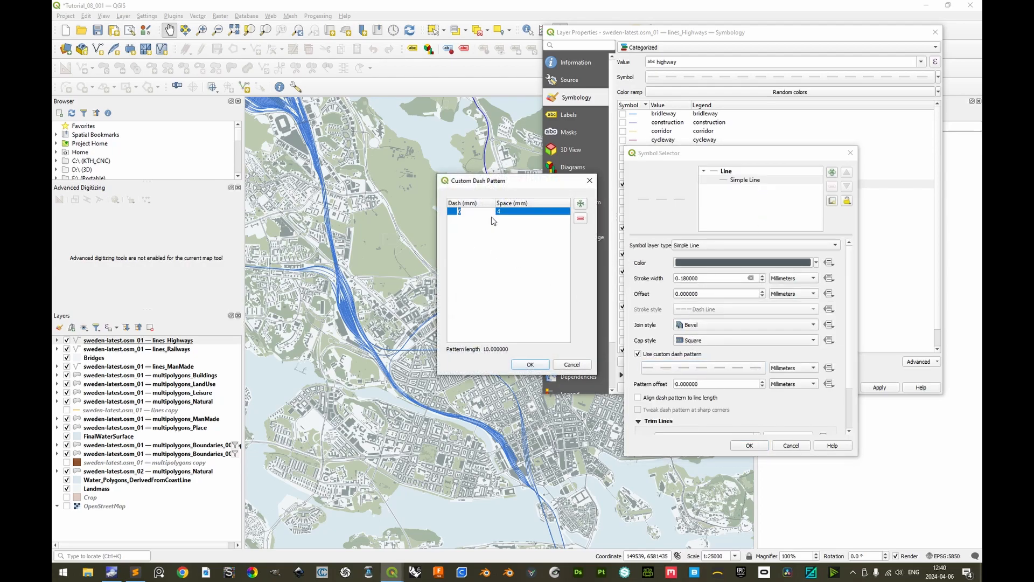
text(2)
click(505, 212)
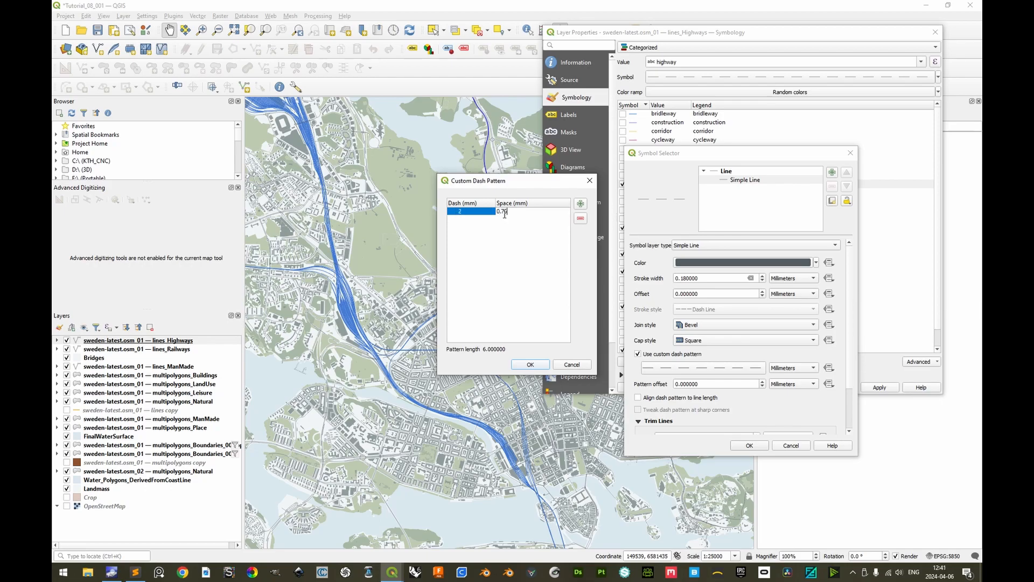
key(Return)
click(530, 364)
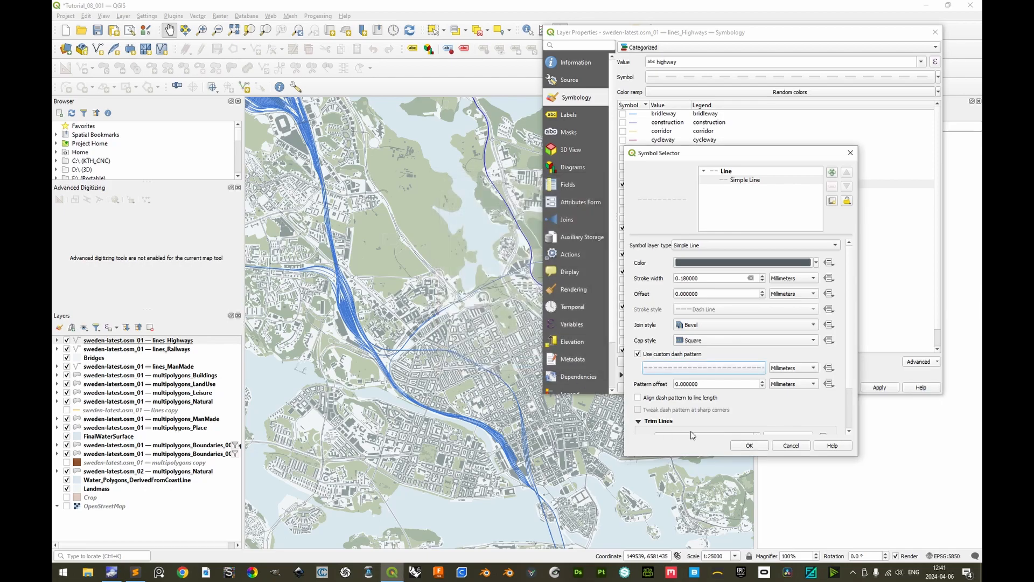
click(748, 446)
click(797, 387)
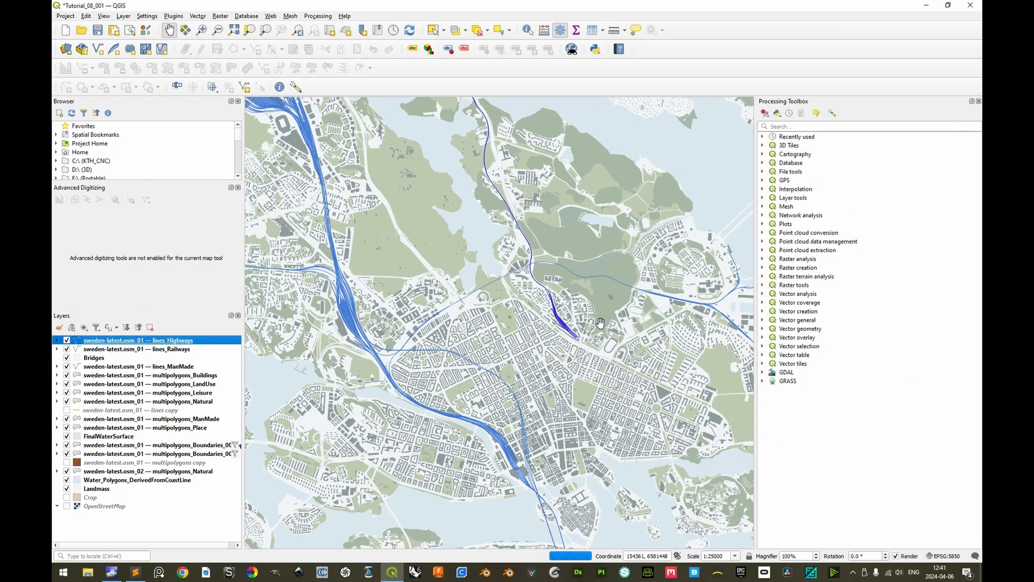
Set the space in the motorway line's custom dash pattern to 1.25 mm and apply the highway symbology
double_click(159, 341)
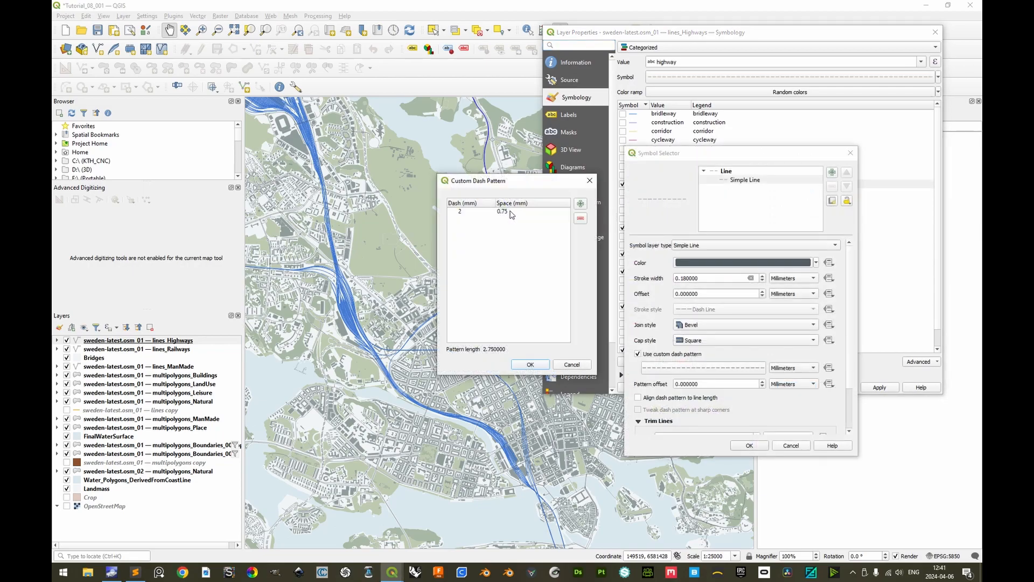
double_click(504, 211)
text(1.2)
click(547, 365)
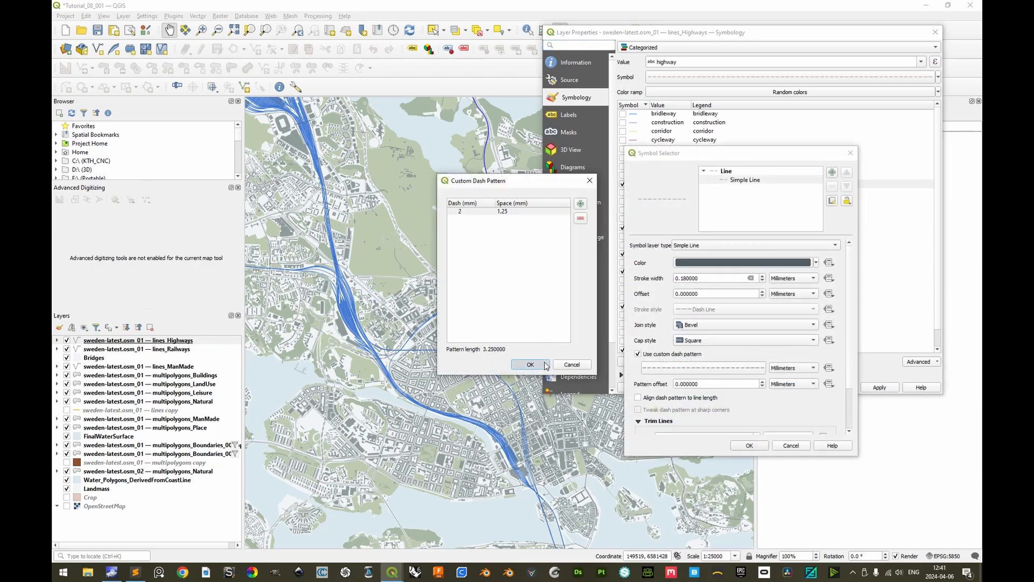
click(737, 447)
click(795, 388)
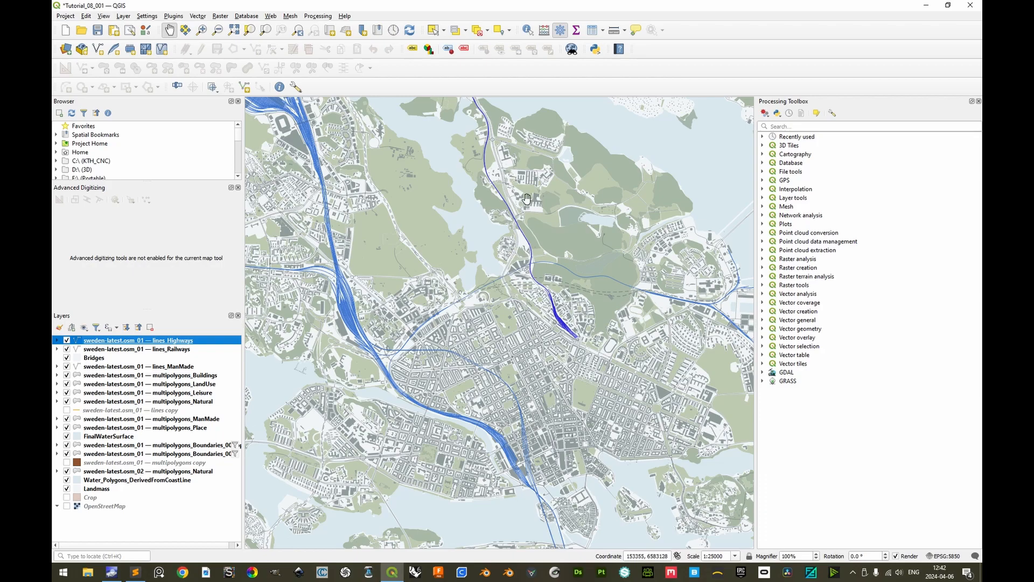
Recolour the motorway, primary, residential, secondary, tertiary and unclassified highway categories to #81949d by raising the colour value to 62%, and apply
double_click(86, 342)
click(646, 186)
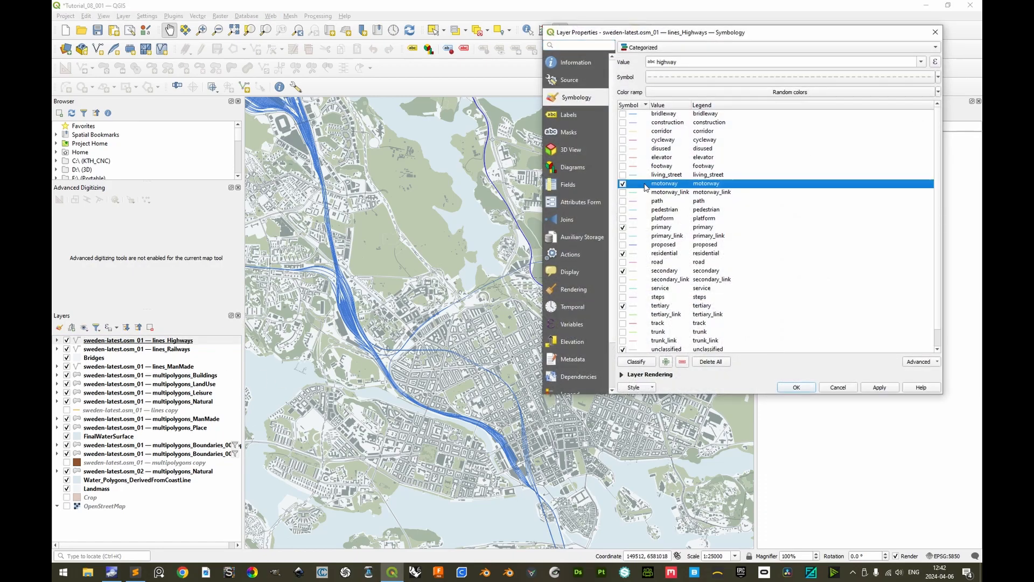
ctrl+click(652, 229)
ctrl+click(650, 254)
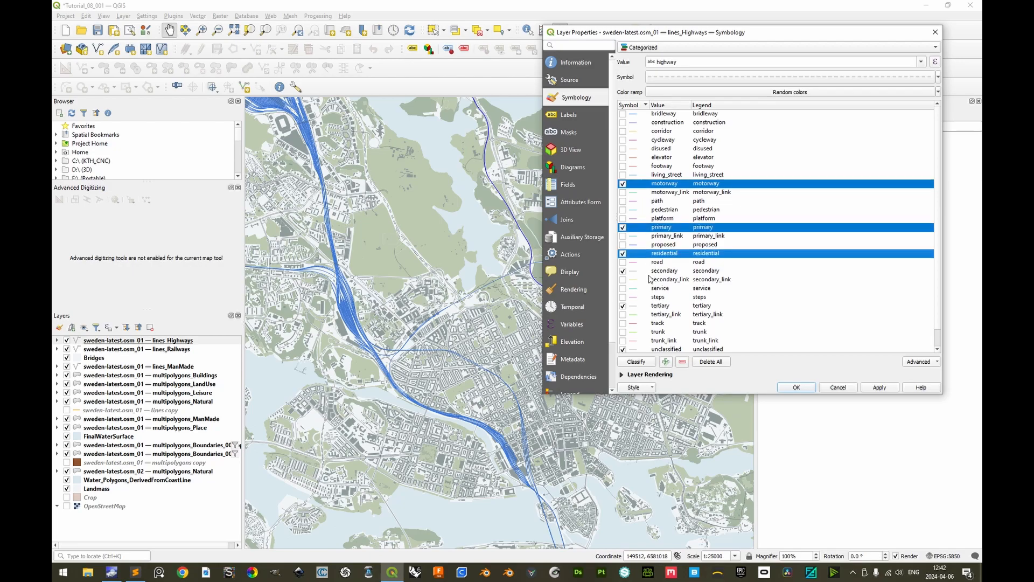
ctrl+click(650, 271)
ctrl+click(648, 305)
ctrl+click(645, 349)
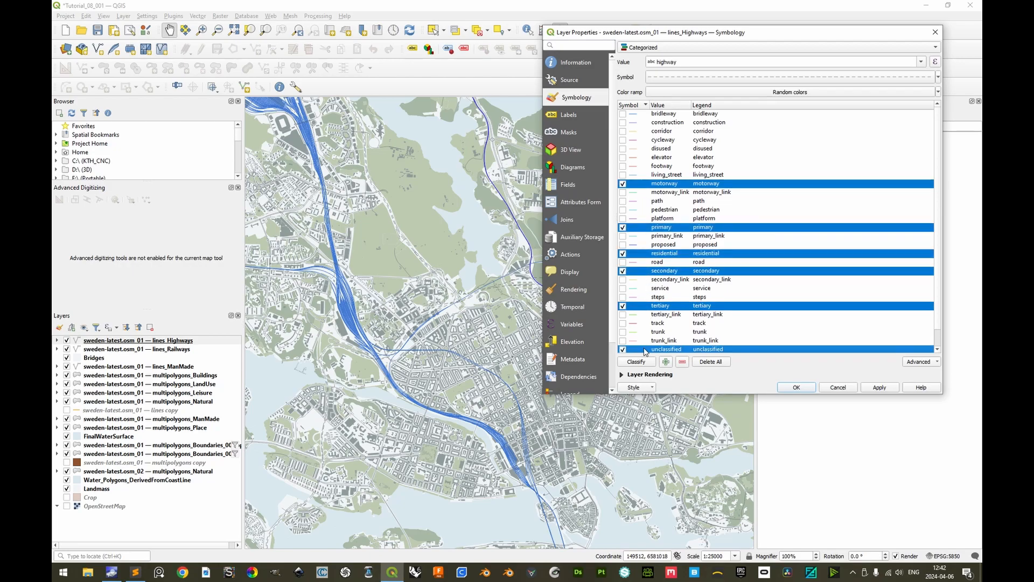
right_click(645, 350)
click(678, 377)
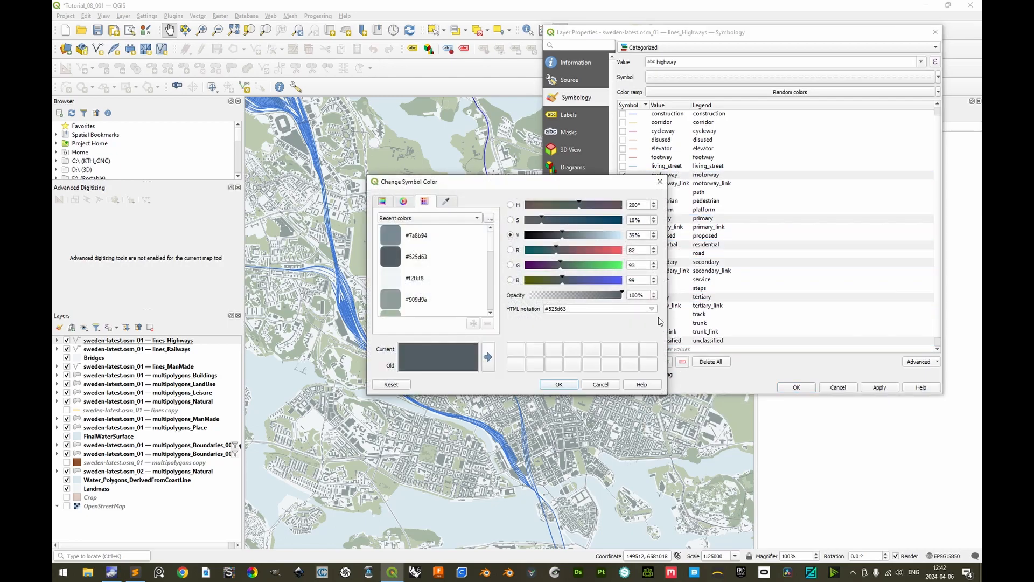
drag(564, 237, 586, 237)
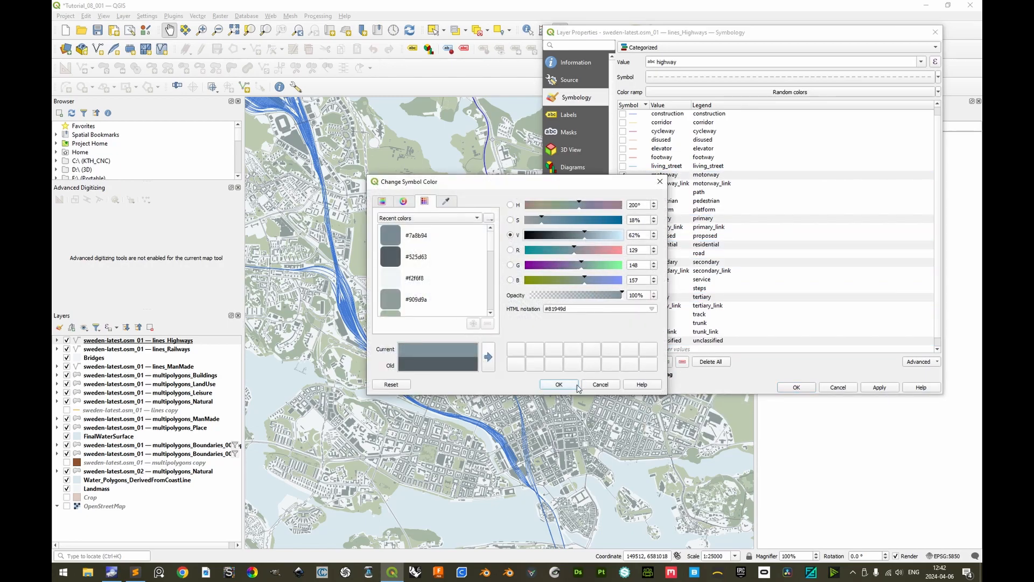
click(579, 387)
click(810, 387)
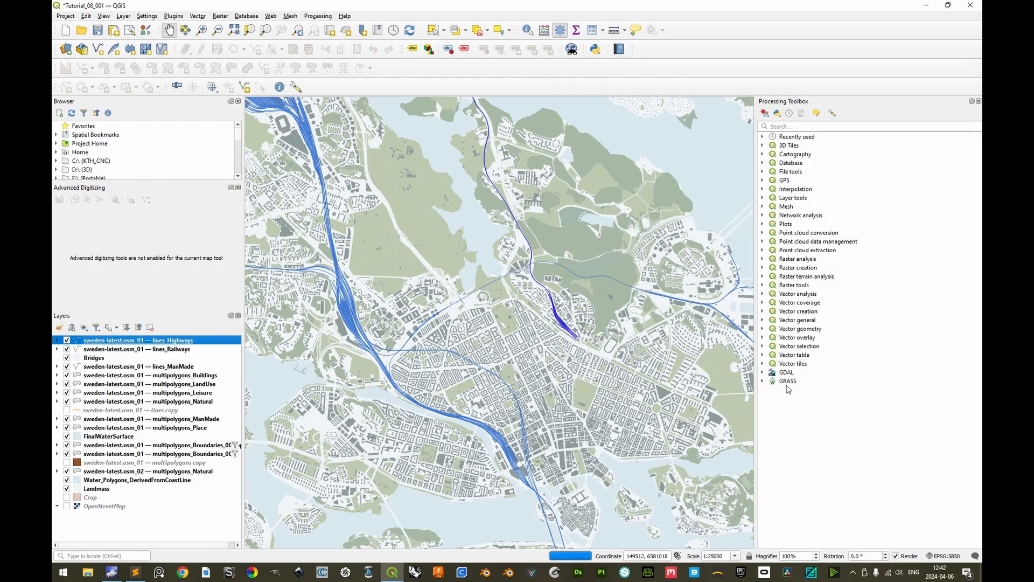
Give the rail category's simple line in the lines_Railways layer a stroke width of 0.08 mm and a Dot Line stroke style
click(171, 350)
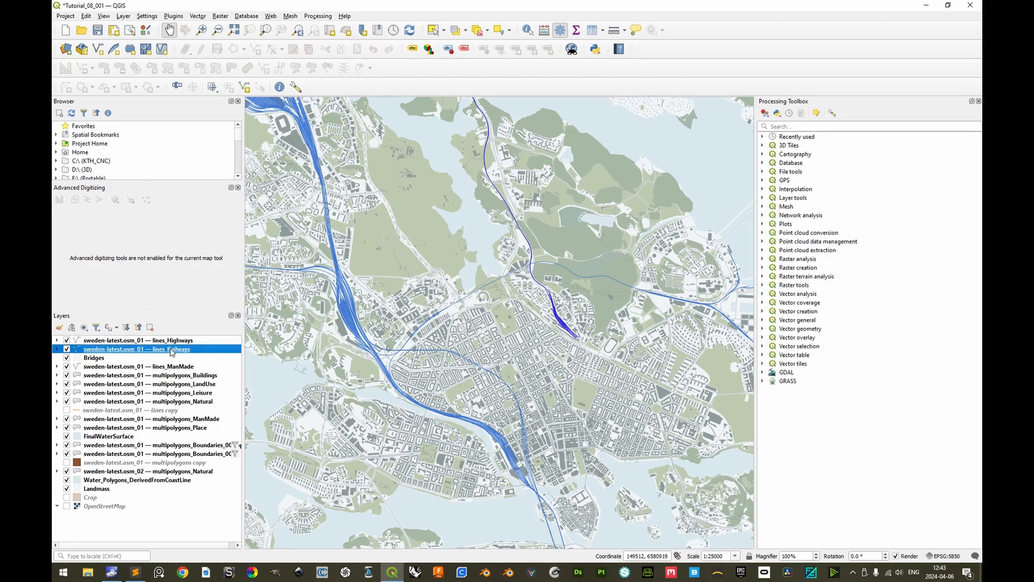
double_click(171, 350)
double_click(758, 192)
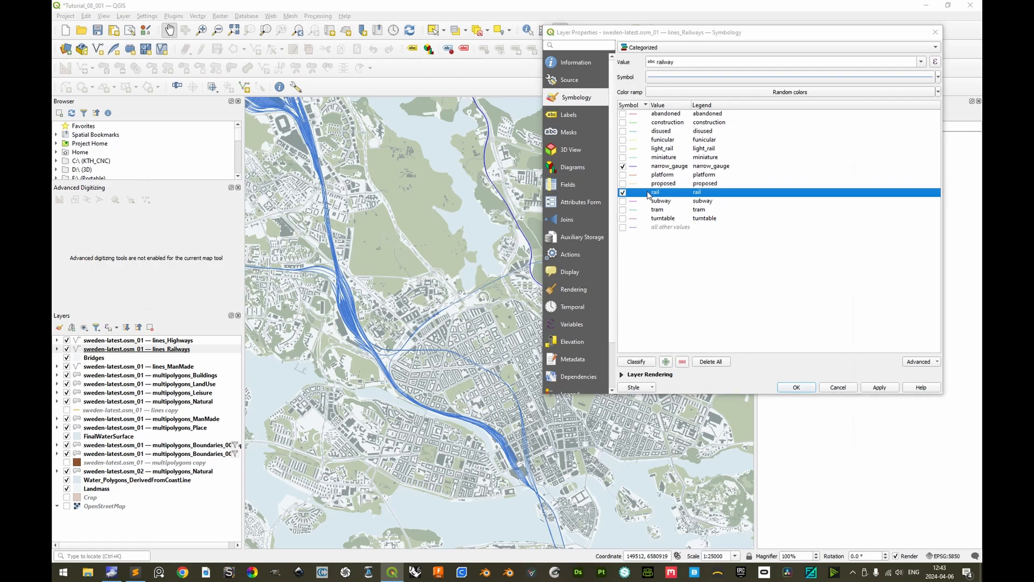
click(749, 181)
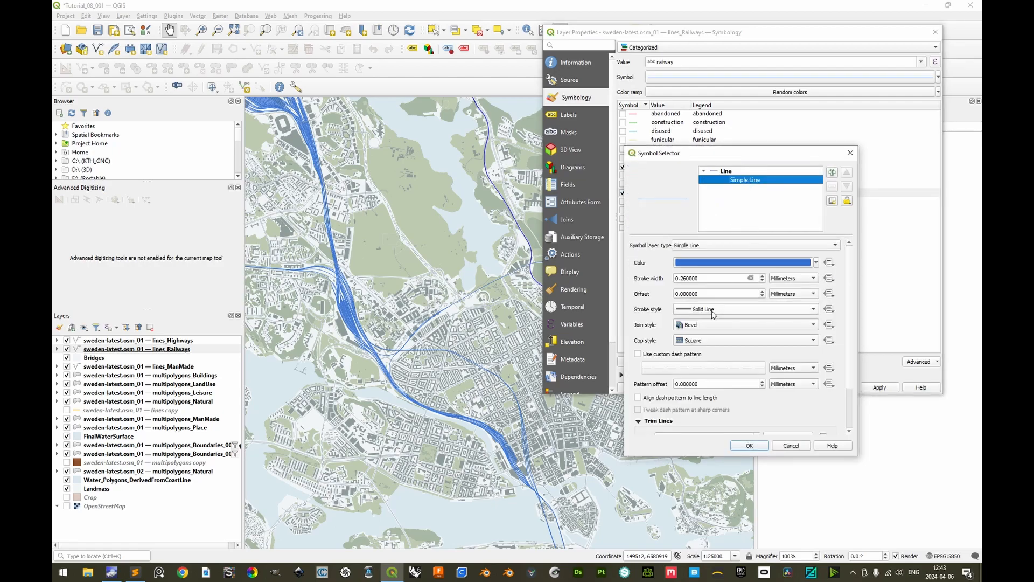
click(685, 276)
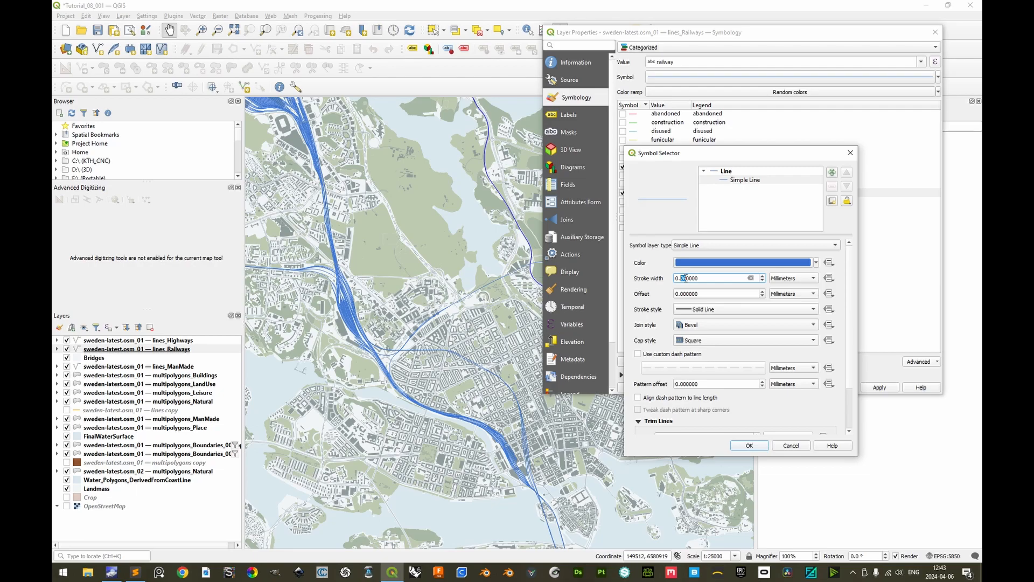
text(08)
click(711, 311)
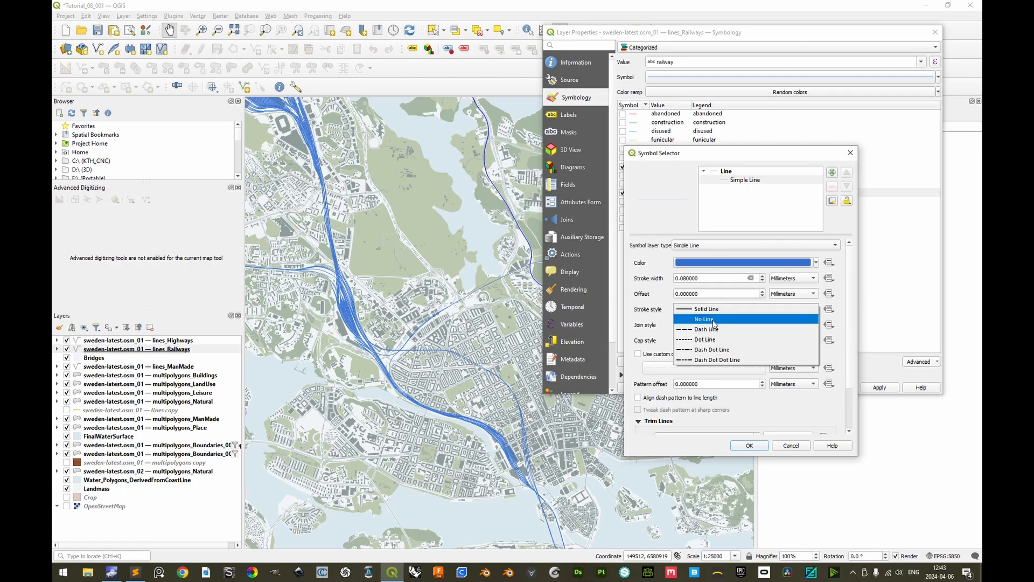
click(710, 339)
Enable a custom dash pattern on the rail line, set its dash to 0.35 mm, edit its space, and accept the symbol
click(639, 355)
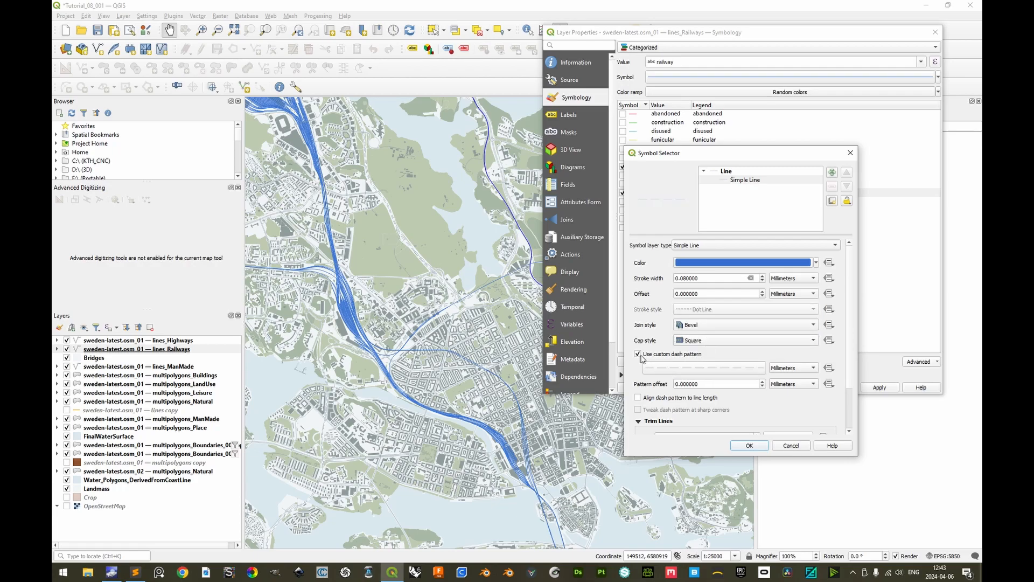
click(705, 370)
click(461, 213)
double_click(461, 214)
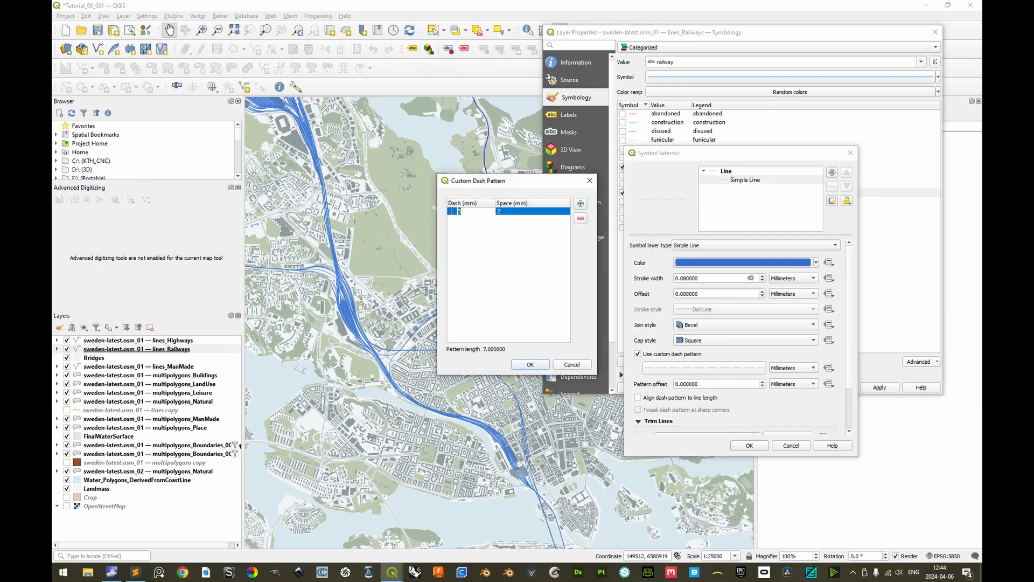
text(0.35)
click(503, 218)
click(504, 214)
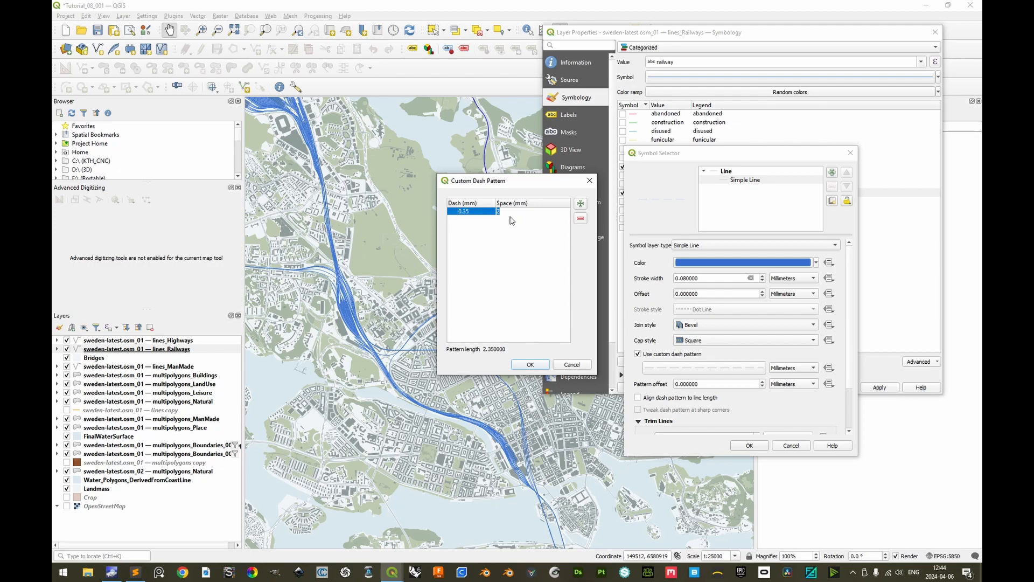
click(512, 240)
click(531, 364)
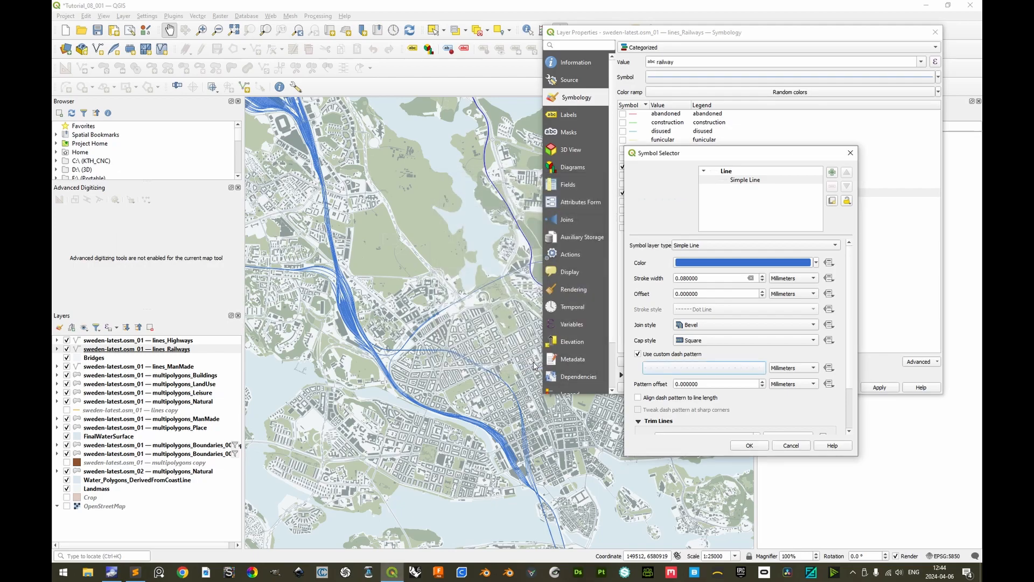
click(751, 445)
Copy the rail category's symbol and paste it onto the narrow_gauge category
right_click(646, 195)
click(668, 198)
click(649, 168)
right_click(648, 167)
click(667, 184)
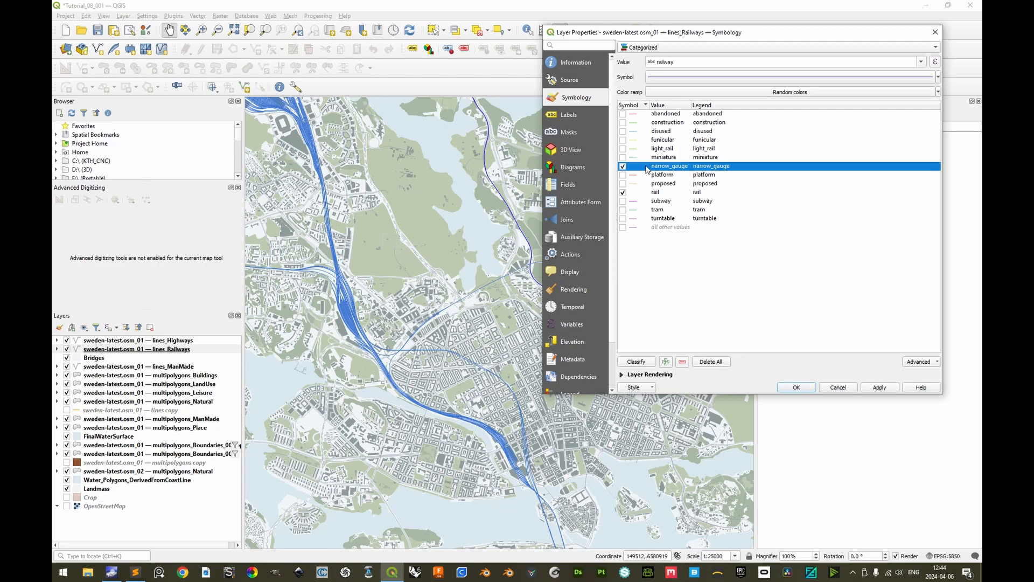
Change the colour of both the narrow_gauge and rail categories to the recent colour #525d63 and apply the railway symbology
ctrl+click(649, 191)
right_click(649, 192)
click(671, 214)
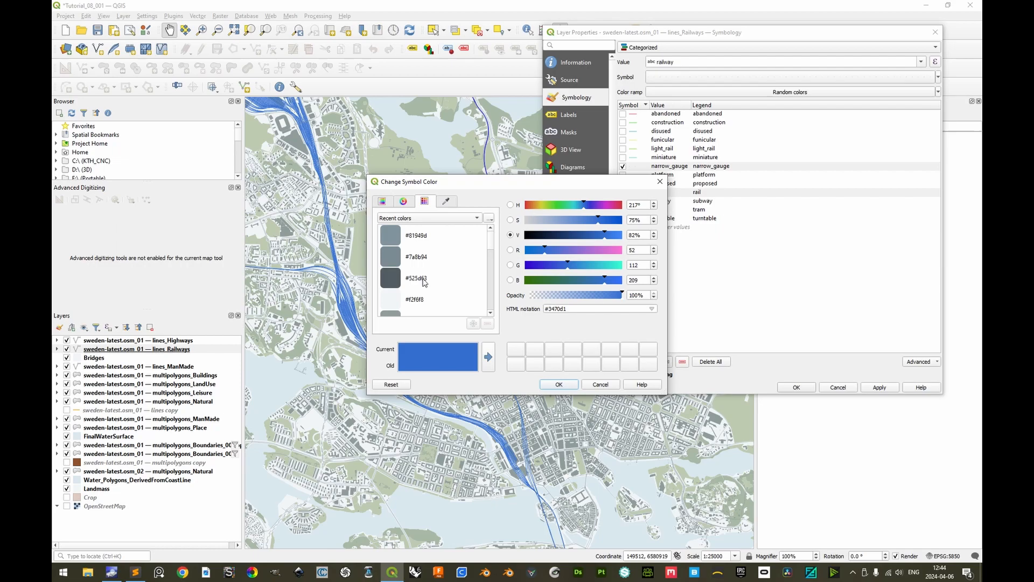
click(424, 280)
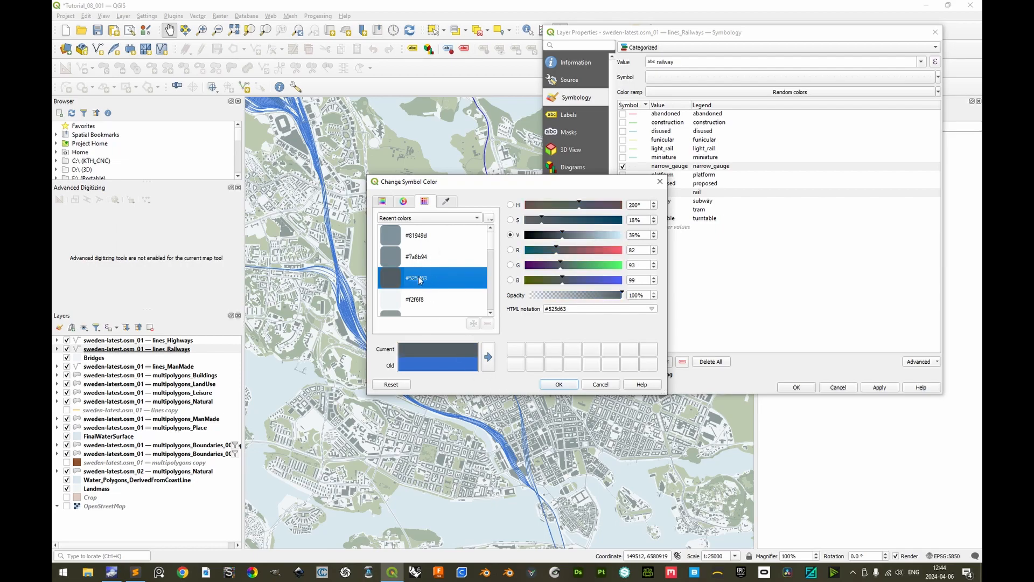
click(558, 385)
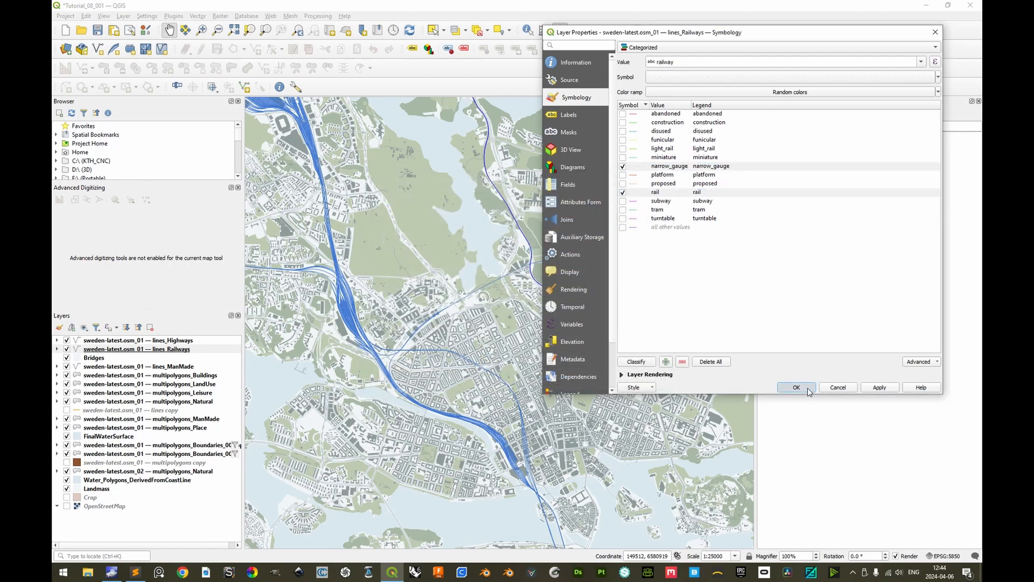
click(807, 388)
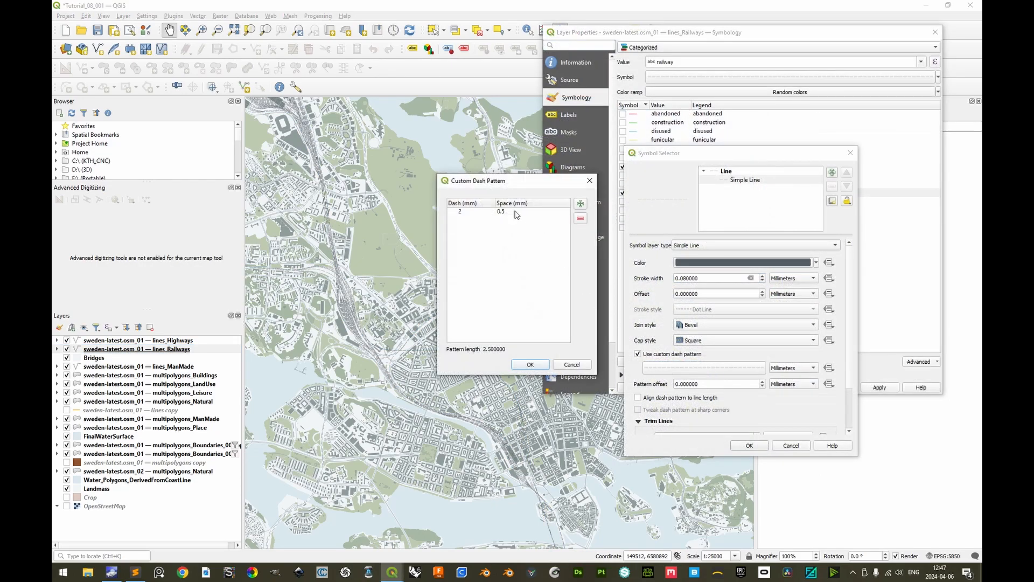
Revise the space value in the rail line's custom dash pattern and accept the symbol
click(502, 212)
click(501, 212)
click(530, 365)
key(Return)
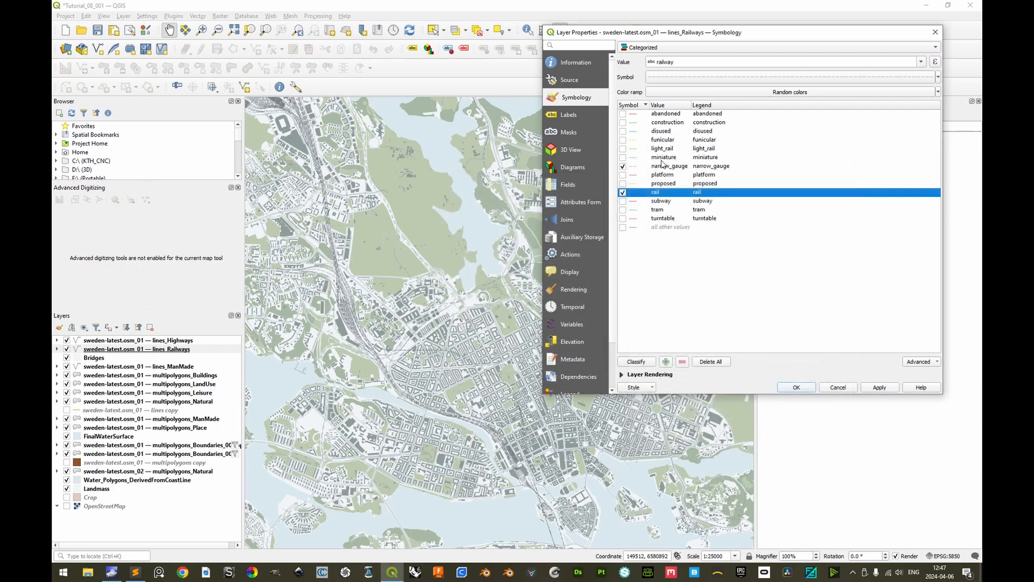
Transfer the revised rail symbol to the narrow_gauge category and apply the railway symbology
right_click(654, 192)
key(Escape)
right_click(650, 166)
click(658, 179)
click(796, 387)
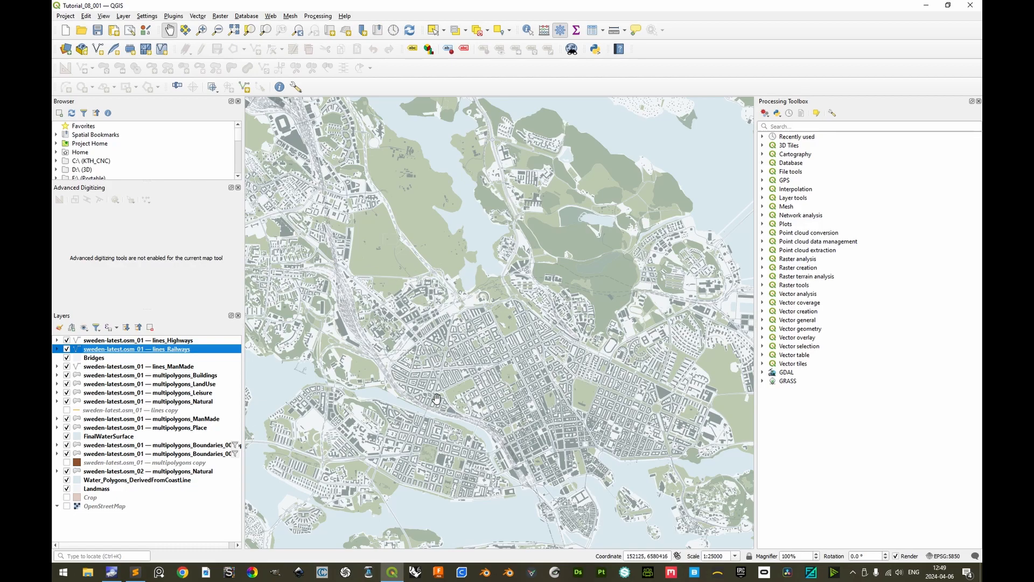
Add the multilinestrings layer from sweden-latest.osm_01.pbf in the Geofabrik_01 folder above the lines_Highways layer
key(Up)
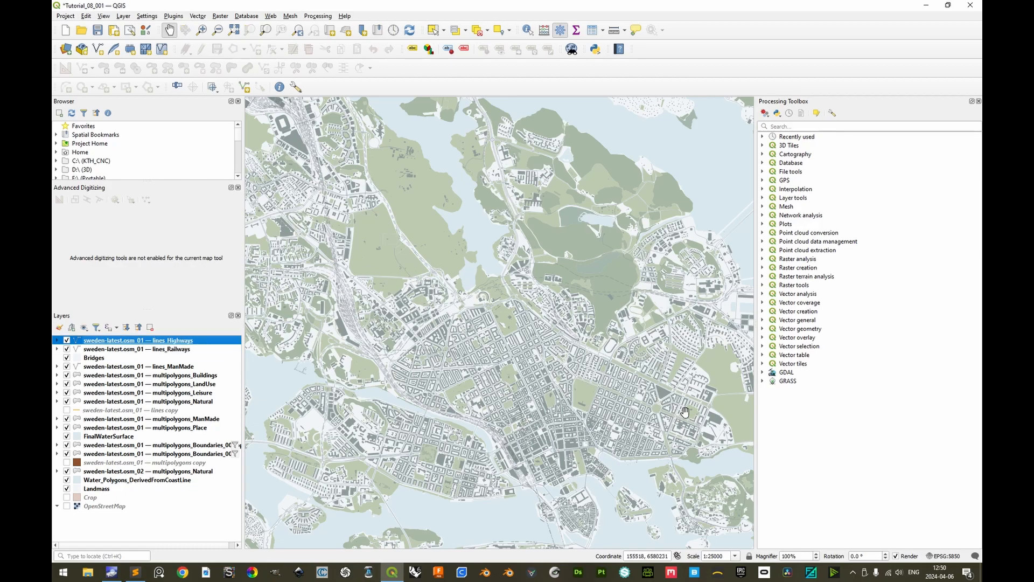
click(89, 573)
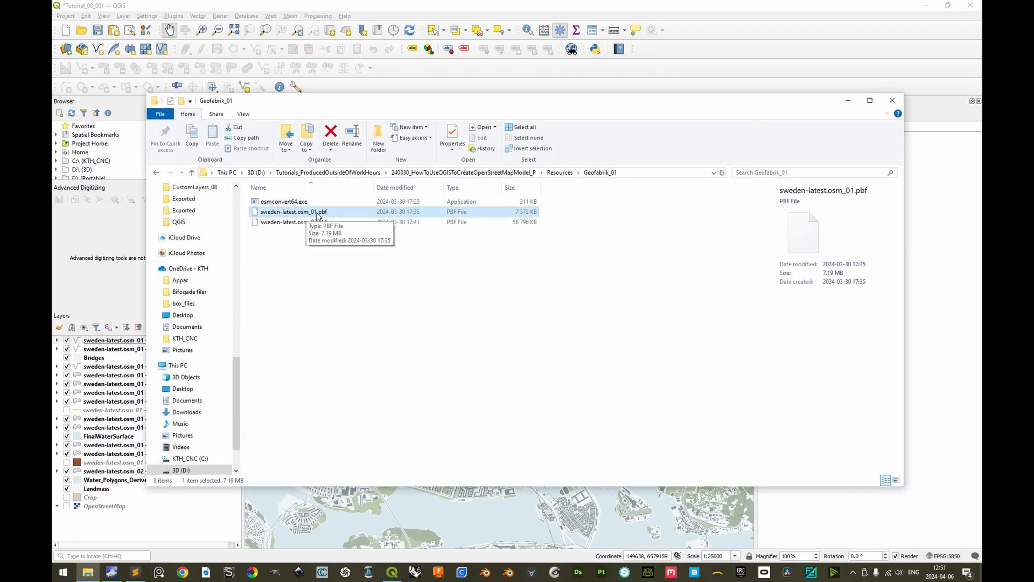
drag(375, 110, 535, 103)
drag(487, 204, 211, 324)
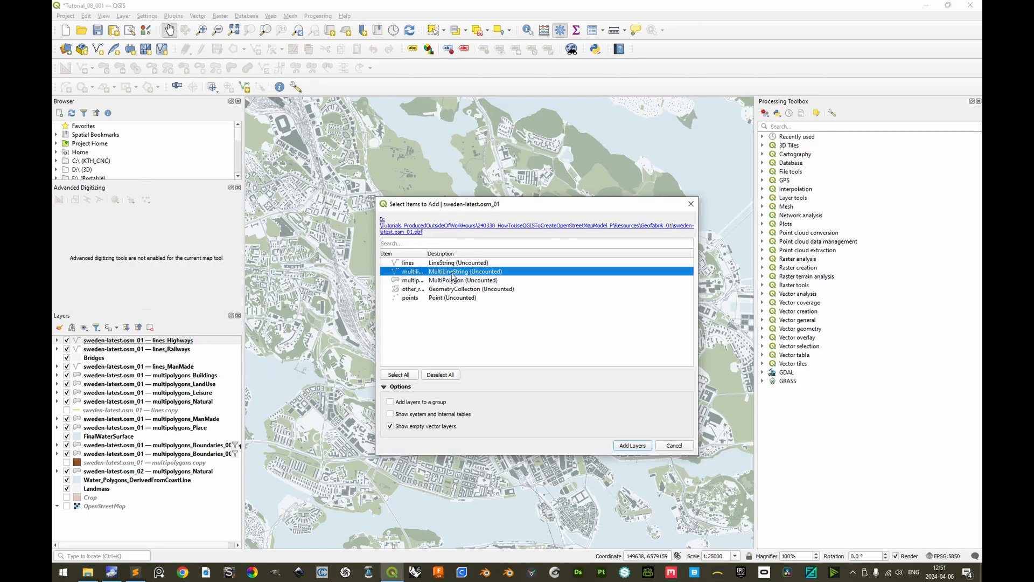
click(635, 445)
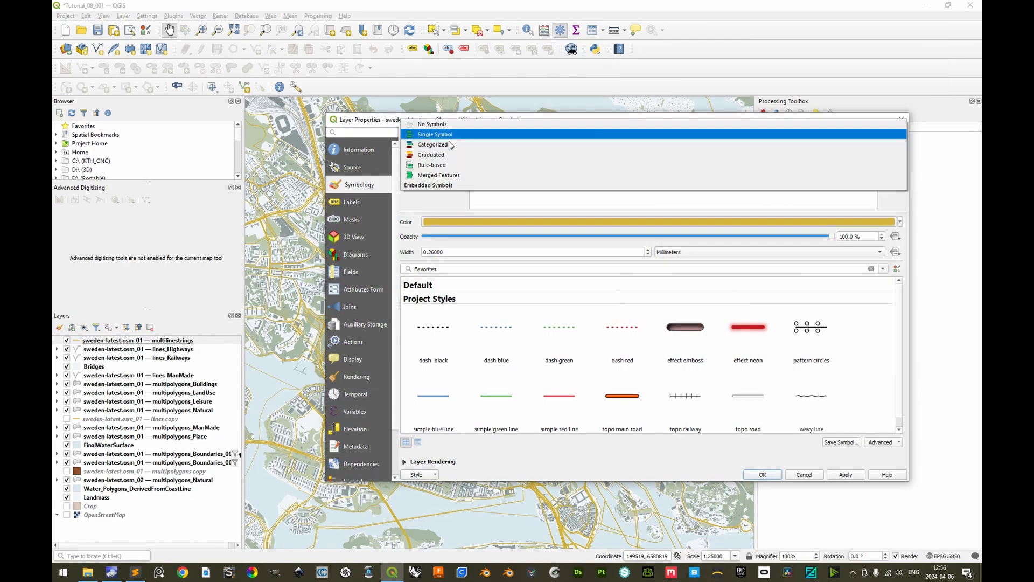
Categorize the multilinestrings layer by the name field, classify and apply it, and hide all of its categories
click(455, 141)
click(887, 150)
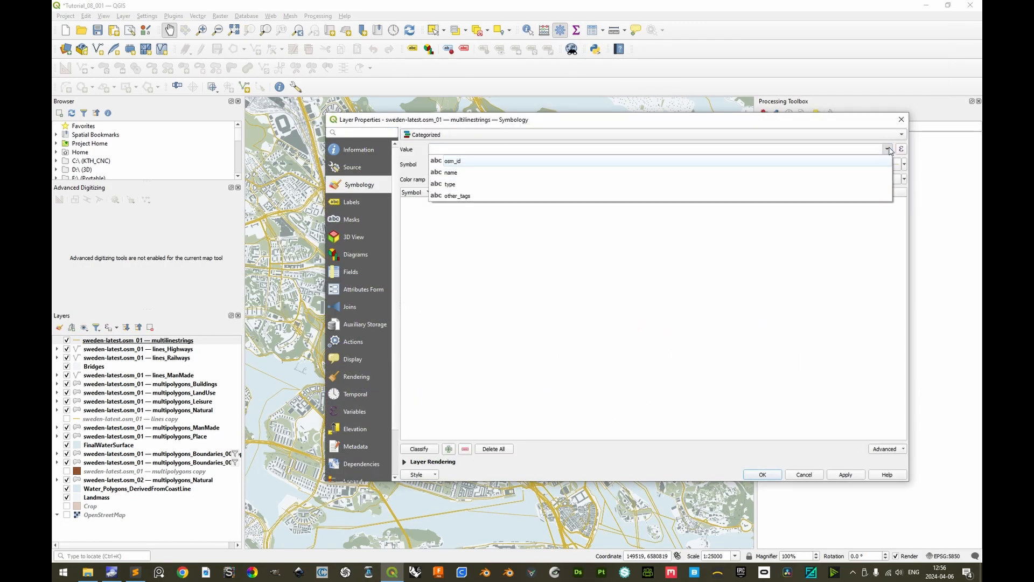
click(461, 172)
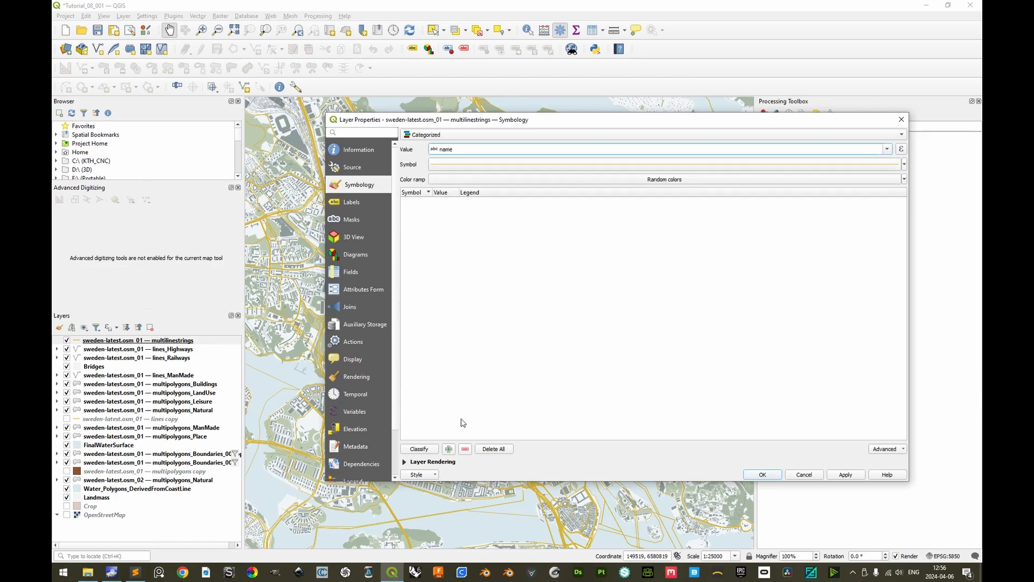
click(419, 449)
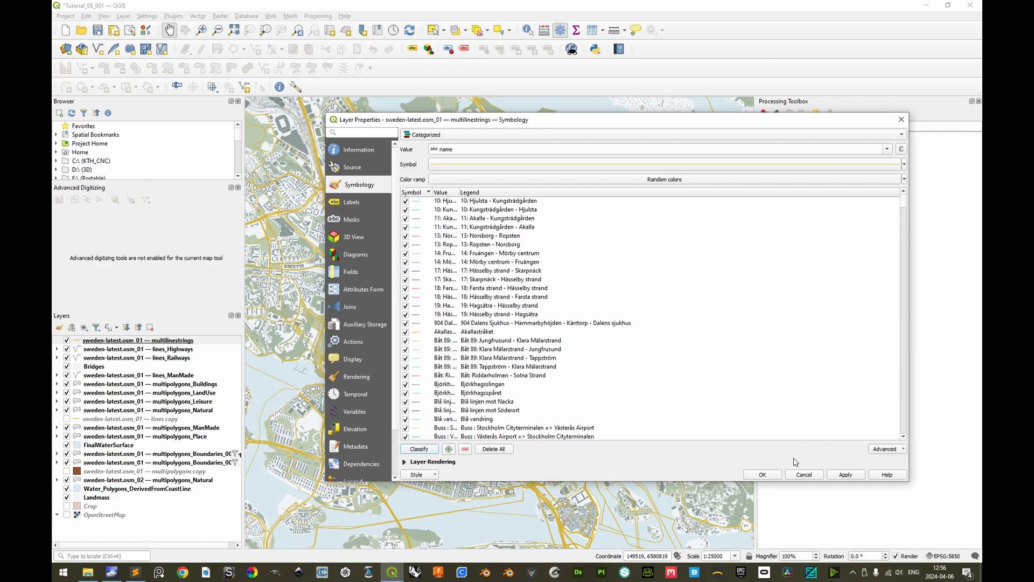
click(767, 476)
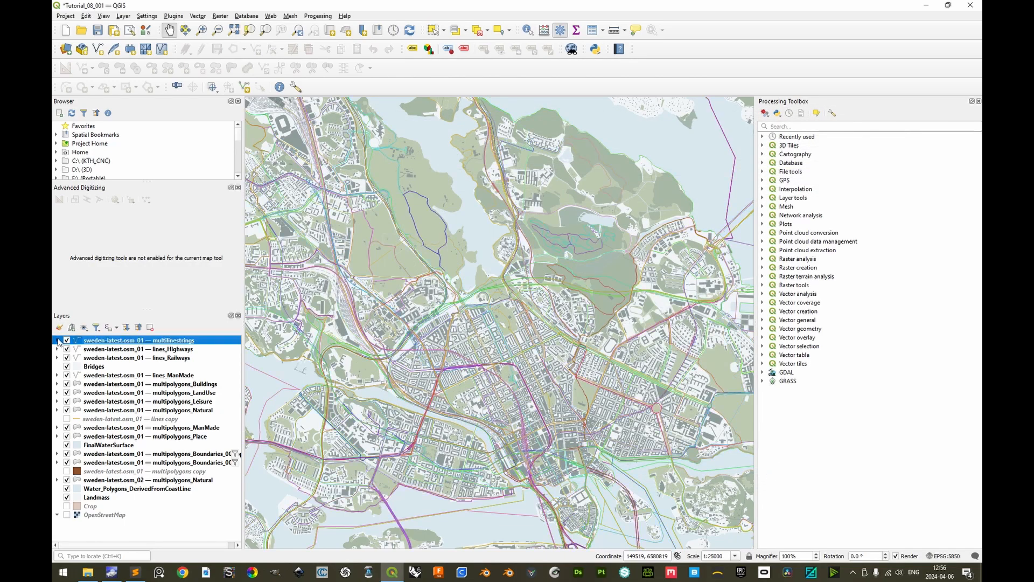
right_click(108, 351)
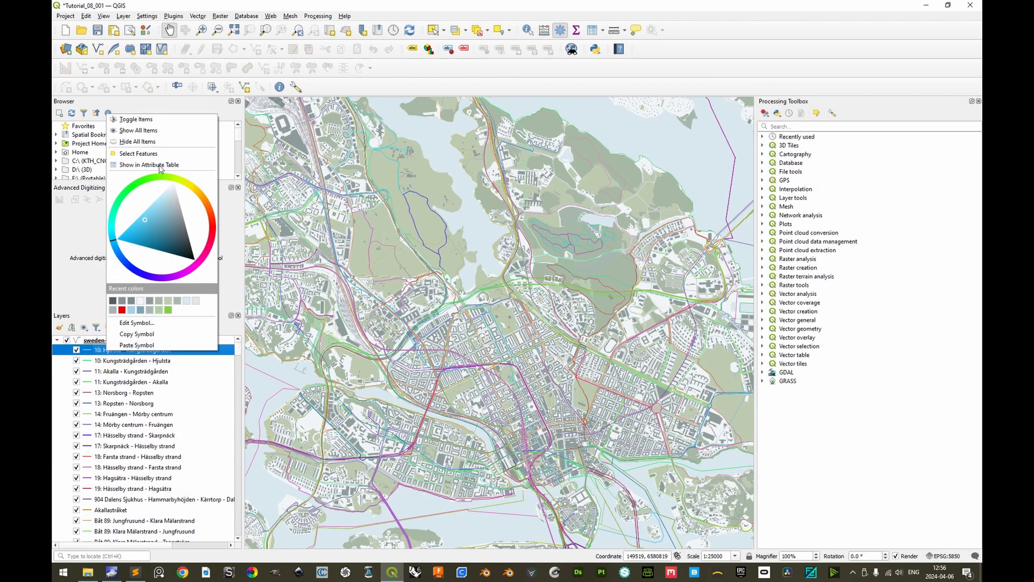
click(153, 142)
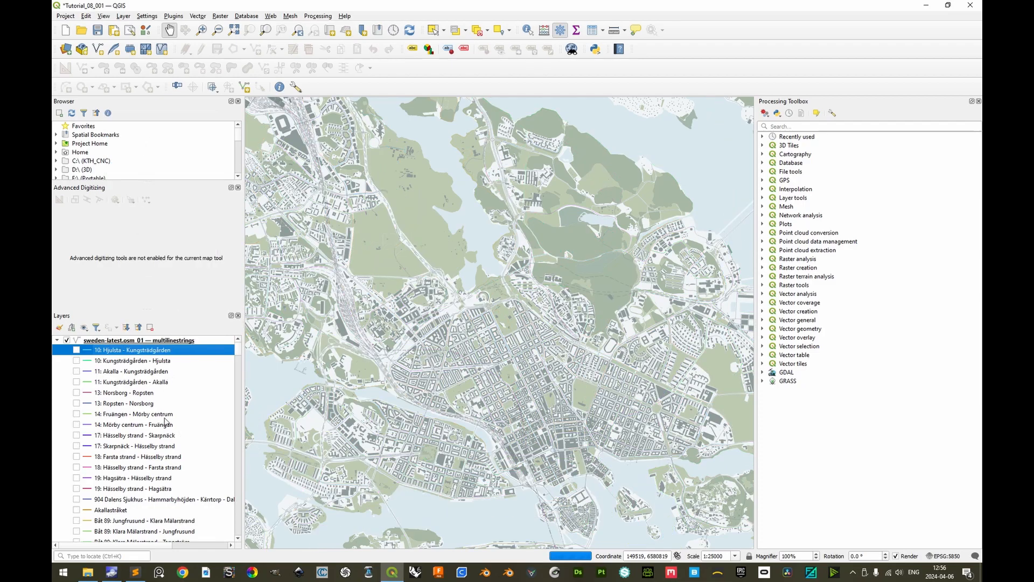
Show the numbered route categories from line 10 through line 19, in both directions, in the multilinestrings layer
click(114, 342)
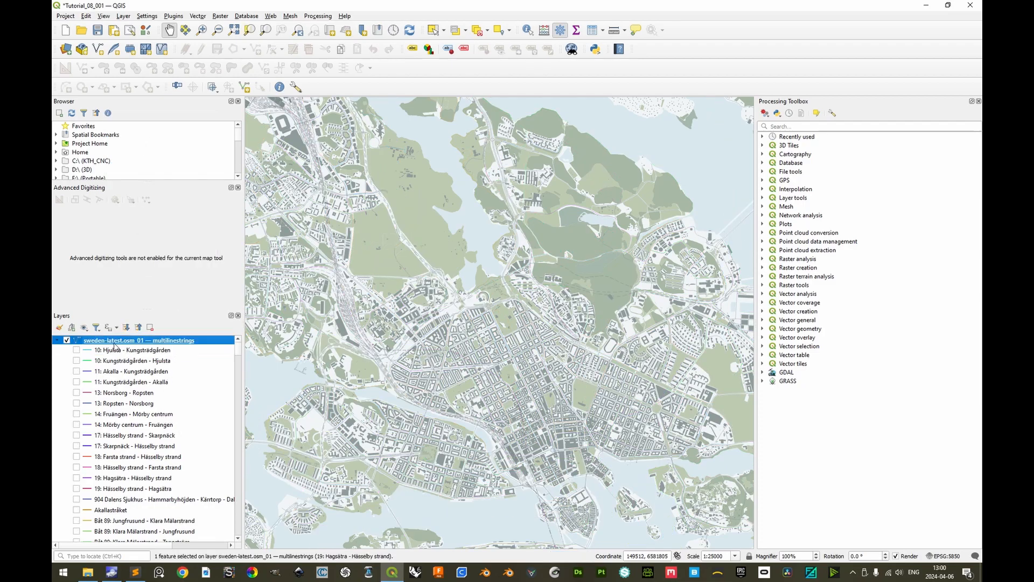
click(76, 350)
click(76, 361)
click(76, 372)
click(76, 382)
click(76, 393)
click(76, 404)
click(76, 414)
click(76, 425)
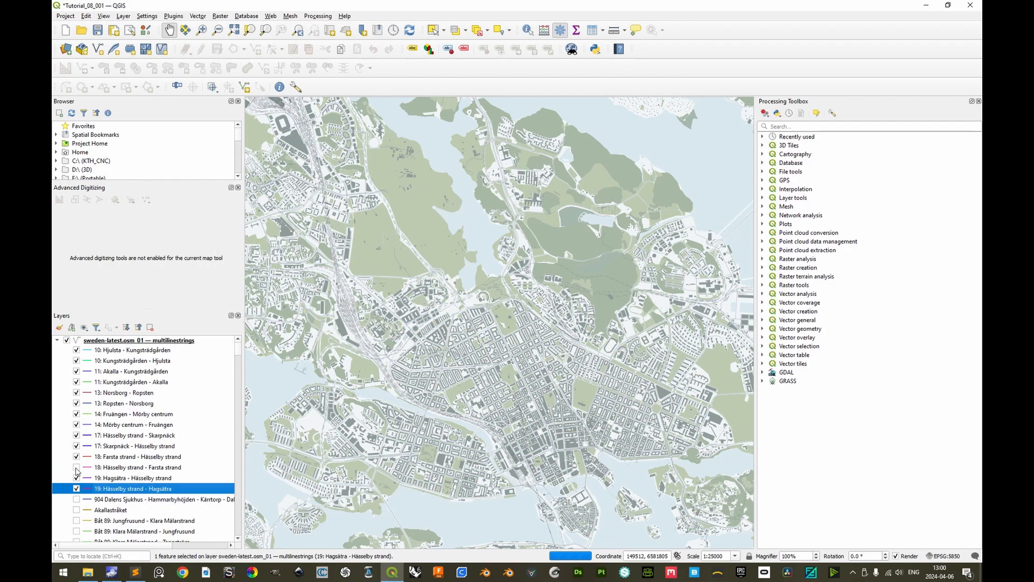
Show the Lidingöbanan 21, Tvärbanan 30 and Tvärbanan 31 categories in both directions
scroll(157, 405, down, 15)
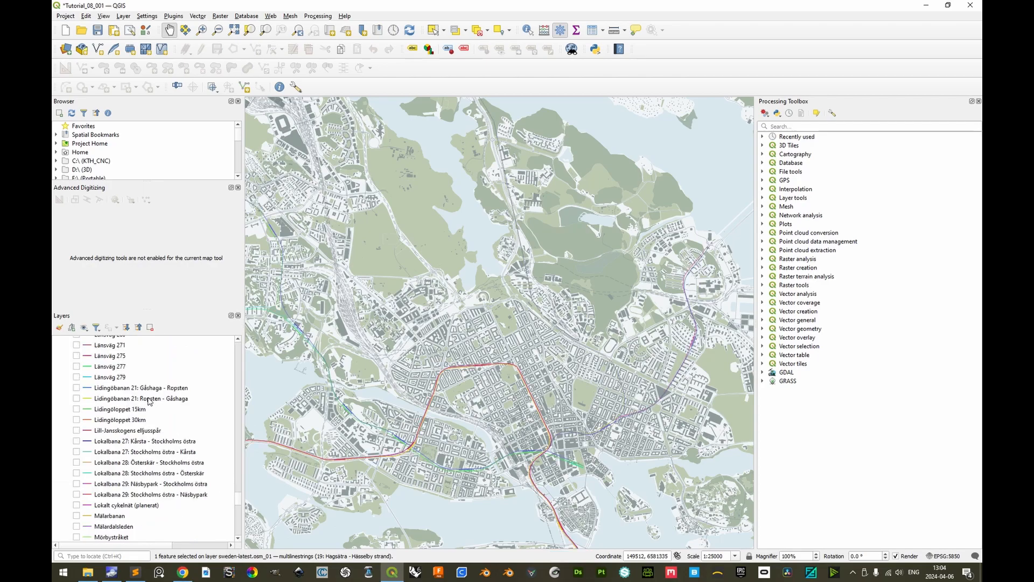
click(76, 387)
click(76, 398)
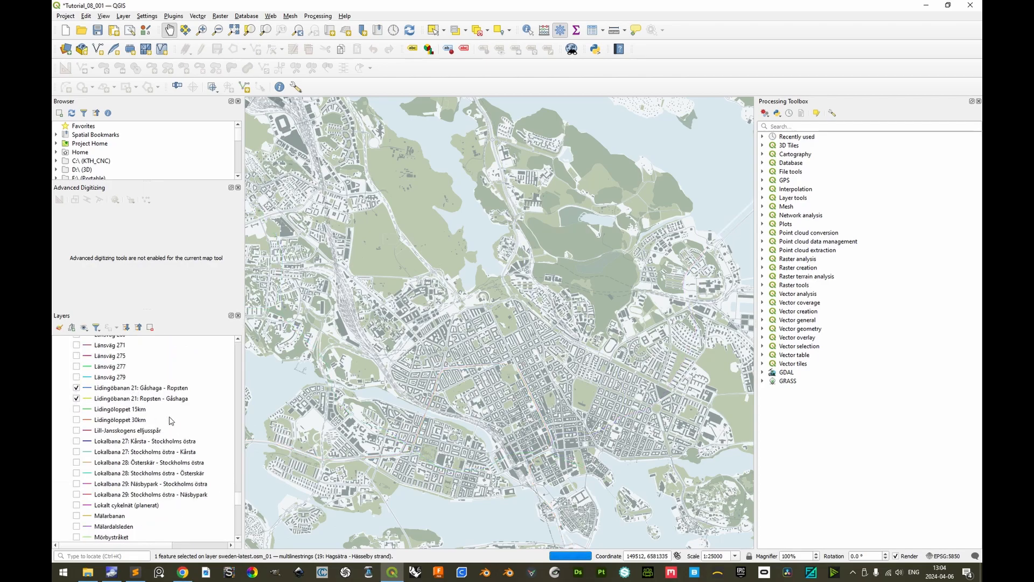
scroll(154, 441, down, 15)
scroll(162, 475, down, 8)
click(76, 396)
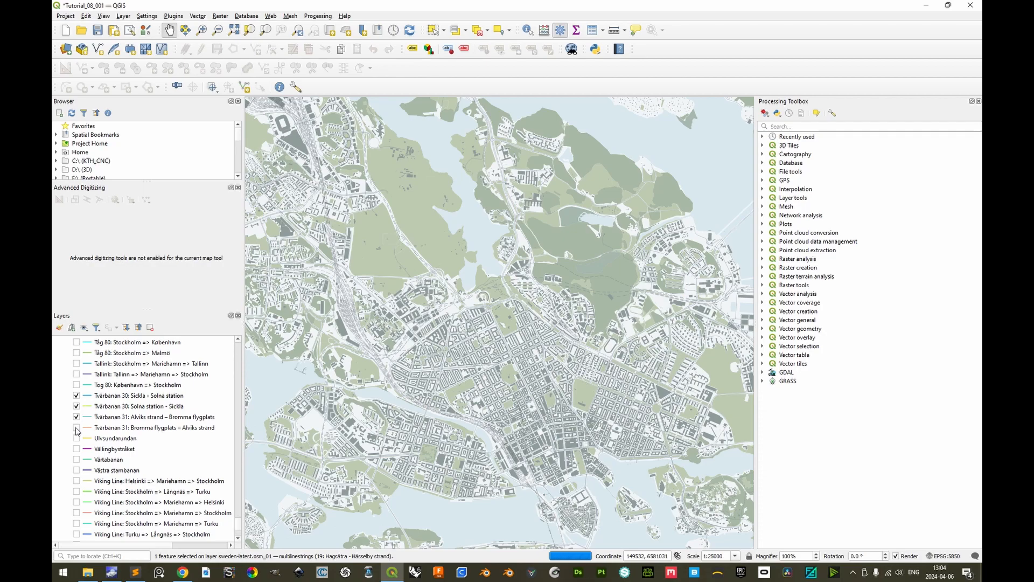
Show the train route categories from Tåg 40 through Tåg 44, including the X variants and the Sundsvall–Umeå routes
scroll(81, 393, up, 5)
click(77, 351)
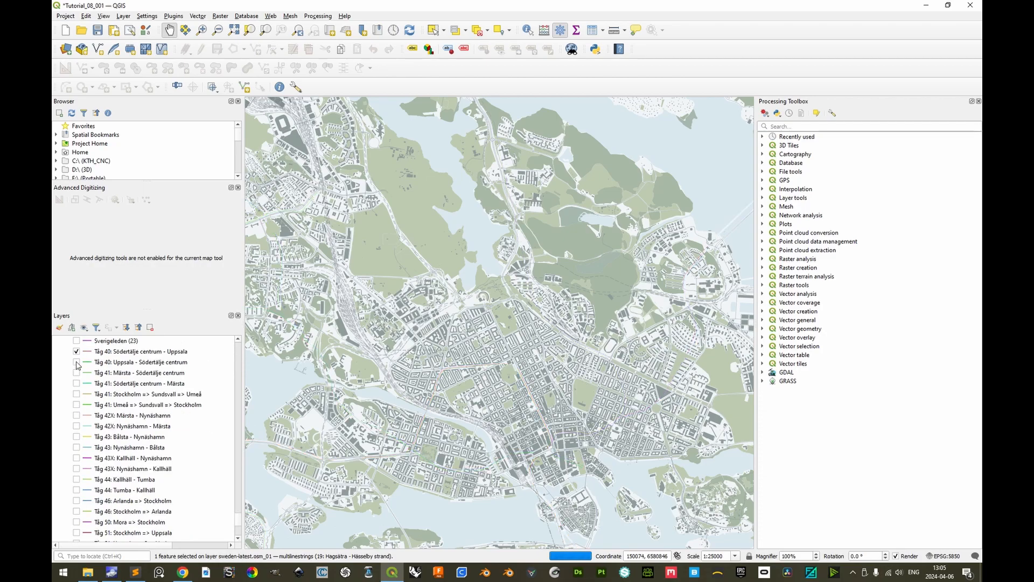
click(76, 384)
click(76, 394)
click(76, 404)
click(76, 415)
click(76, 426)
click(79, 436)
click(76, 437)
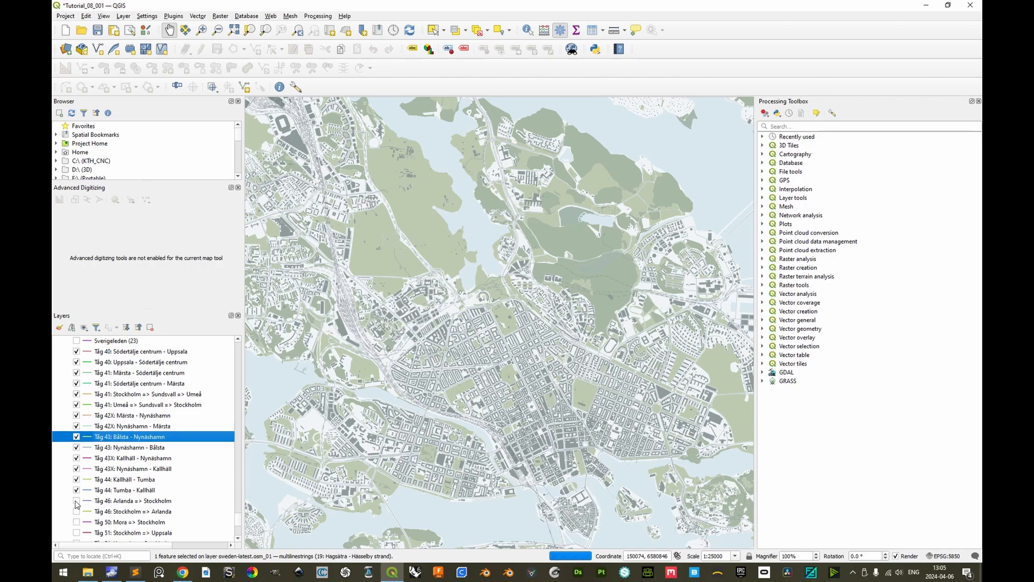
Show the Spårvagn 7, Spårvagn 7N and Saltsjöbanan 25 categories in both directions
scroll(88, 377, up, 4)
click(76, 368)
click(77, 379)
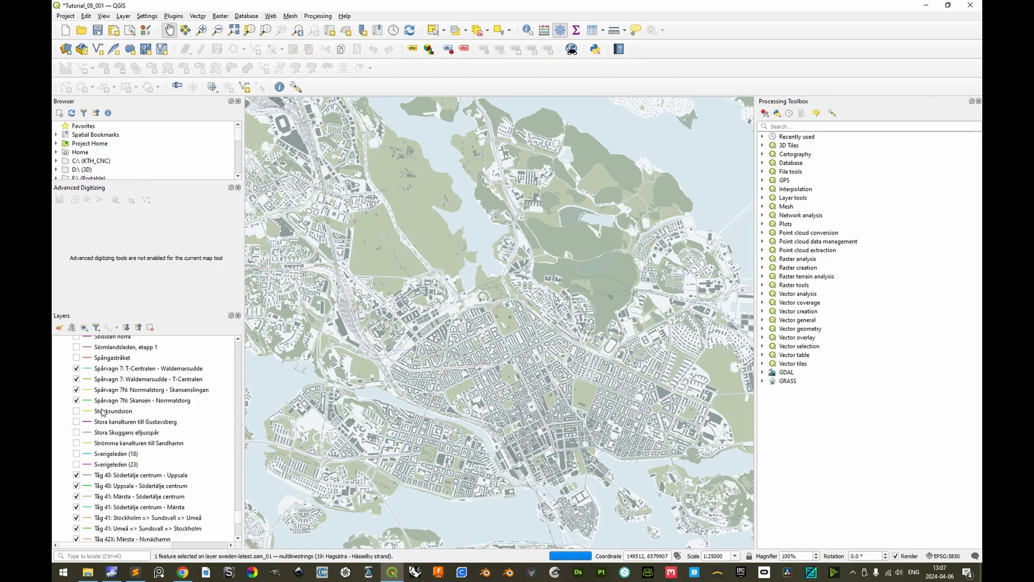
scroll(105, 401, up, 5)
click(77, 392)
click(76, 382)
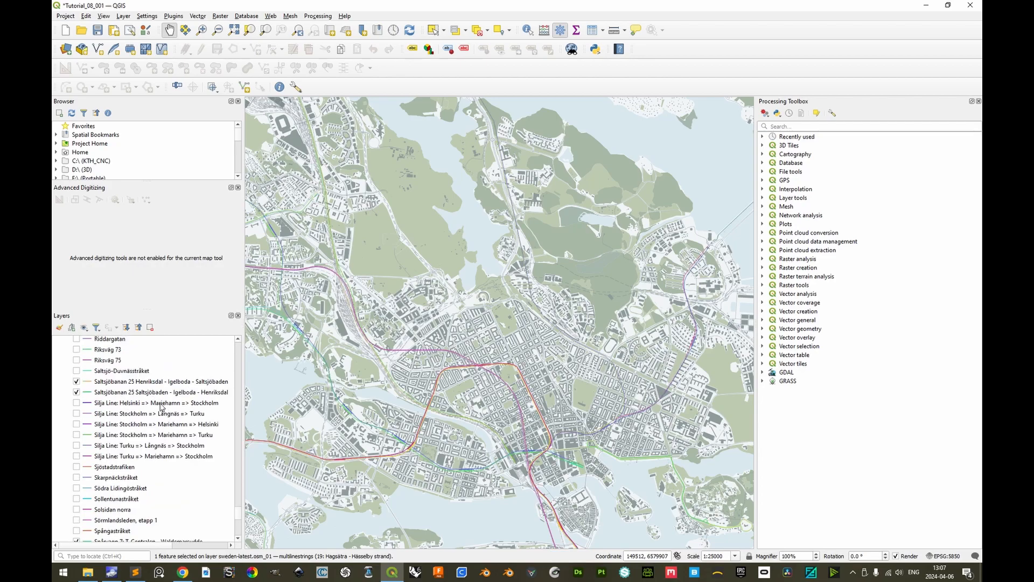
Show the Lokalbana 27, 28 and 29 categories in both directions
scroll(78, 397, up, 8)
click(76, 392)
click(76, 402)
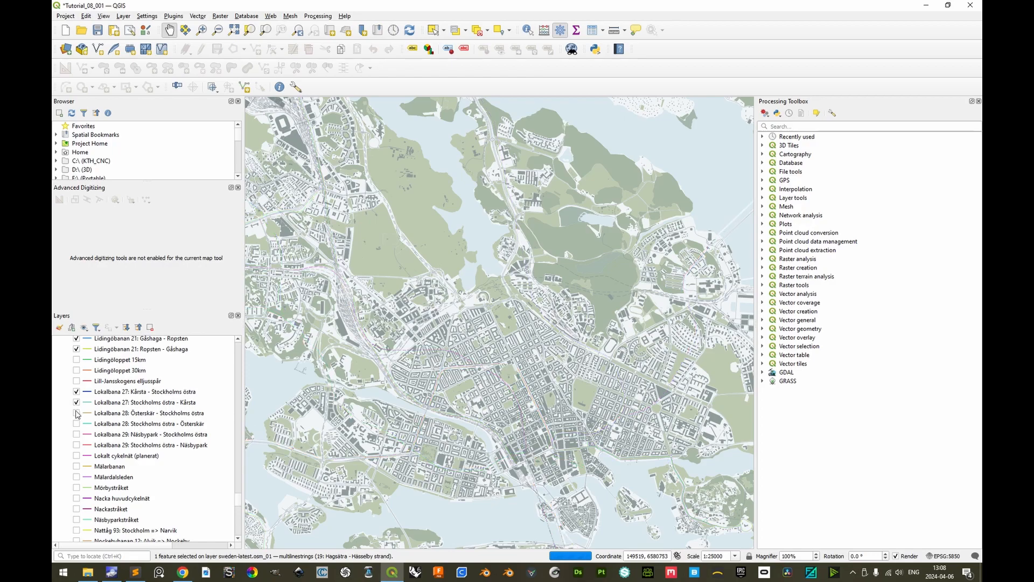
click(76, 412)
click(77, 423)
click(76, 434)
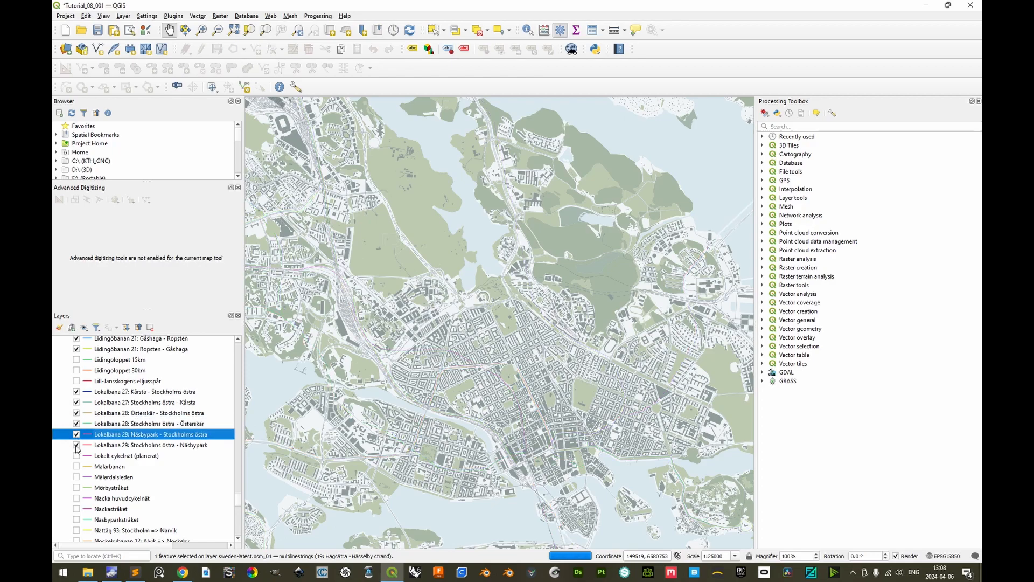
Show both Nockebybanan 12 categories and collapse the multilinestrings layer's category list
scroll(141, 485, down, 1)
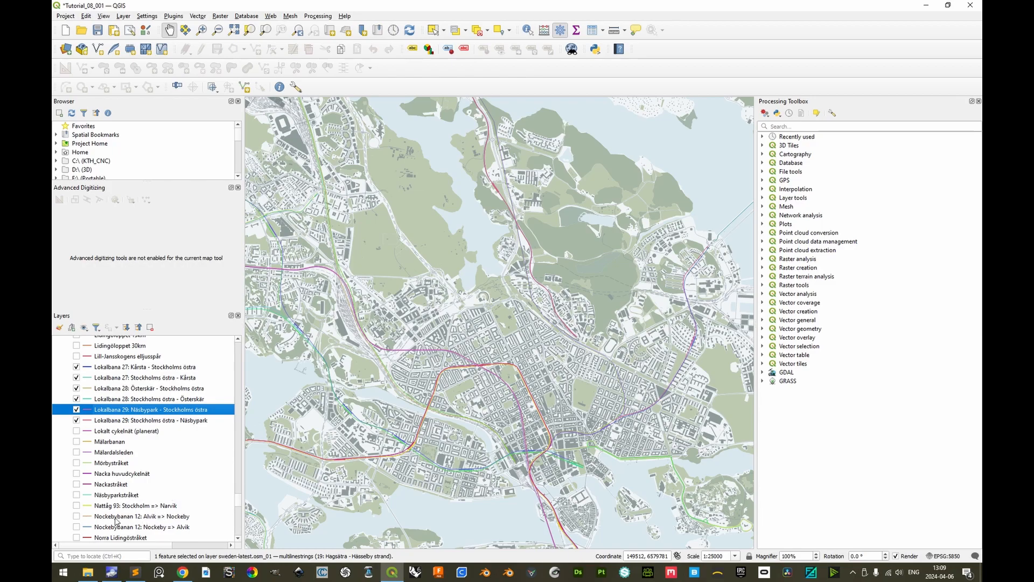
click(77, 517)
scroll(160, 404, down, 1)
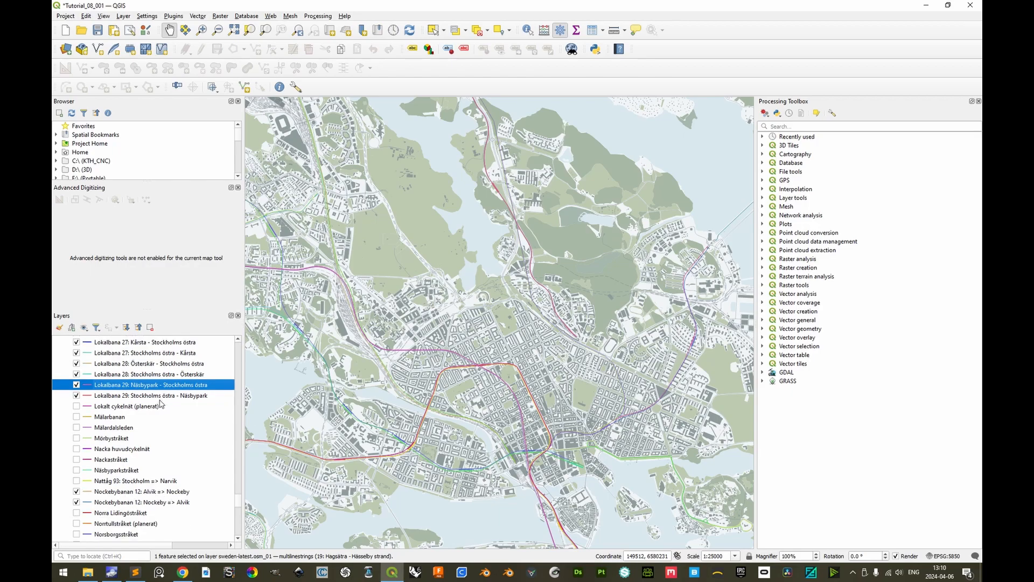
drag(239, 500, 232, 343)
click(59, 341)
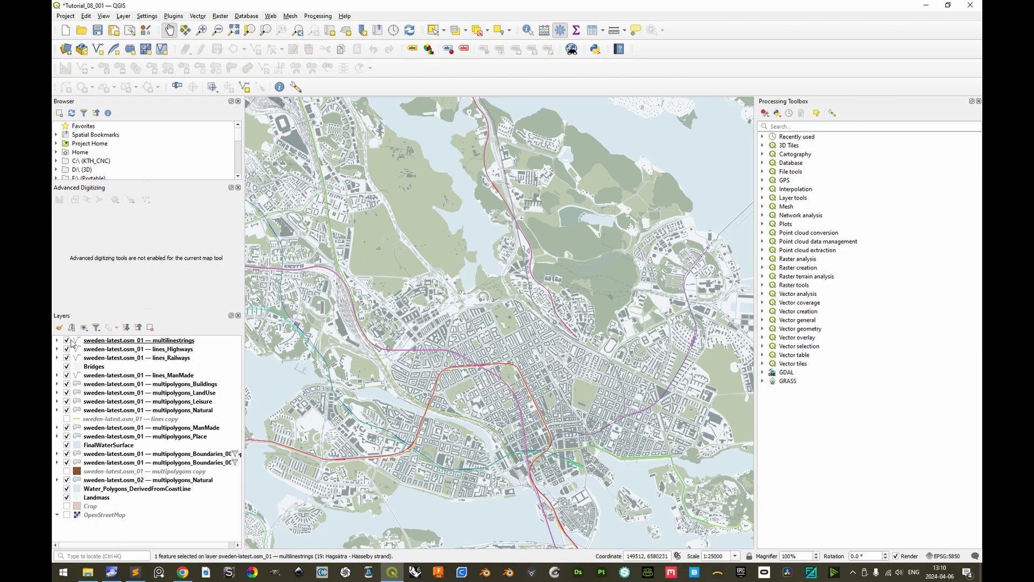
Give the 10: Hjulsta - Kungsträdgården category symbol a 0.35 mm stroke width and a black color
click(79, 343)
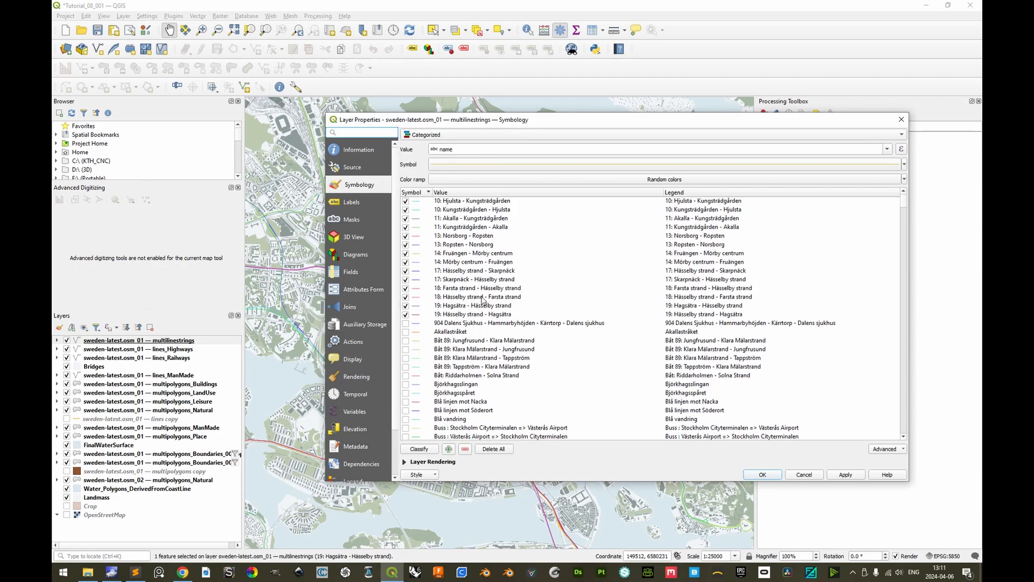
double_click(431, 204)
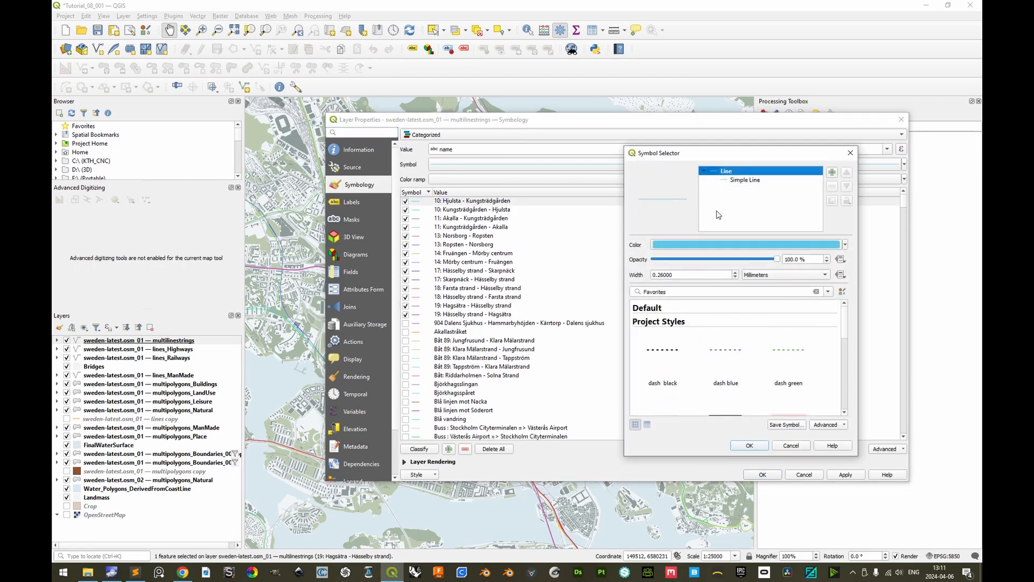
click(766, 181)
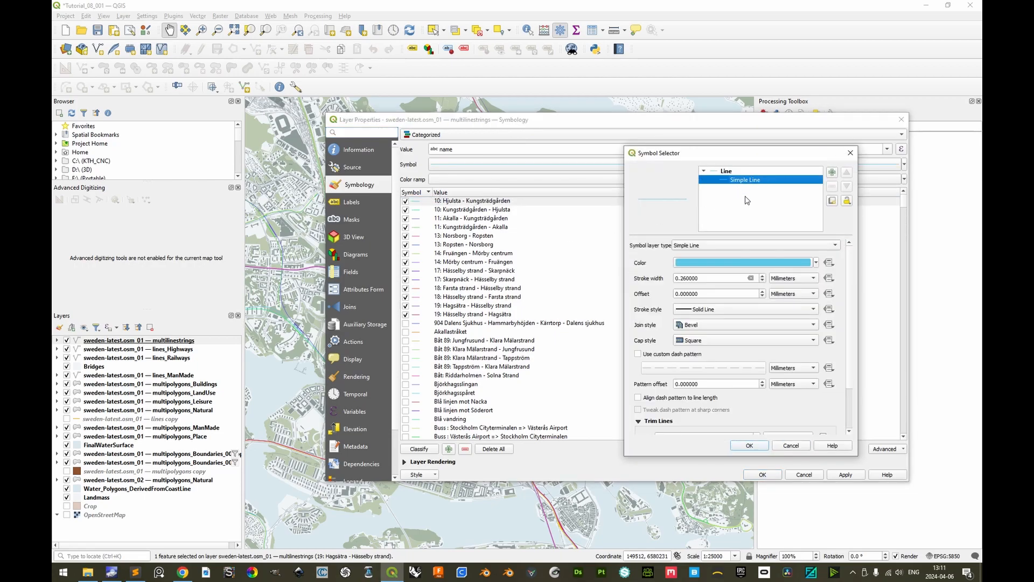
click(685, 279)
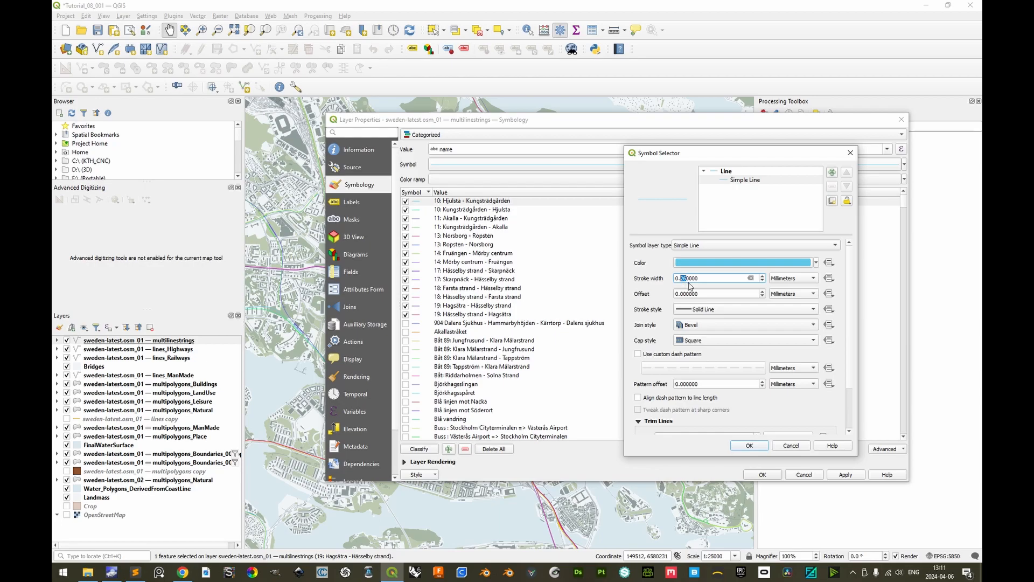
click(726, 170)
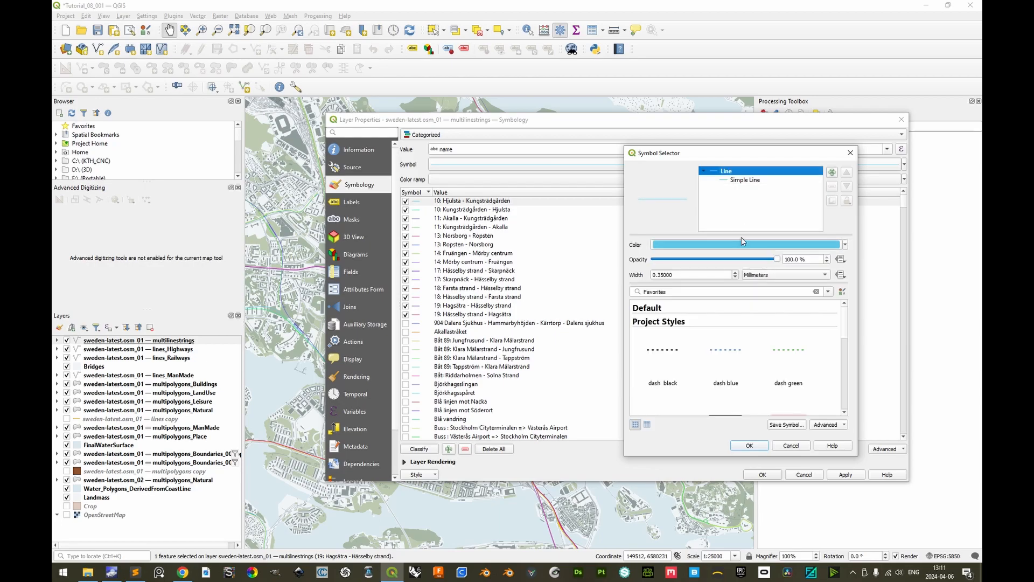
click(736, 246)
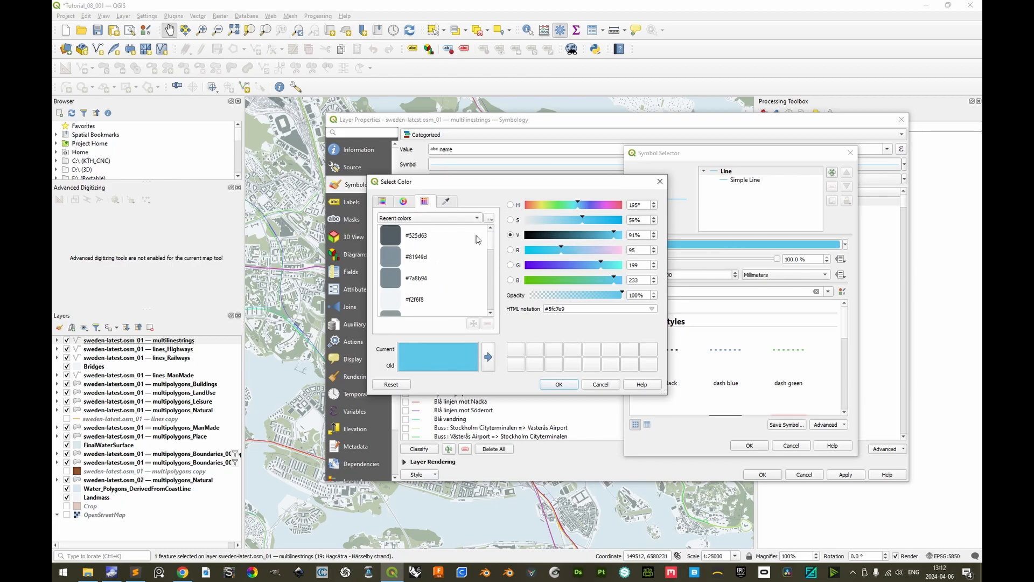
click(558, 384)
click(749, 445)
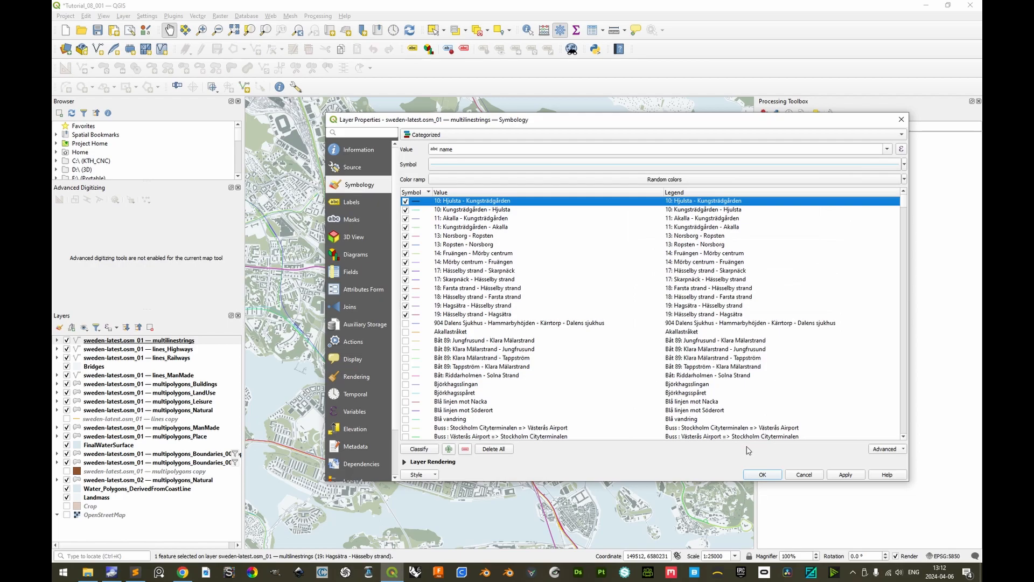
Try to paste the 10: Hjulsta - Kungsträdgården symbol onto all categories of the multilinestrings layer
right_click(428, 204)
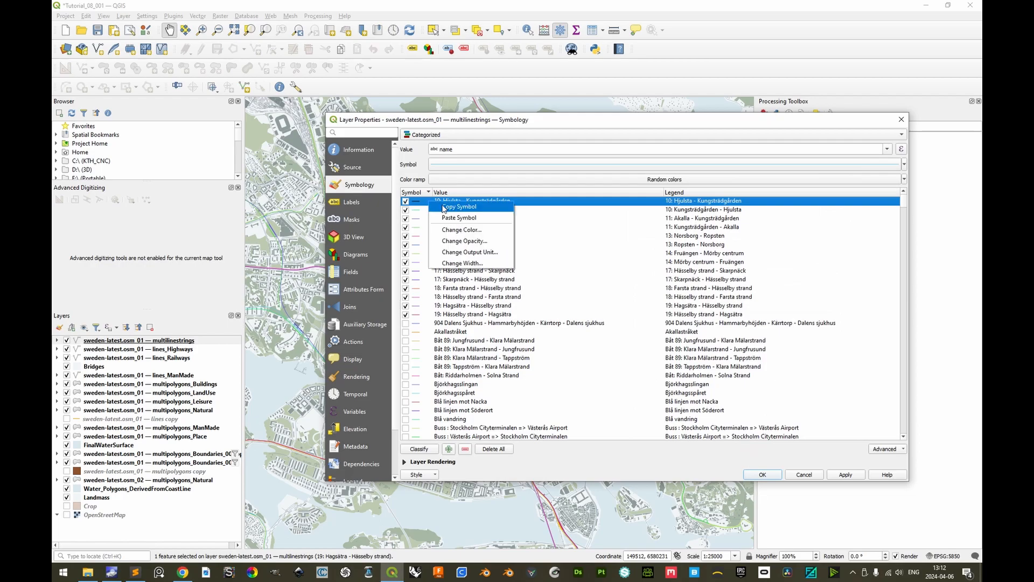
click(444, 207)
key(ctrl+a)
right_click(430, 203)
click(455, 218)
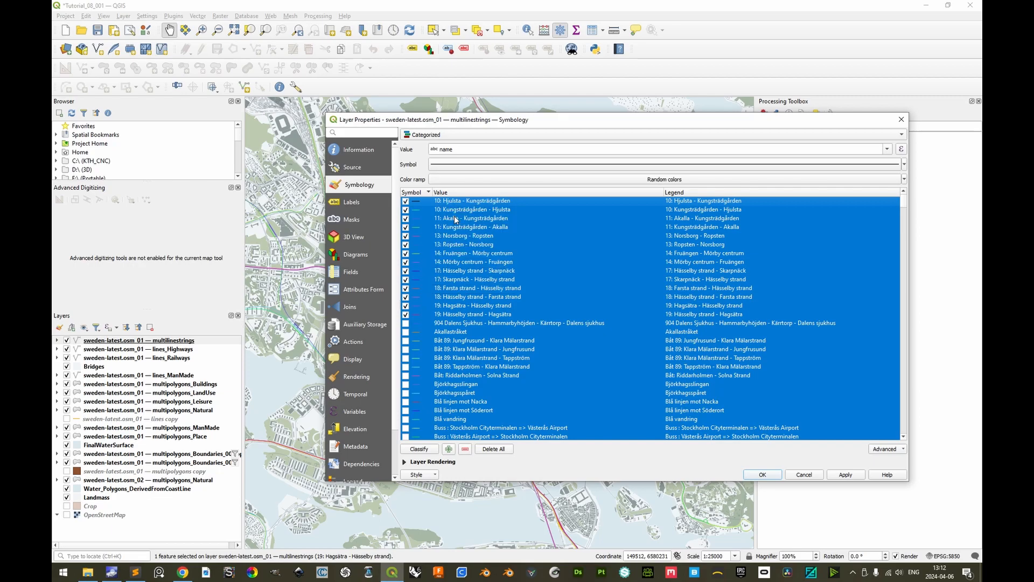
Recolor every category except 10: Hjulsta - Kungsträdgården to black (#000000) and accept the layer symbology
key(ctrl+a)
ctrl+click(429, 203)
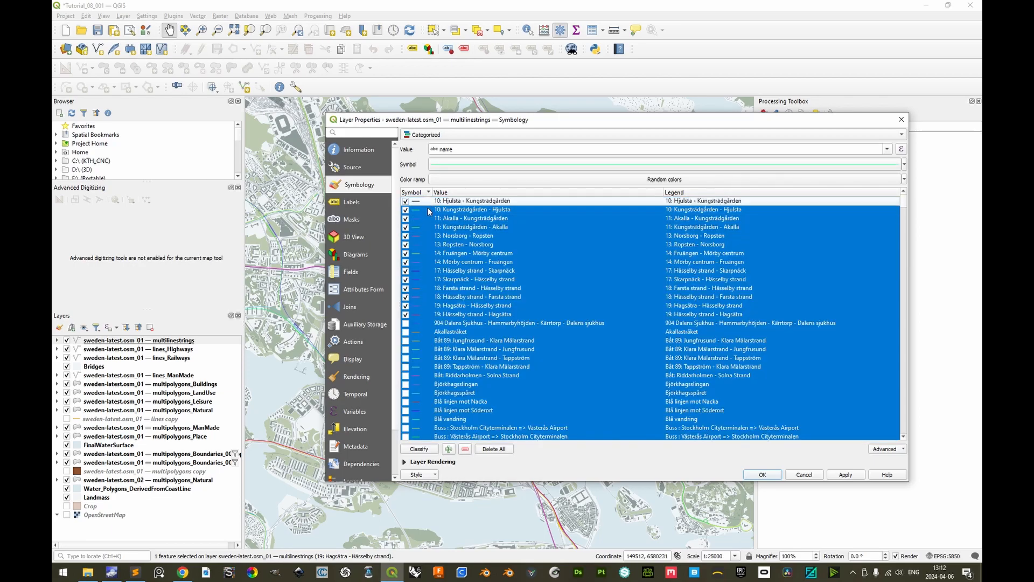
right_click(429, 207)
click(454, 235)
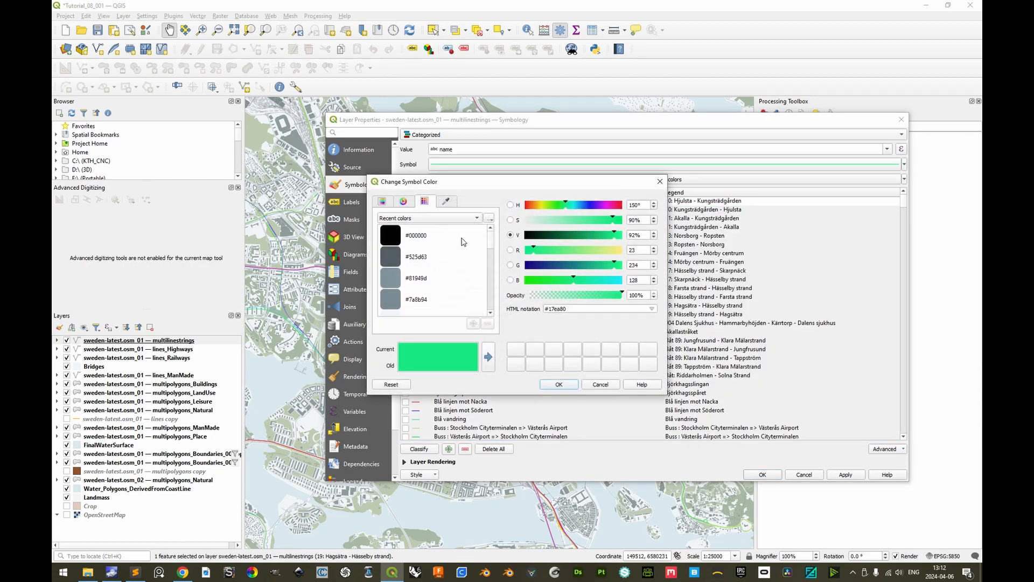
click(438, 236)
click(561, 384)
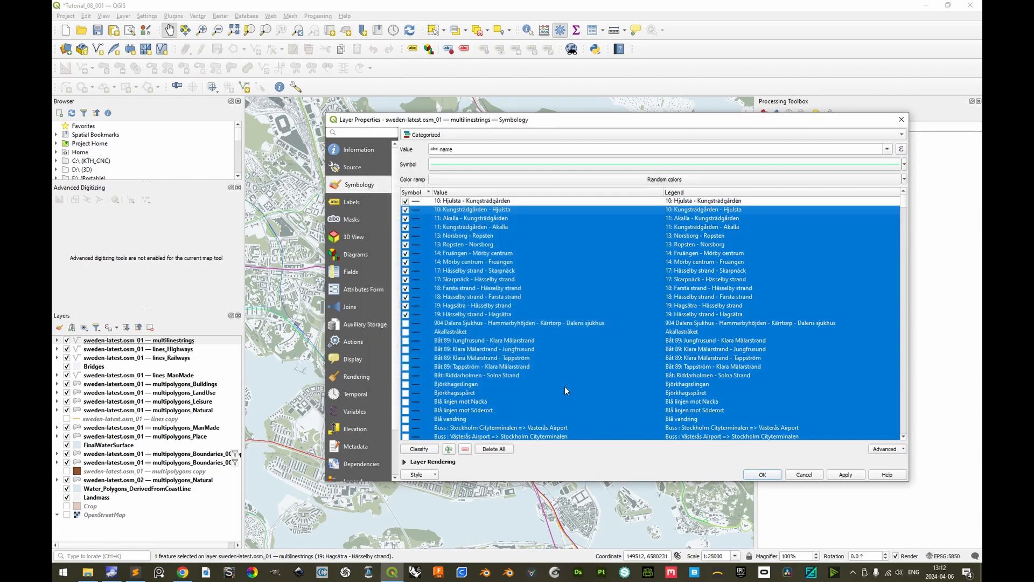
click(761, 474)
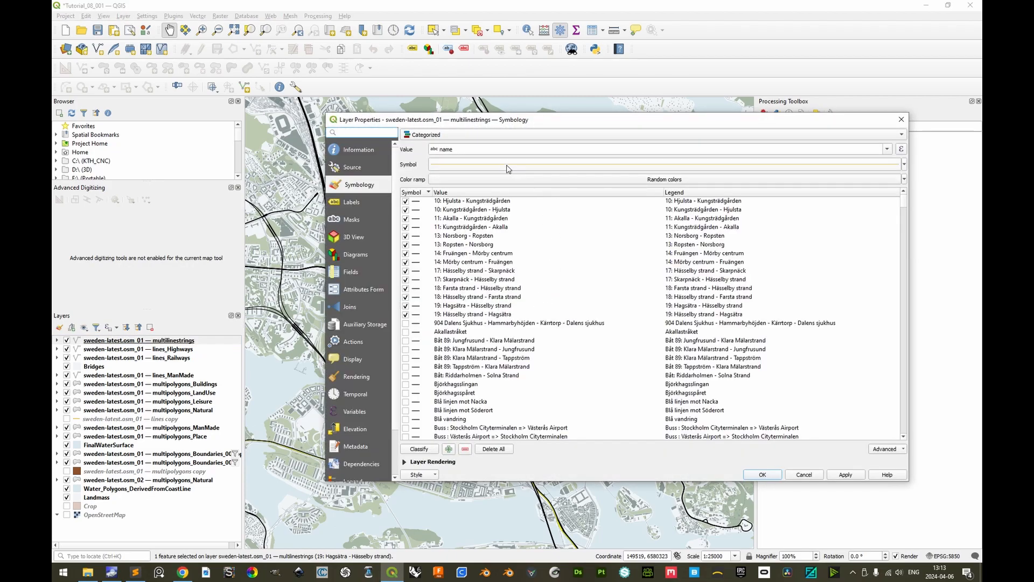
Set the multilinestrings layer's overall line symbol color to black (#000000) and accept the layer properties
click(498, 168)
click(745, 244)
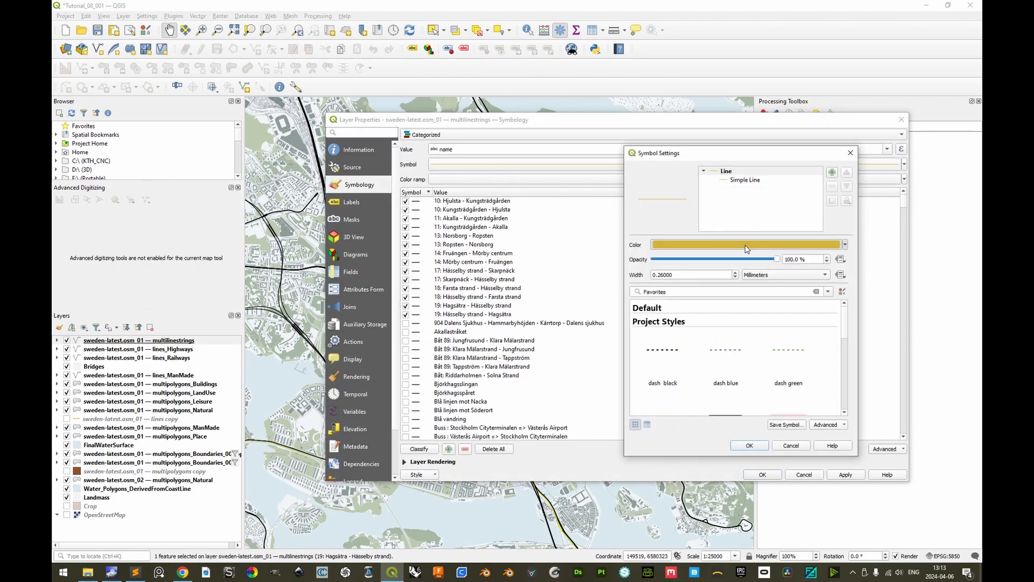
click(428, 240)
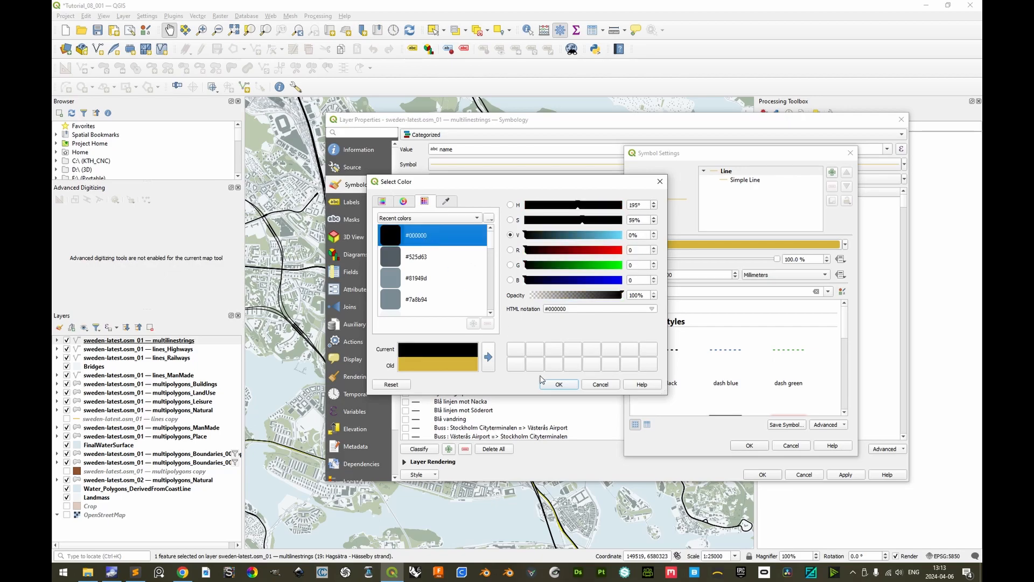
click(559, 384)
click(749, 445)
click(762, 474)
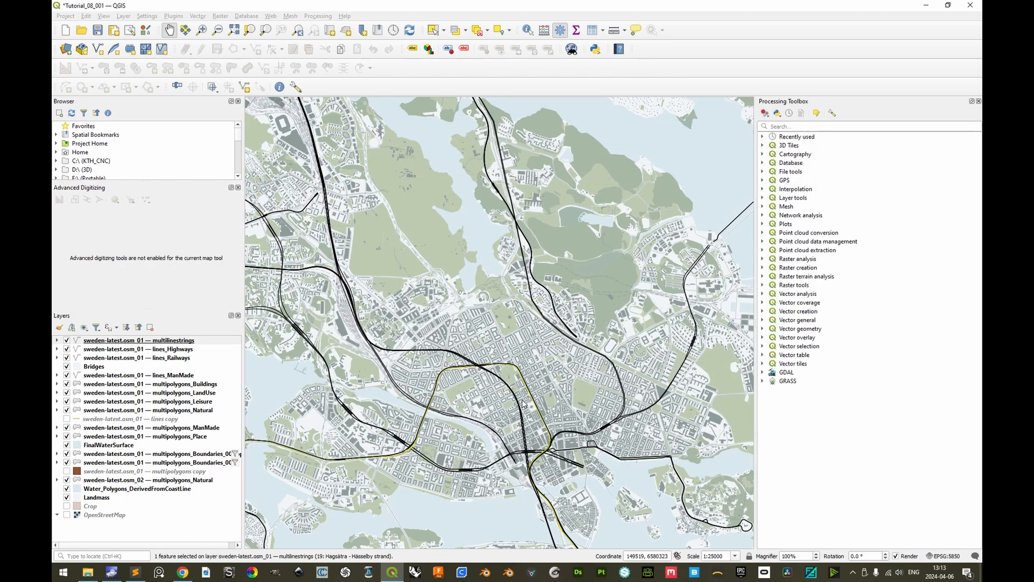
Expand the multilinestrings categories and identify the route features along the yellow line on the map
double_click(86, 344)
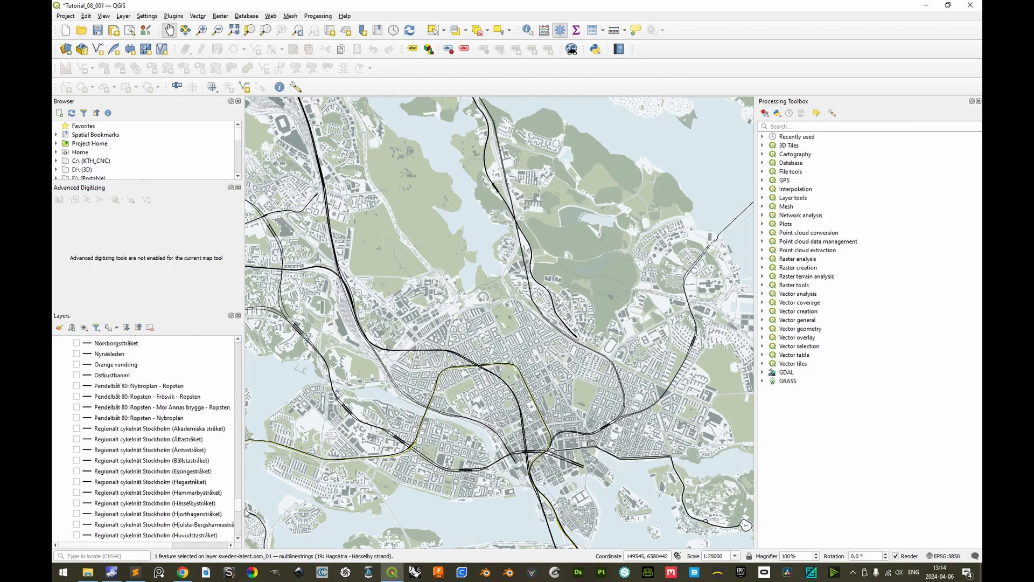
scroll(136, 384, up, 10)
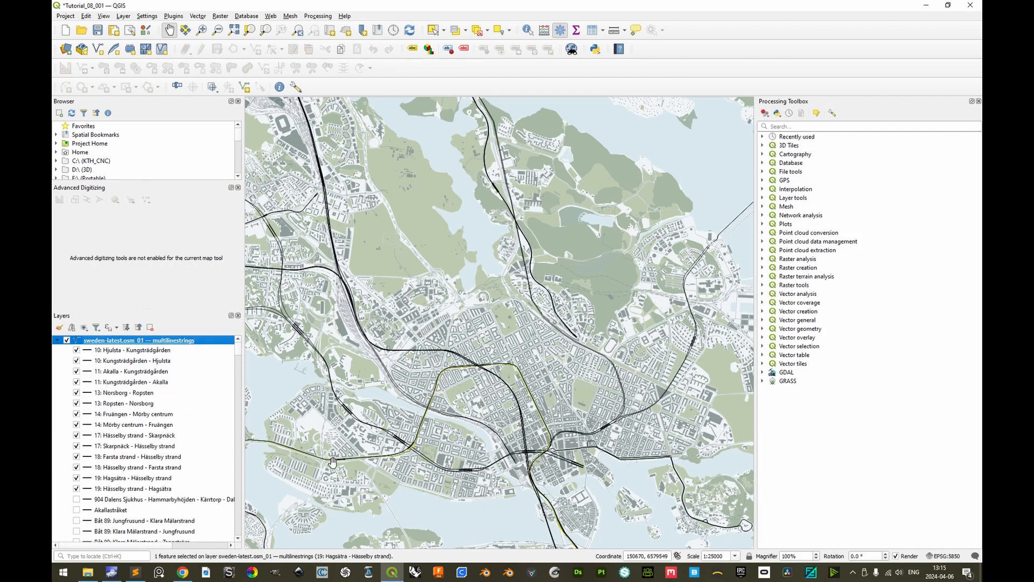
click(466, 411)
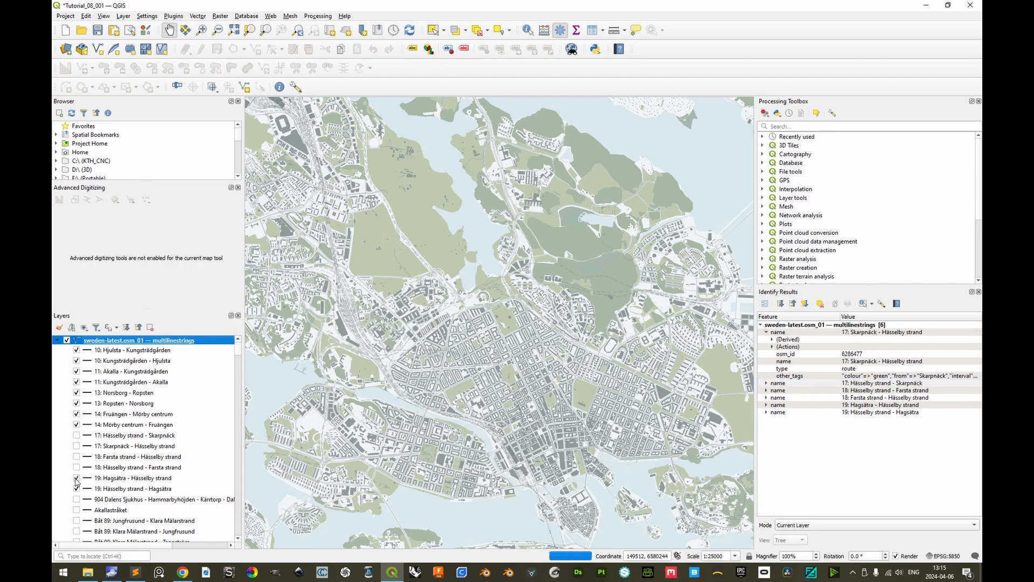
Open the simple line settings of the 19: Hagsätra - Hässelby strand symbol and toggle that category's visibility
double_click(86, 478)
click(745, 180)
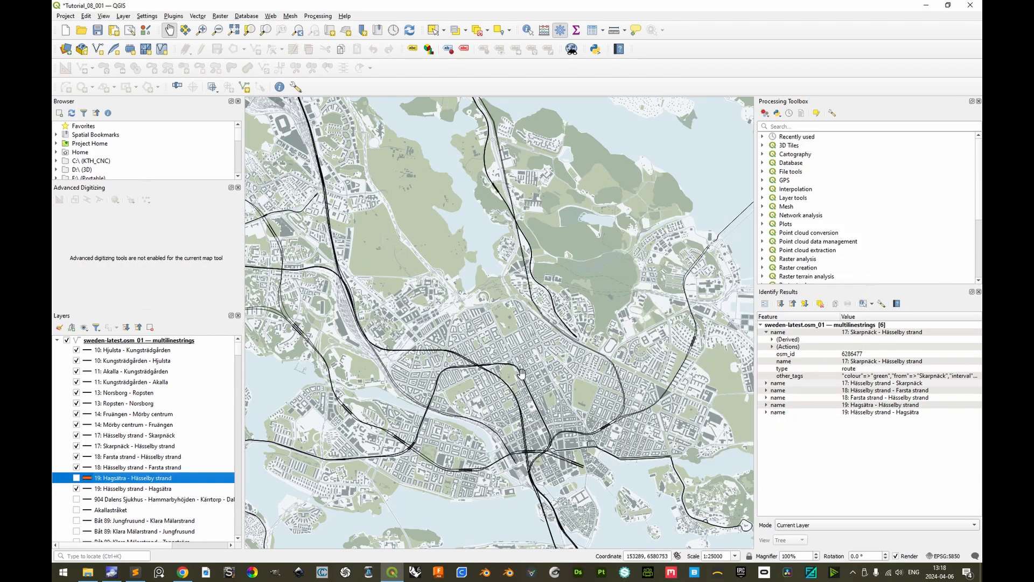
click(76, 478)
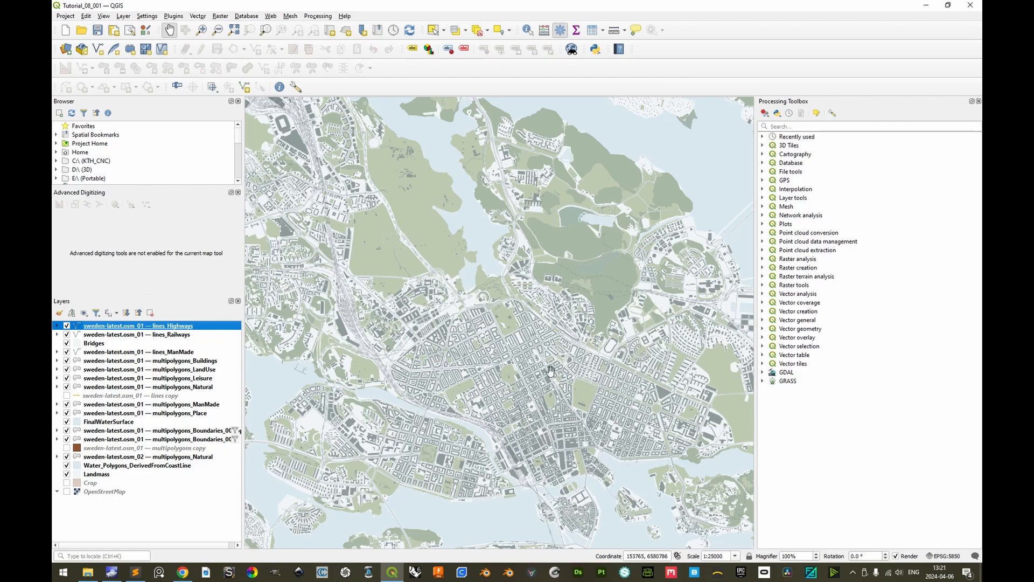
Classify the multilinestrings layer by name and recolor all of its categories to black
key(alt+Tab)
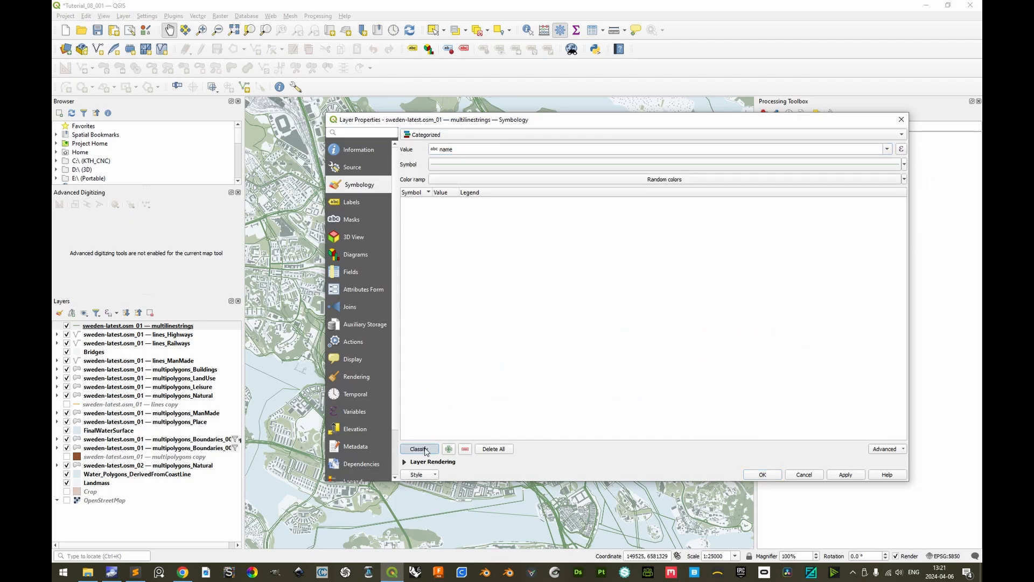
right_click(427, 204)
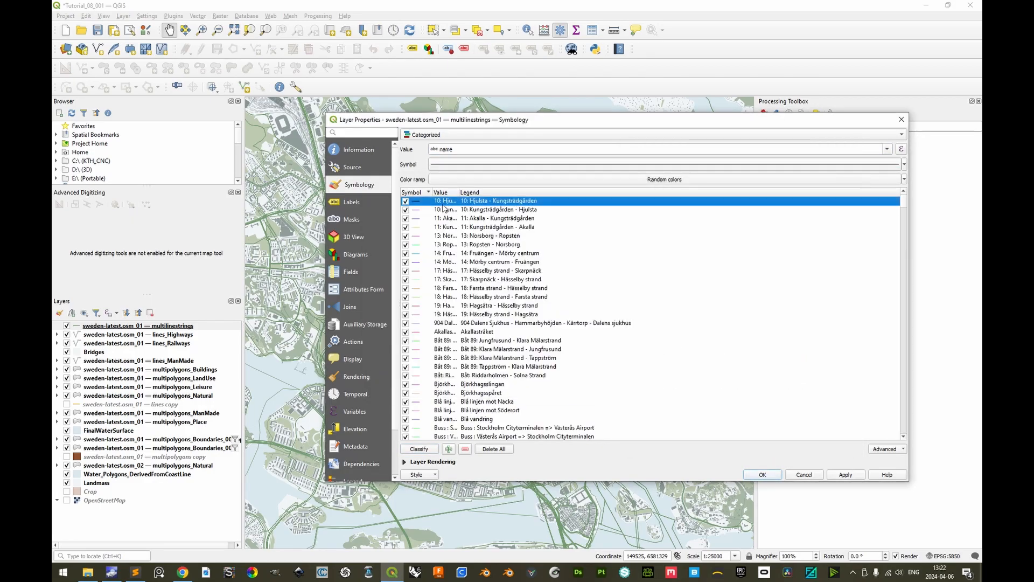
key(ctrl+a)
right_click(443, 208)
click(459, 228)
key(Return)
Enable only the rail transit categories of multilinestrings, including metro lines 10–19, Lokalbana, Nockebybanan and Tvärbanan, and save the project
click(124, 441)
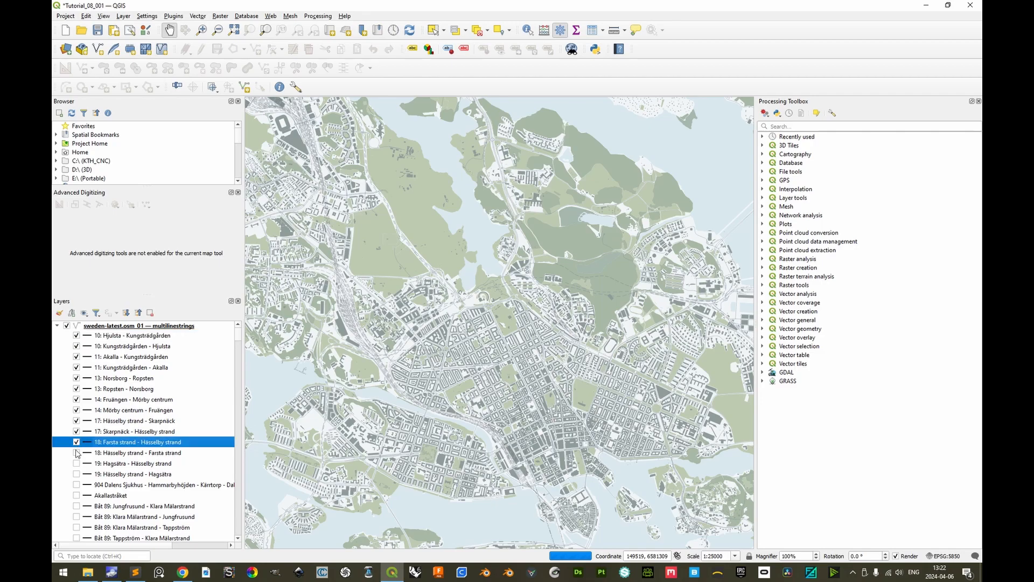
scroll(134, 447, down, 15)
scroll(135, 452, down, 20)
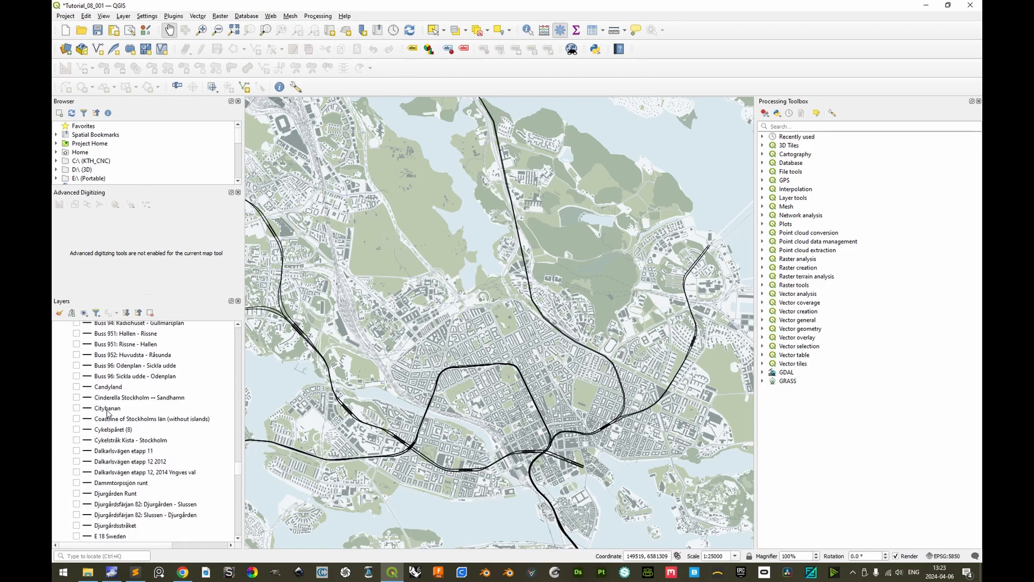
scroll(140, 453, down, 20)
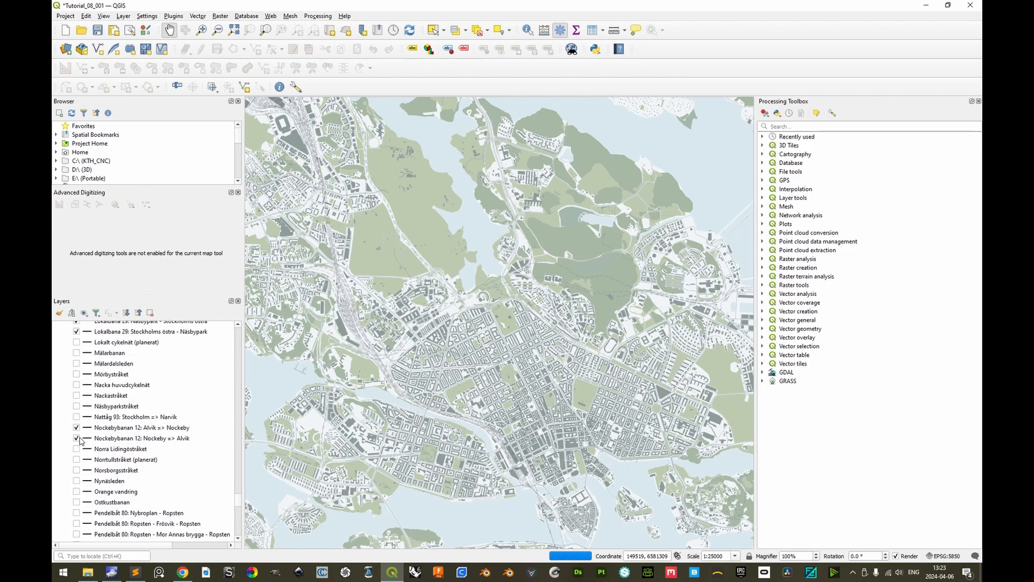
click(76, 437)
scroll(119, 467, down, 12)
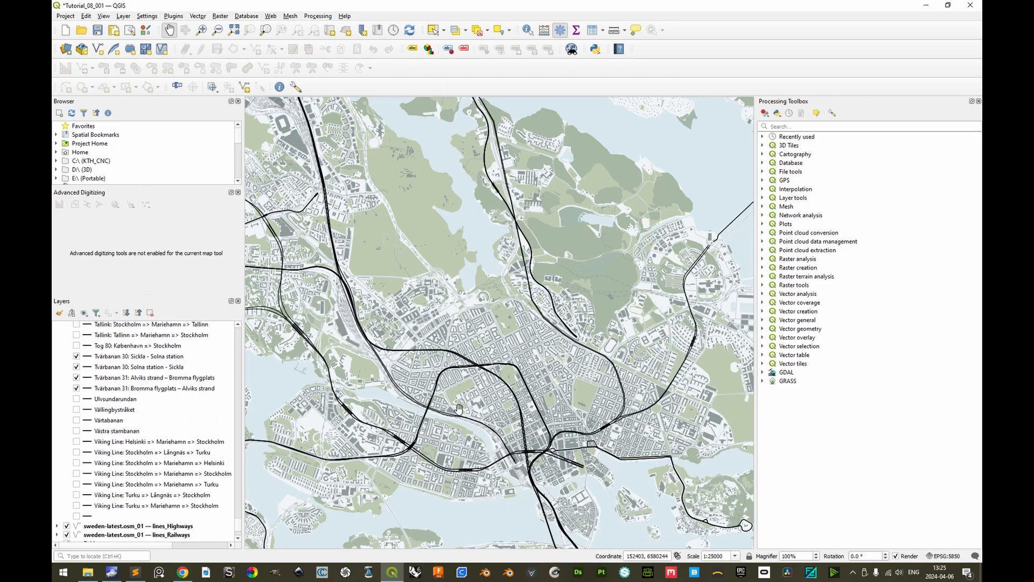
key(ctrl+s)
scroll(92, 332, up, 20)
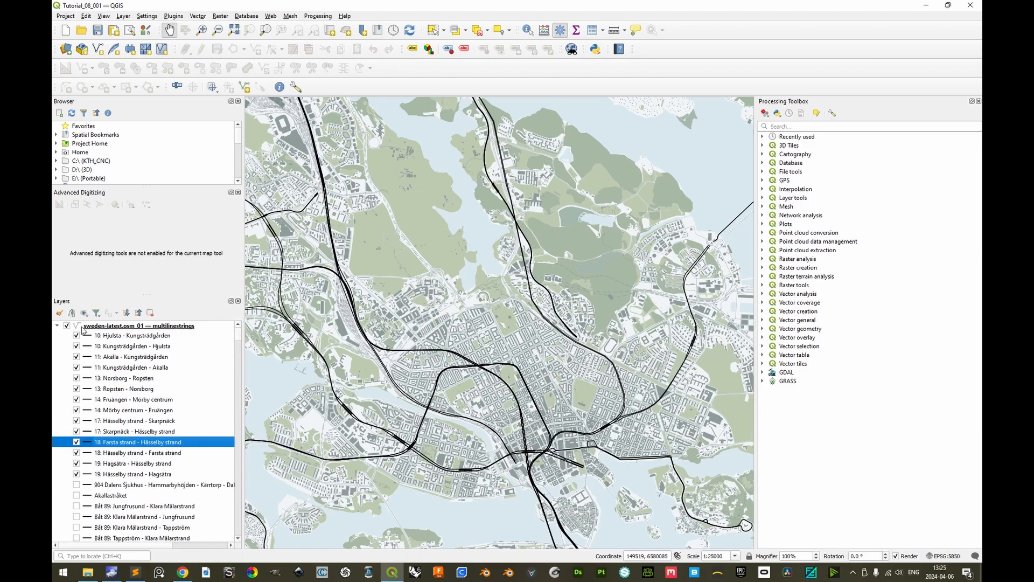
click(81, 327)
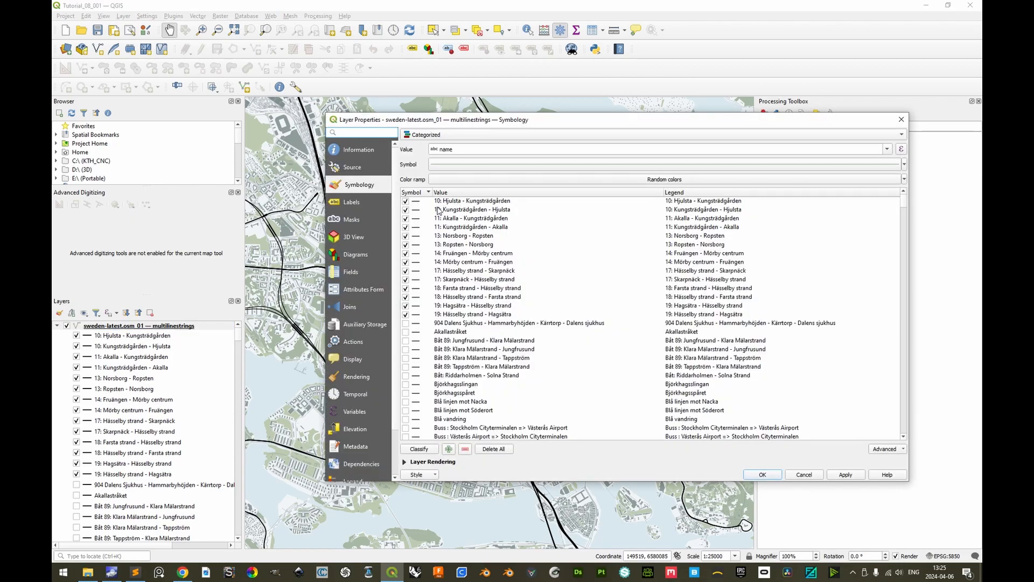
click(805, 475)
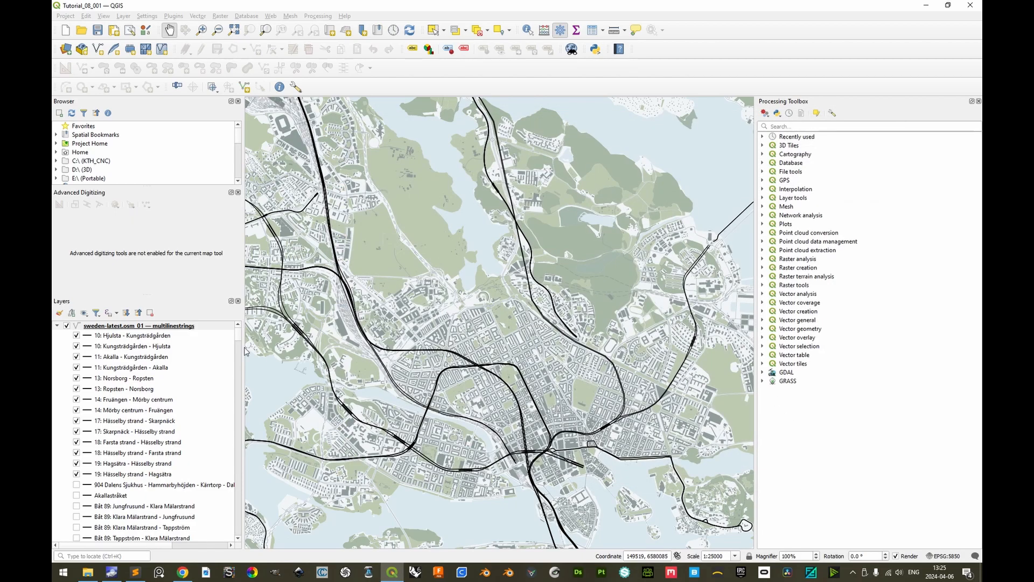
Identify the multilinestrings features on the central line ending at Kungsträdgården and on the northern line ending at Stockholms östra
click(145, 327)
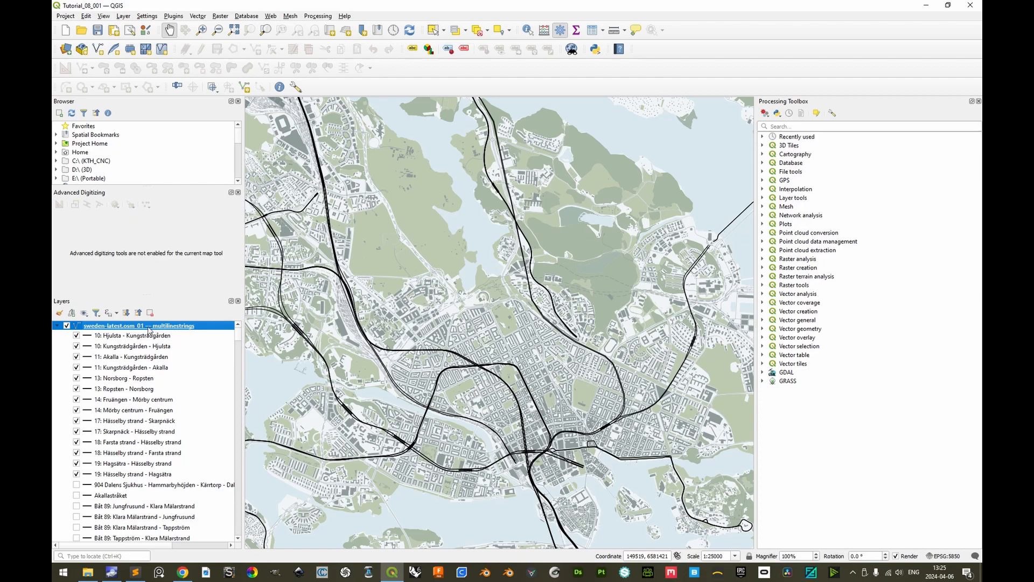
click(527, 31)
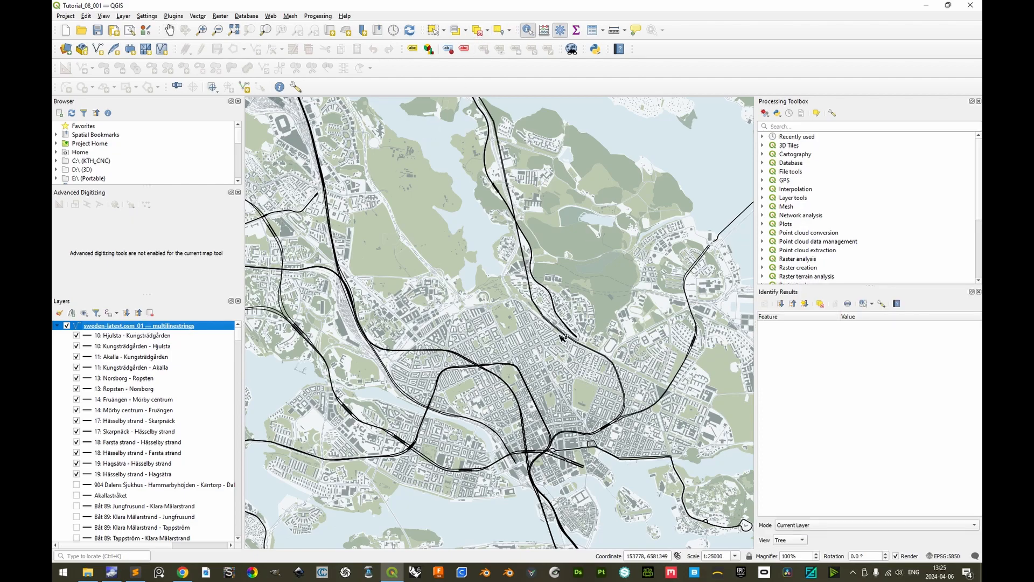
click(580, 464)
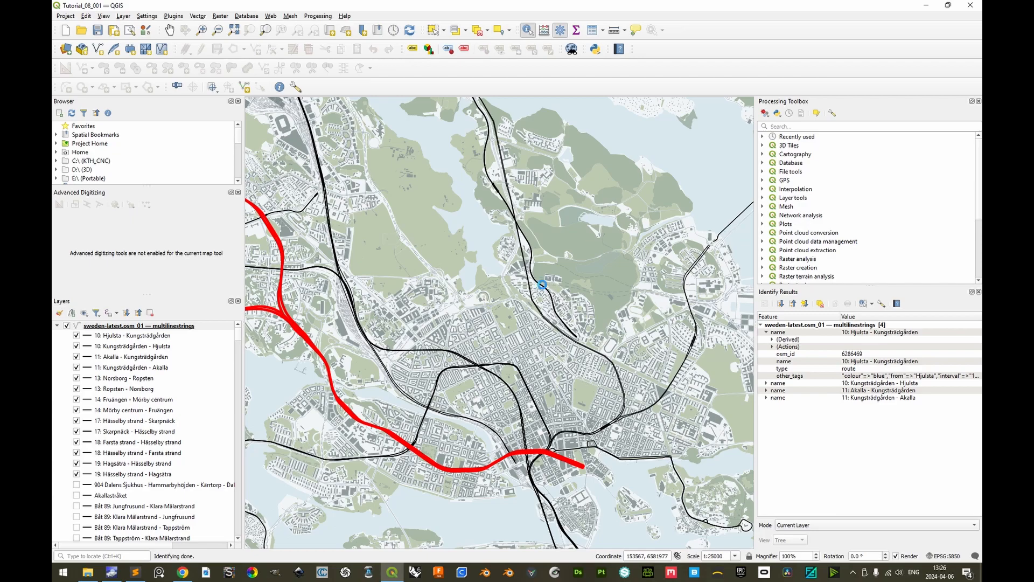
click(545, 286)
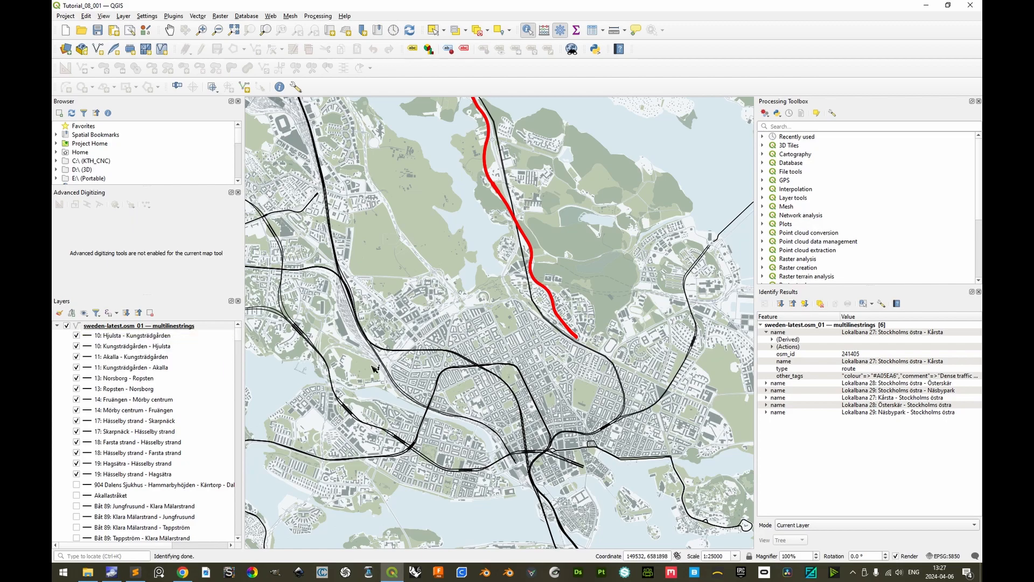
Open the multilinestrings layer's symbology properties and move the dialog aside over the map
double_click(85, 326)
right_click(446, 210)
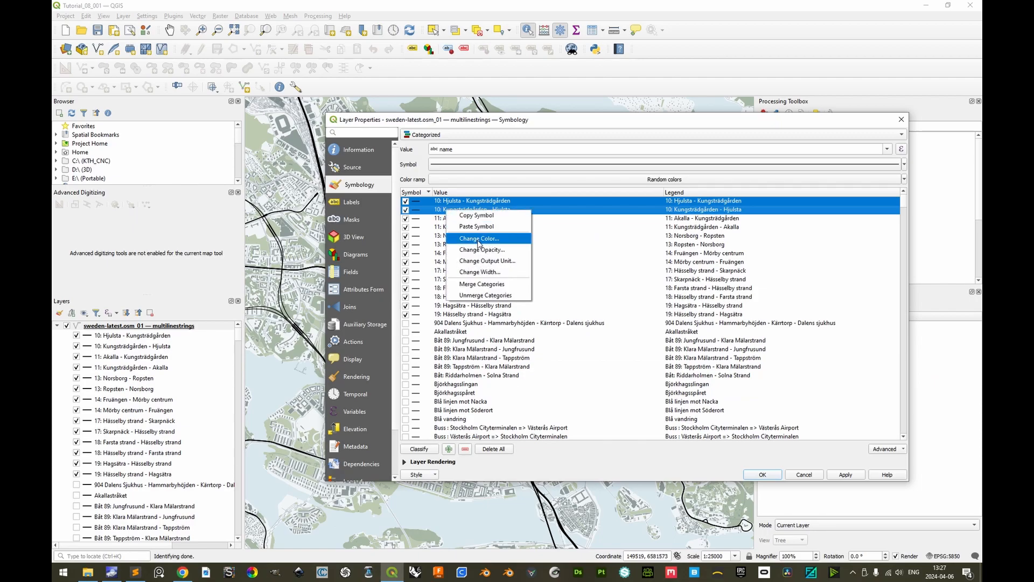
click(585, 219)
drag(779, 120, 657, 113)
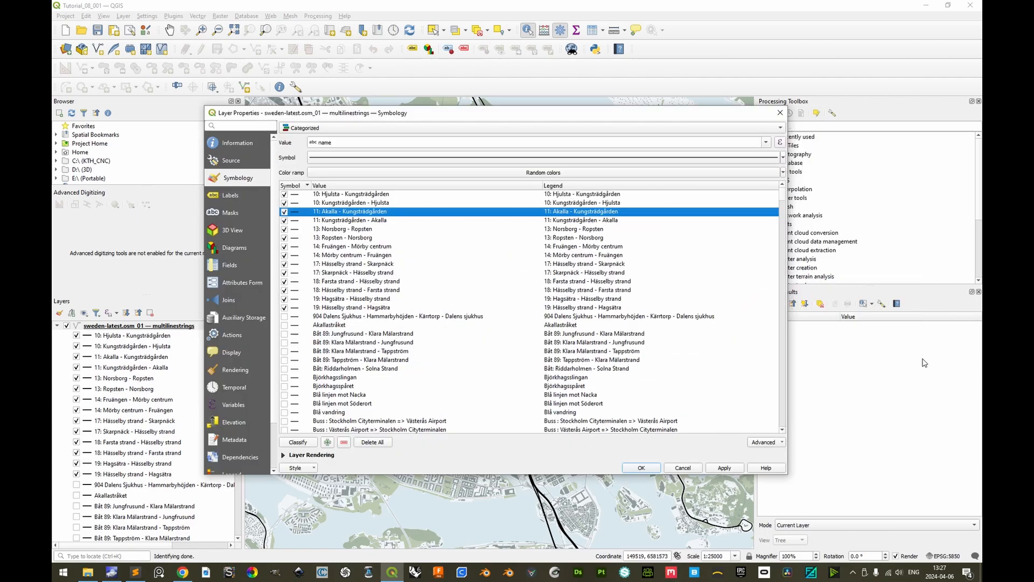
drag(498, 114, 531, 116)
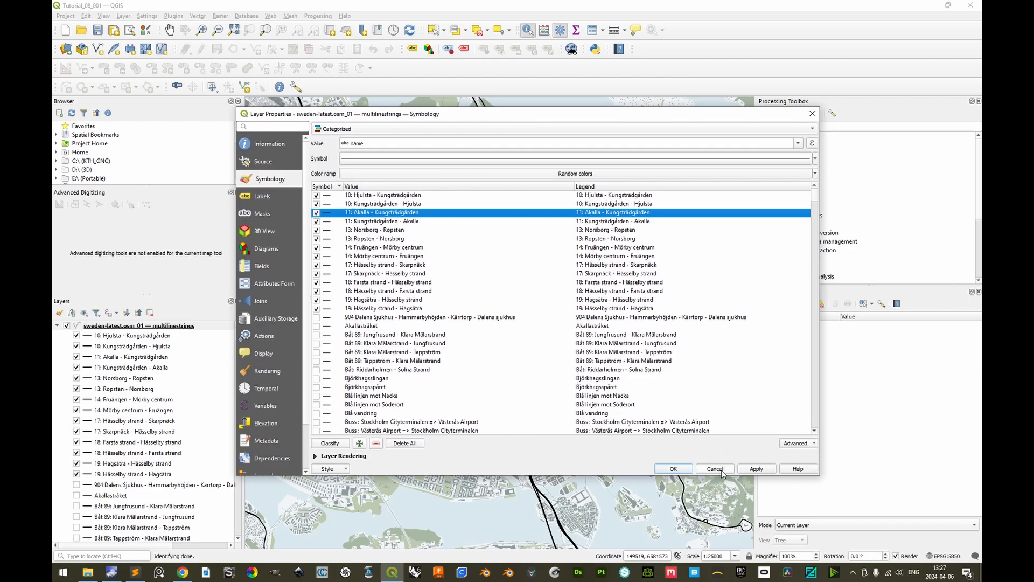
drag(427, 121, 379, 118)
Switch to the Stockholm rail network map in Chrome, sample the green Hässelby strand line with Eye Dropper and copy its hex code #45b259
key(alt+Tab)
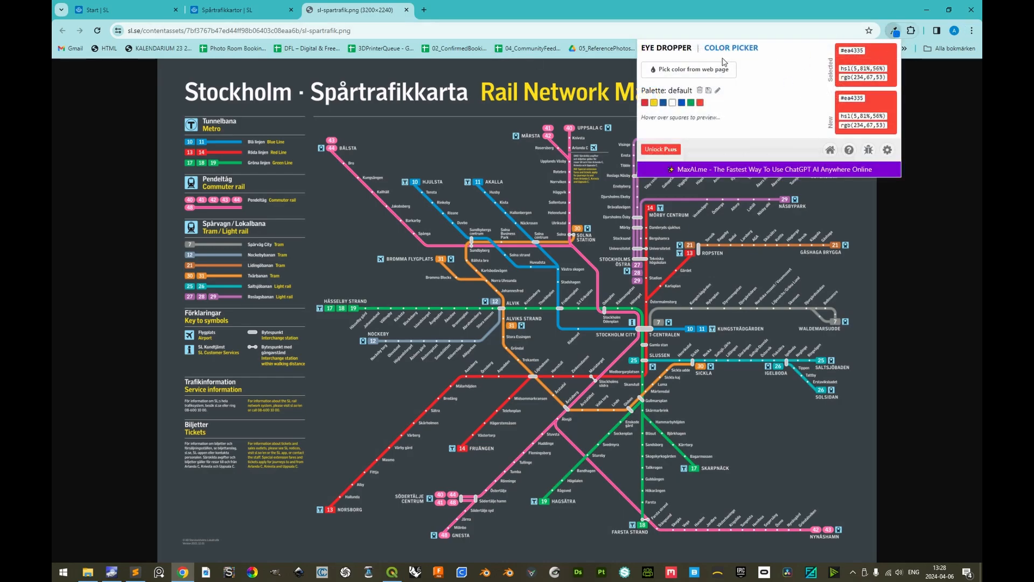
click(887, 150)
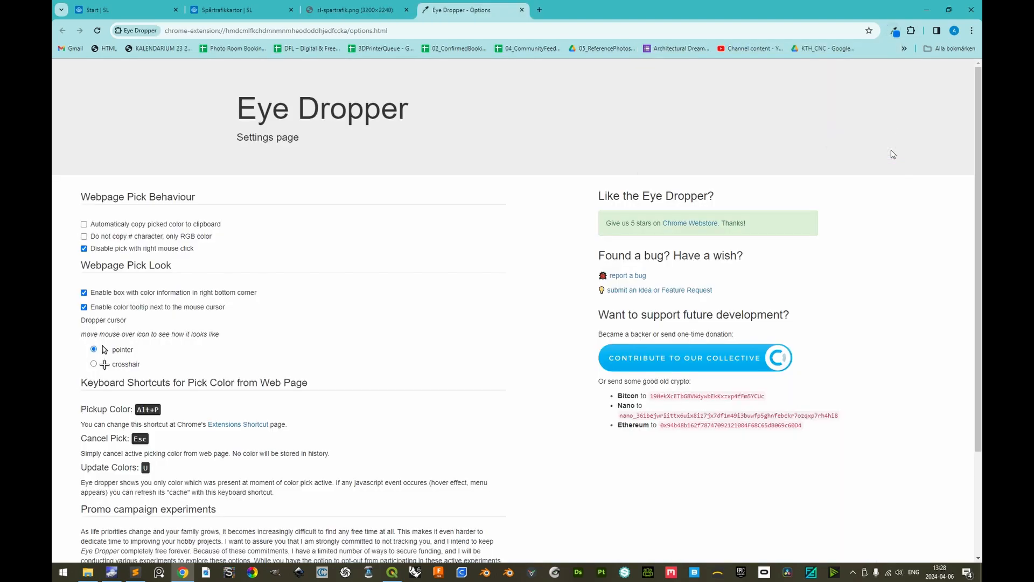
click(521, 10)
click(894, 30)
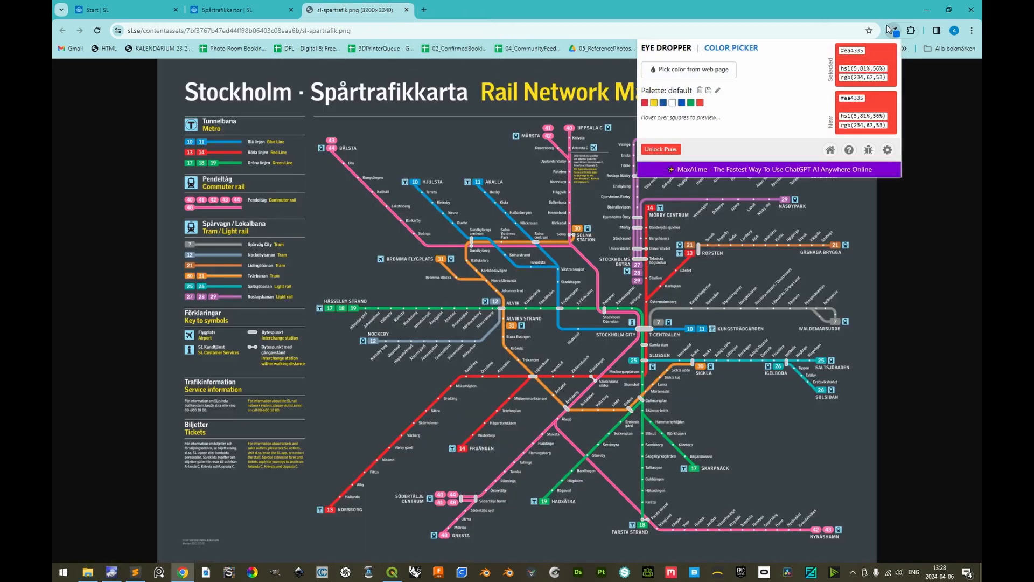
click(666, 69)
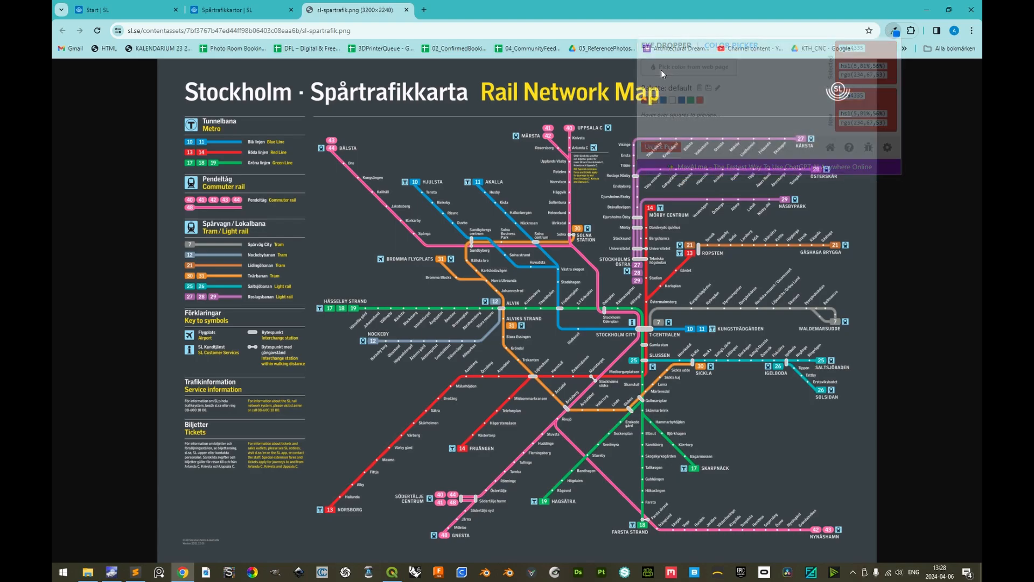
click(357, 311)
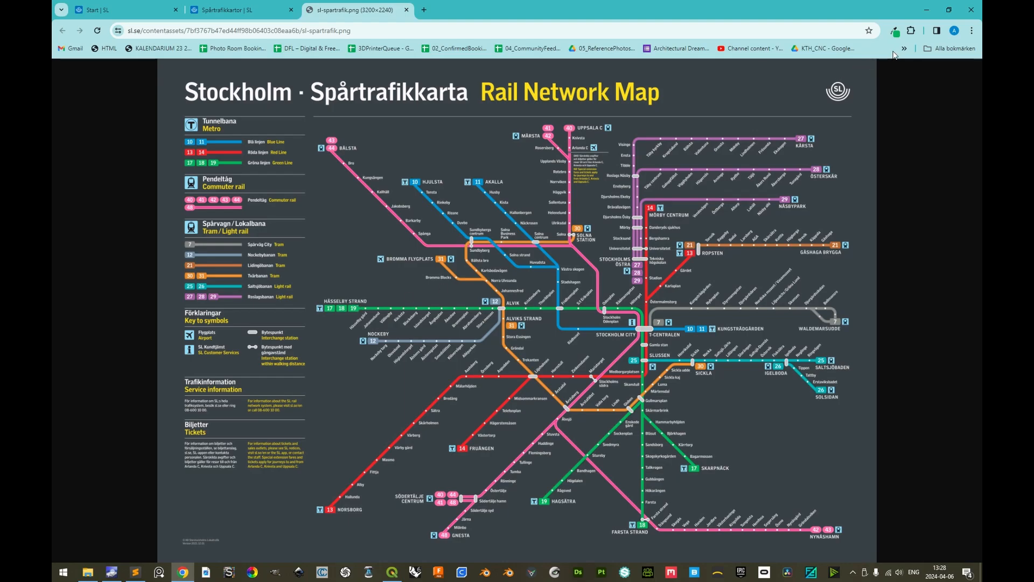
click(894, 30)
drag(863, 50, 847, 50)
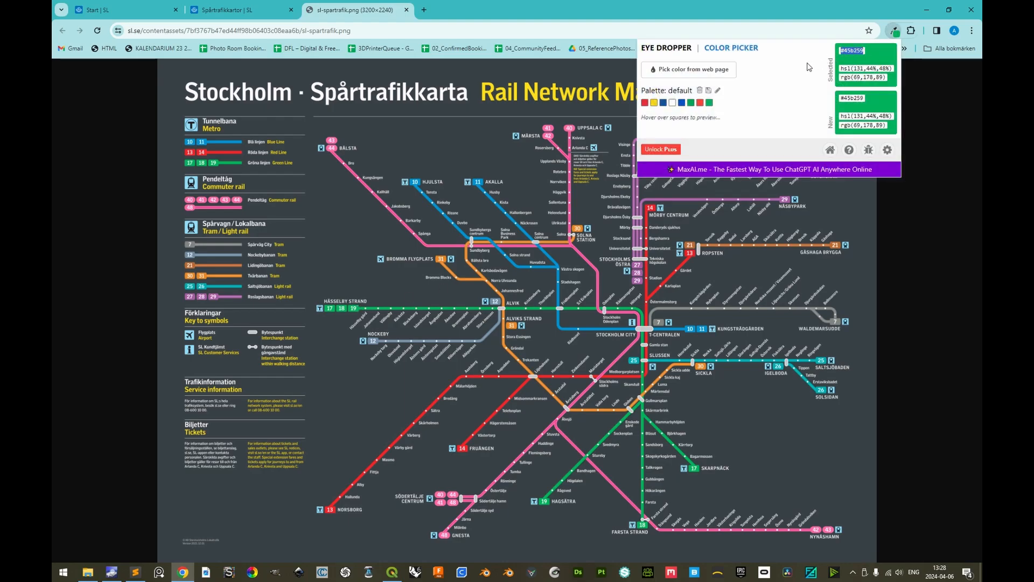
Back in QGIS, recolor all line 17, 18 and 19 categories to #45b259, accept the symbology and save the project
key(alt+Tab)
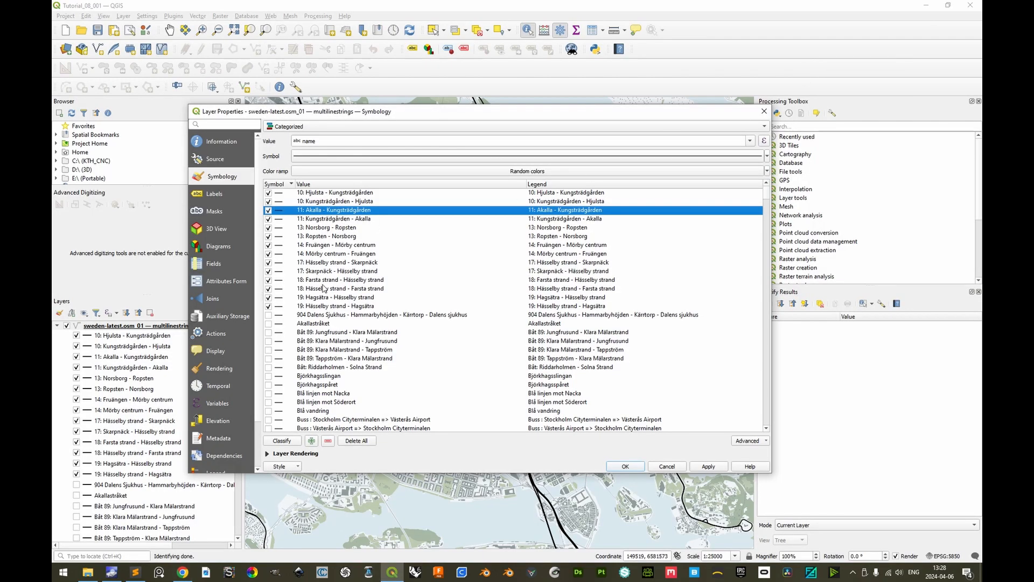
click(315, 263)
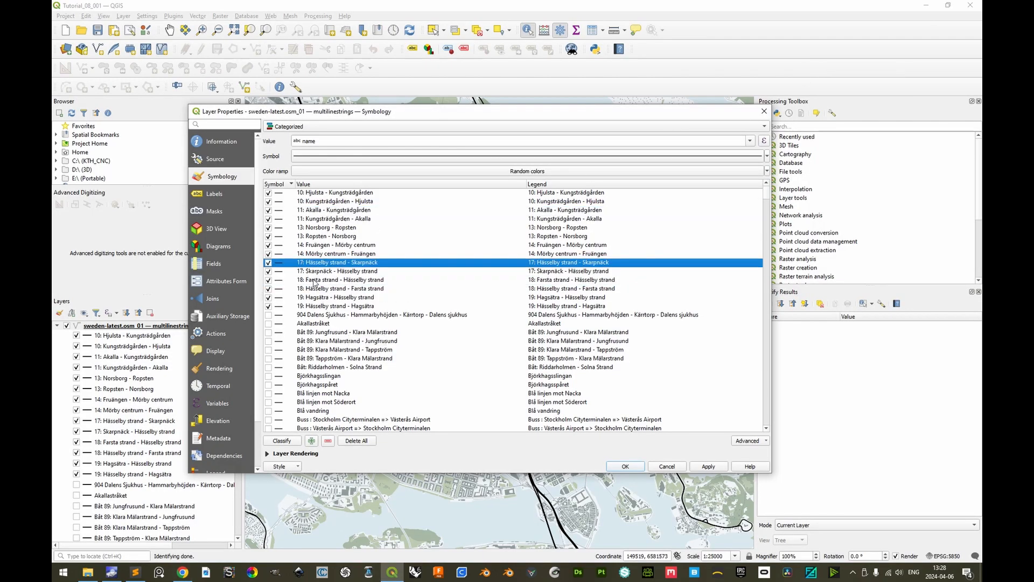
shift+click(314, 306)
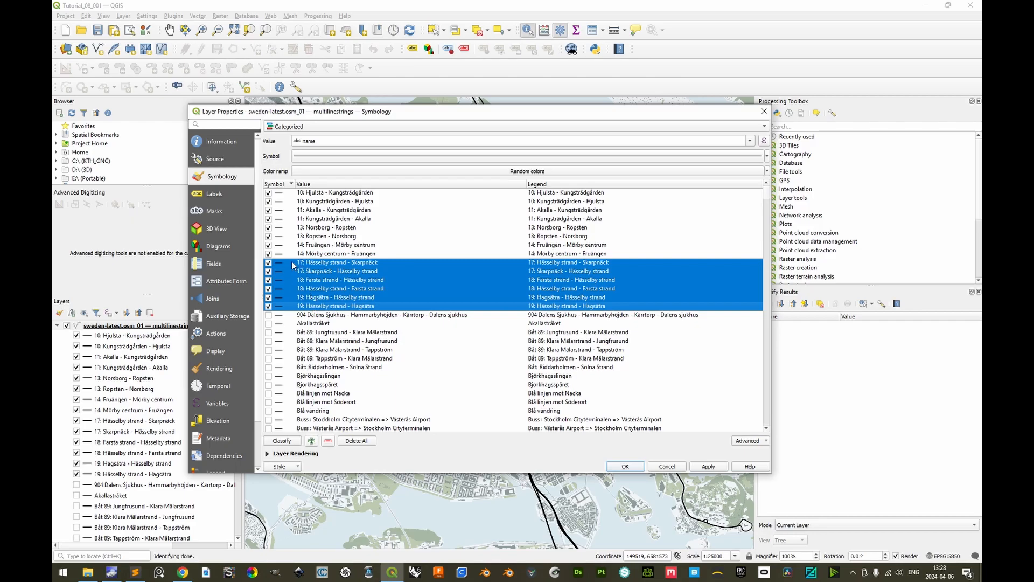
right_click(293, 265)
click(315, 289)
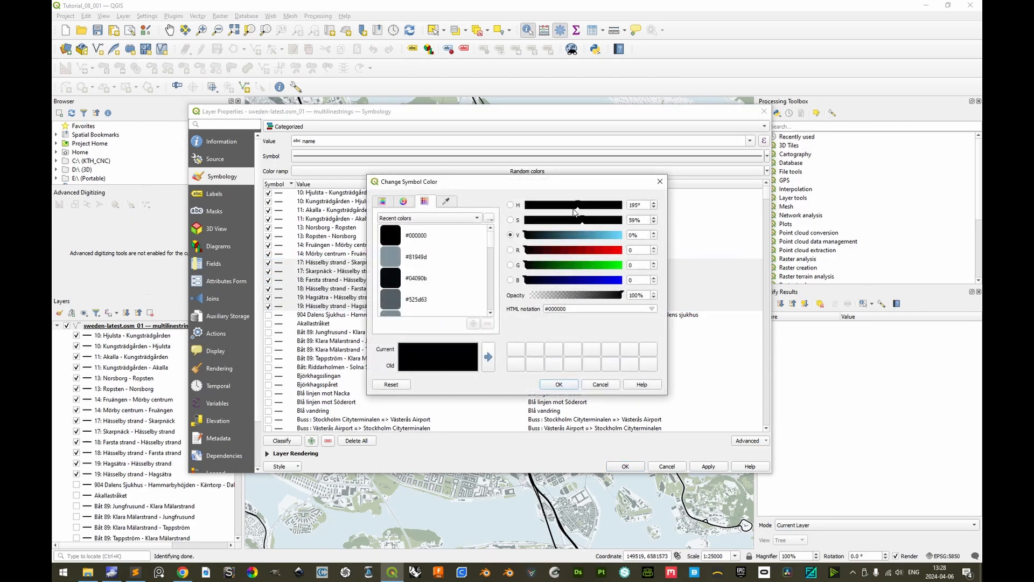
triple_click(543, 310)
text(#45b259)
click(558, 385)
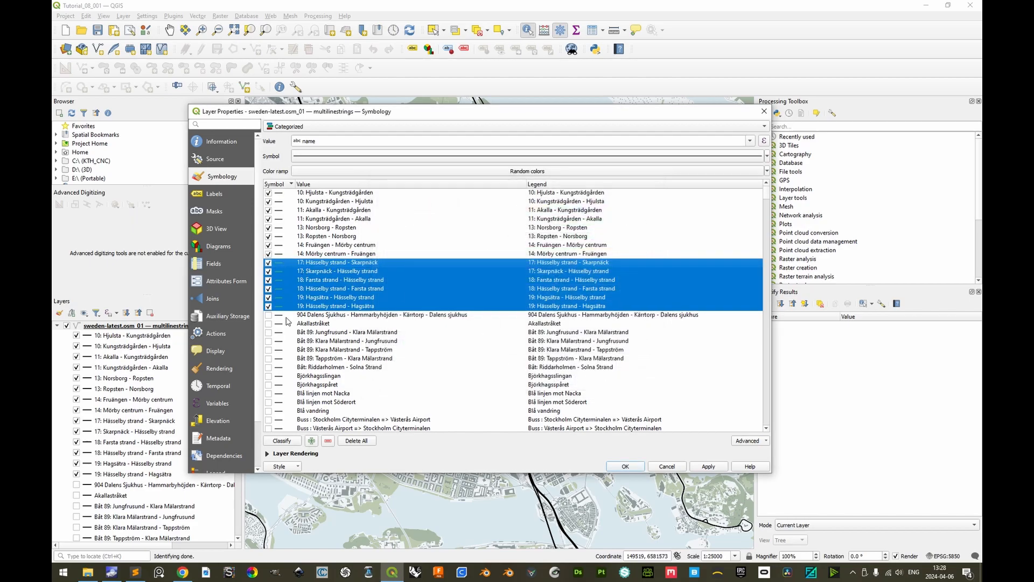
click(626, 466)
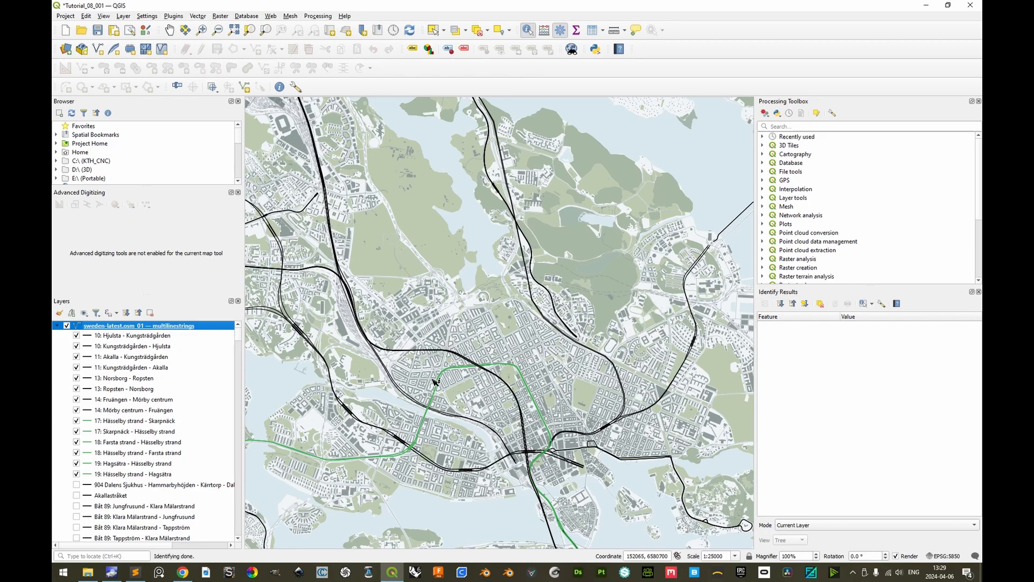
key(ctrl+s)
Recolor the four line 10 and 11 categories of multilinestrings to match the Blue Line on the Stockholm rail network map
double_click(81, 326)
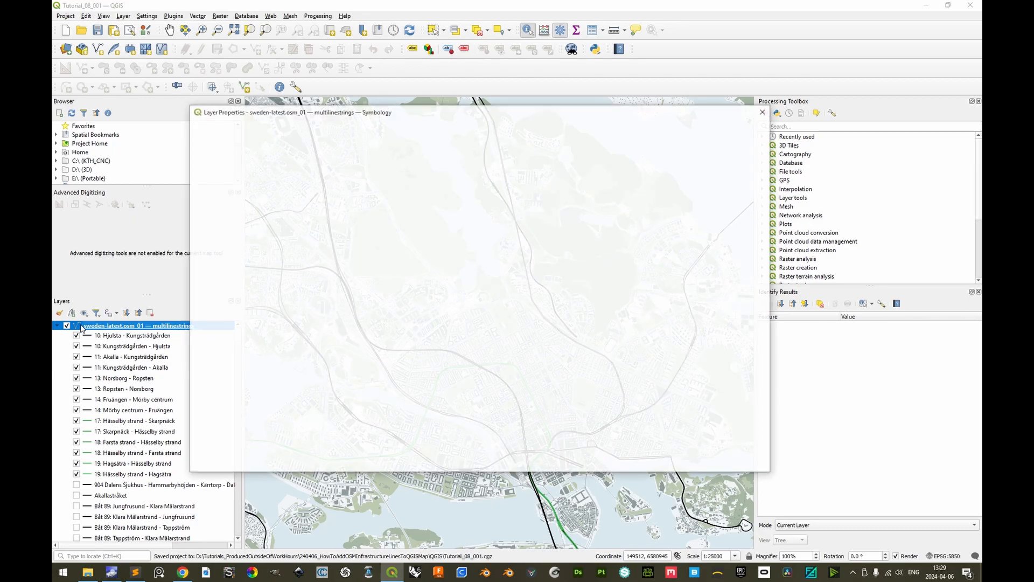
drag(332, 198, 323, 218)
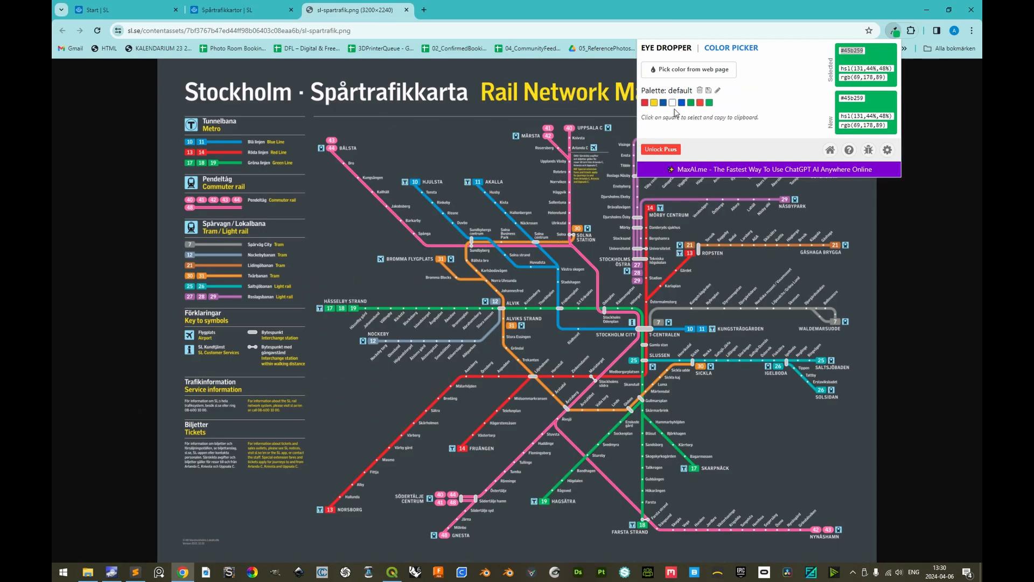
right_click(305, 218)
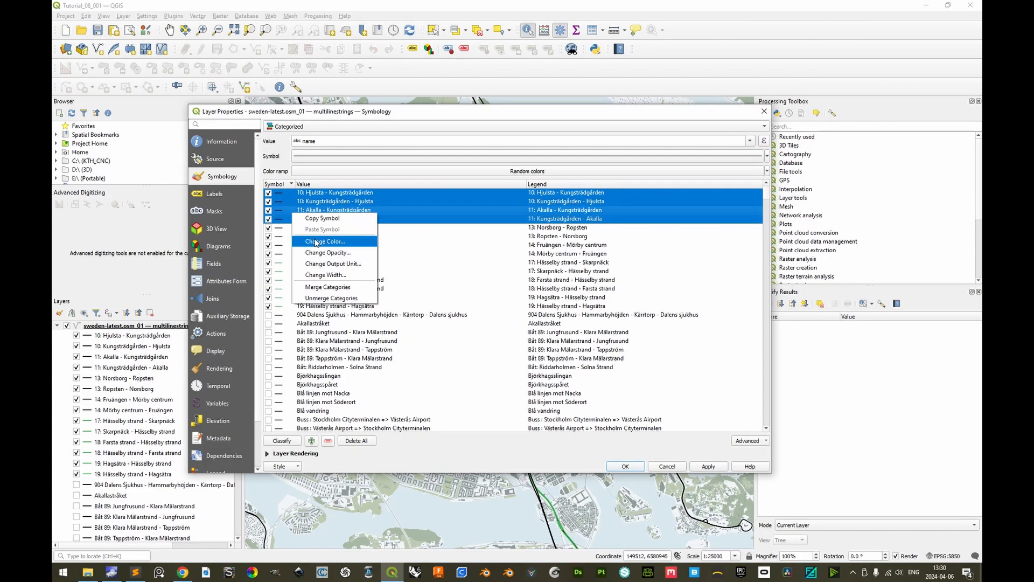
key(Escape)
drag(301, 193, 302, 218)
right_click(302, 218)
click(318, 252)
key(Return)
Recolor the line 13 and 14 categories to match the Red Line on the Stockholm rail network map
click(325, 228)
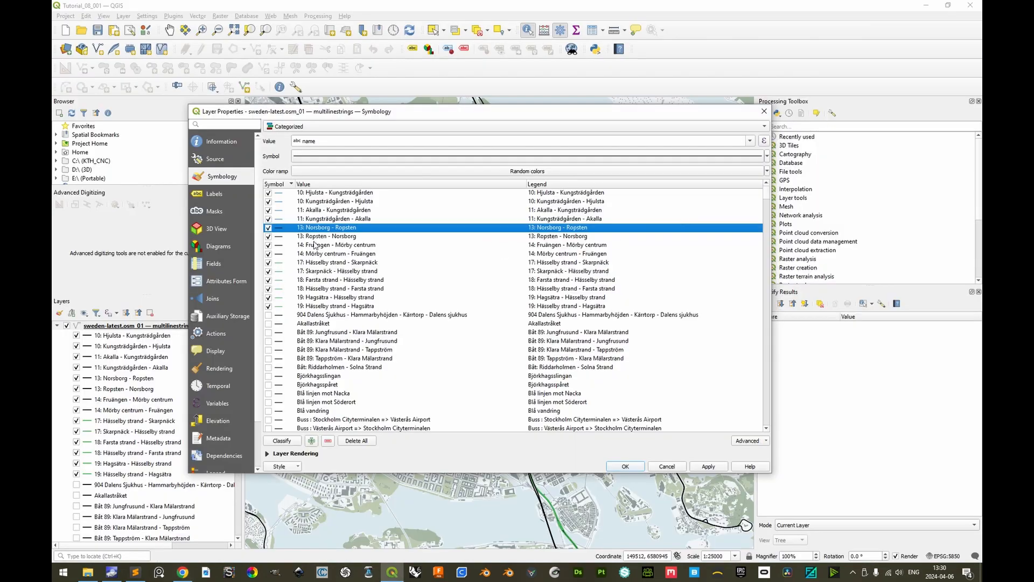
shift+click(315, 245)
right_click(315, 245)
click(331, 279)
key(Return)
Select the two Lidingöbanan 21 categories for recoloring and sample their line colour with Eye Dropper on the rail network map in Chrome
scroll(387, 323, down, 15)
scroll(388, 323, down, 20)
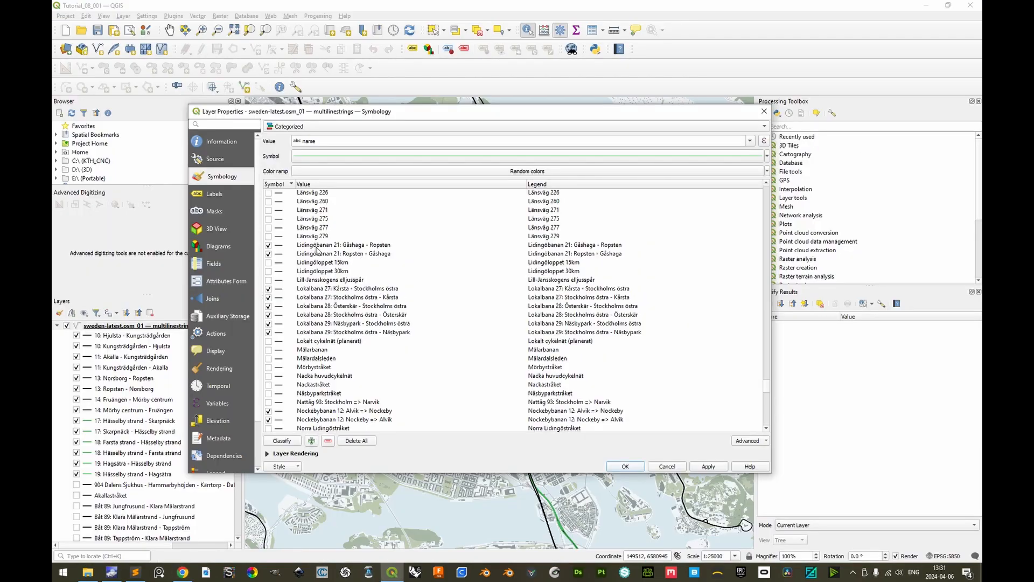
click(315, 245)
shift+click(315, 253)
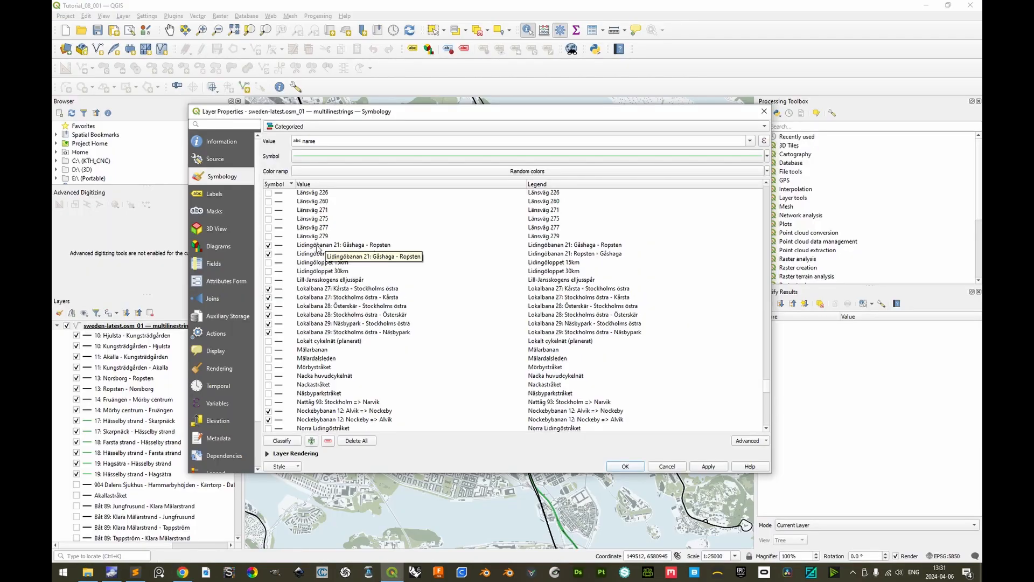
right_click(307, 253)
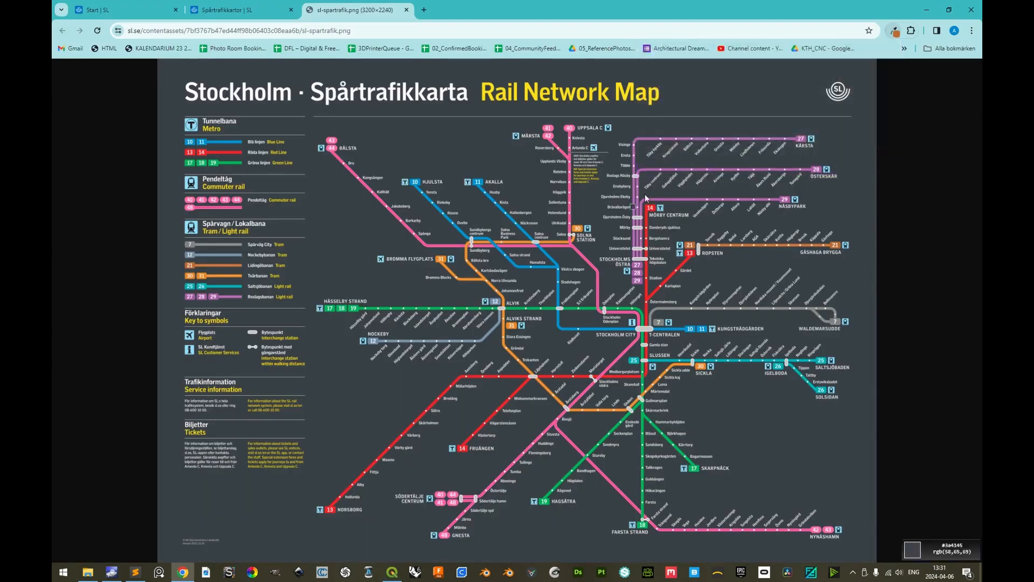
click(893, 31)
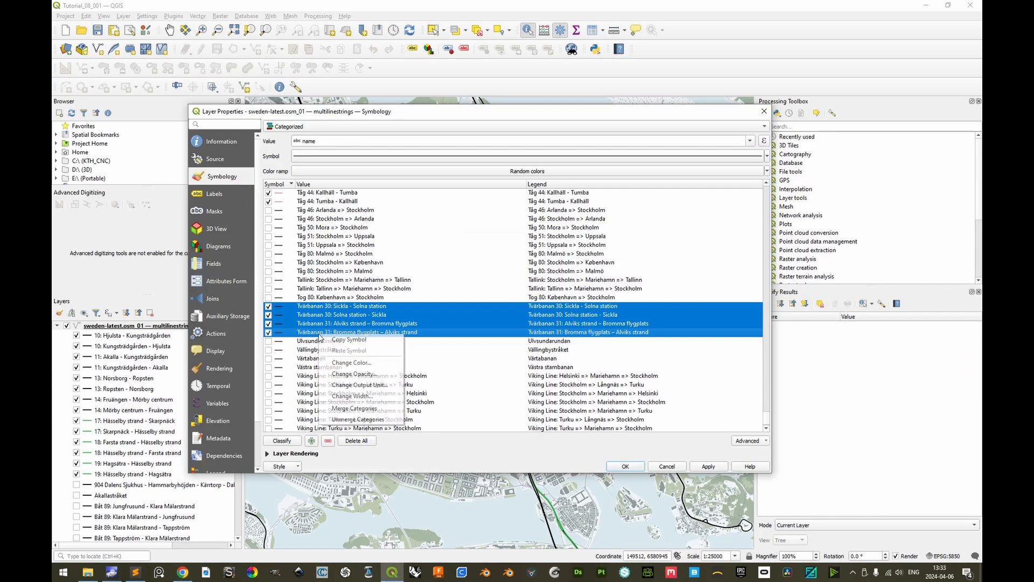
Back in QGIS, accept the recolored multilinestrings symbology and collapse that layer's legend
click(627, 467)
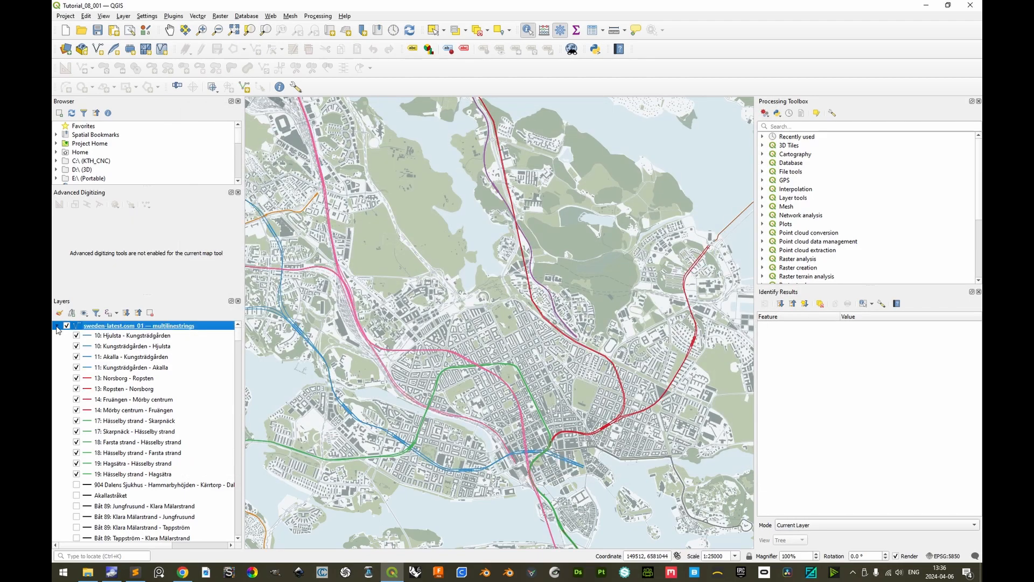
click(56, 326)
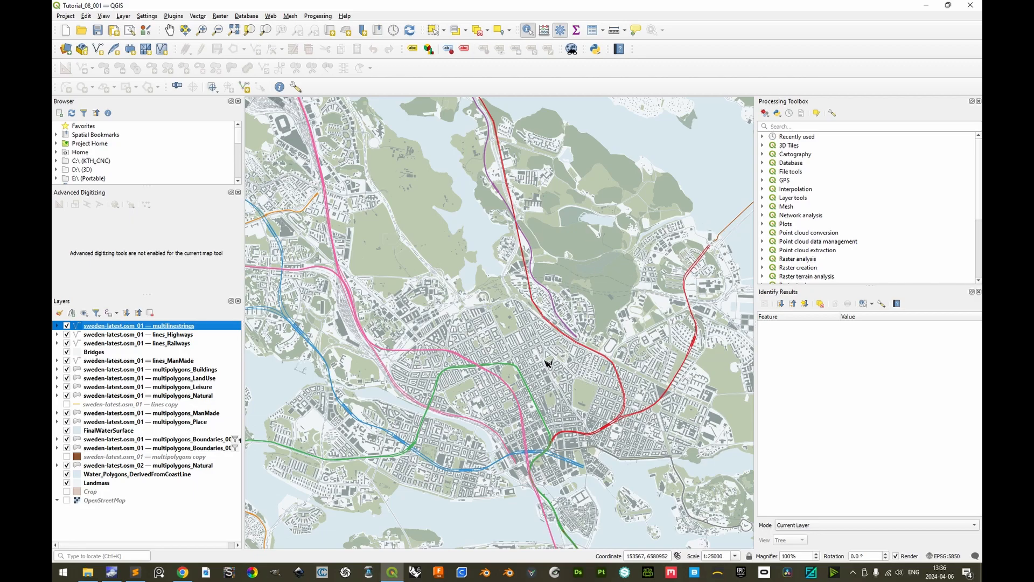
Add only the points layer of the sweden-latest.osm_01 PBF from the Geofabrik_01 folder to the project
key(alt+Tab)
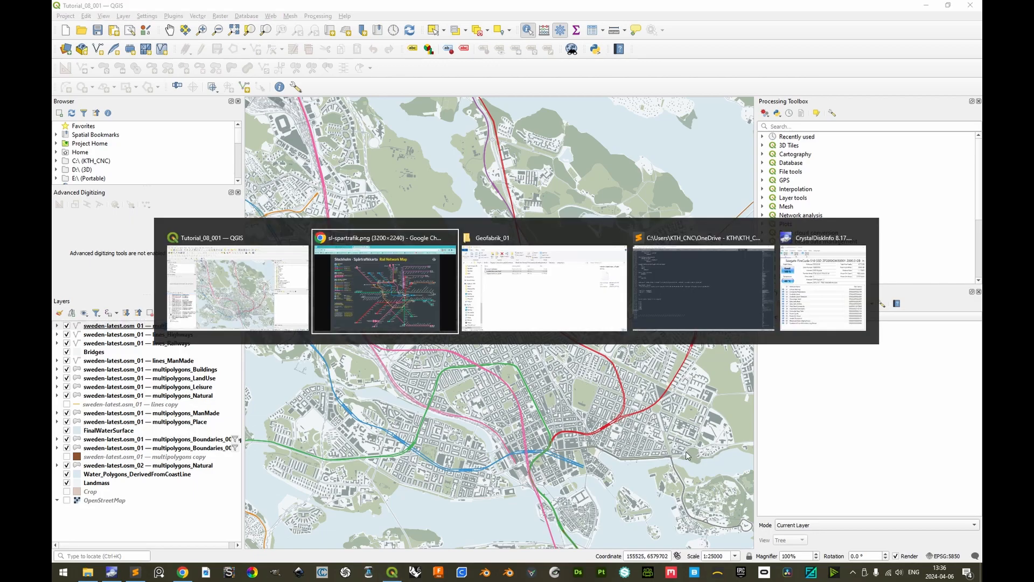
drag(454, 204, 151, 512)
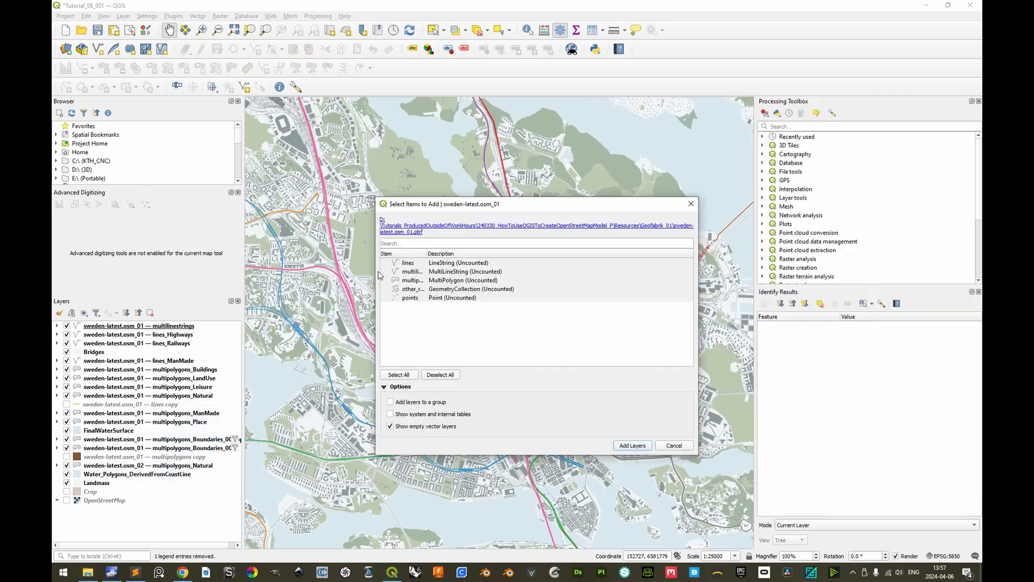
click(452, 299)
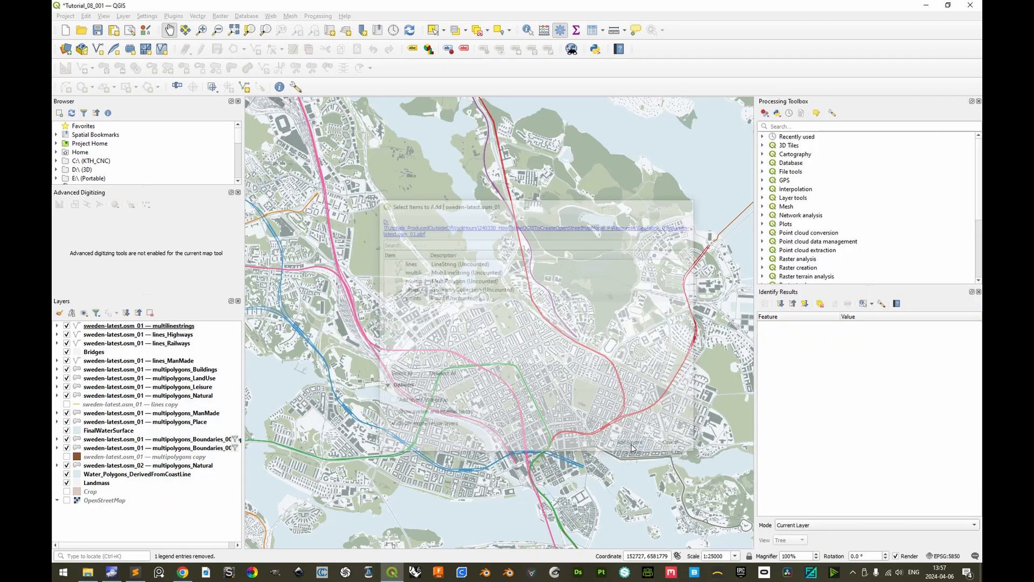
click(632, 446)
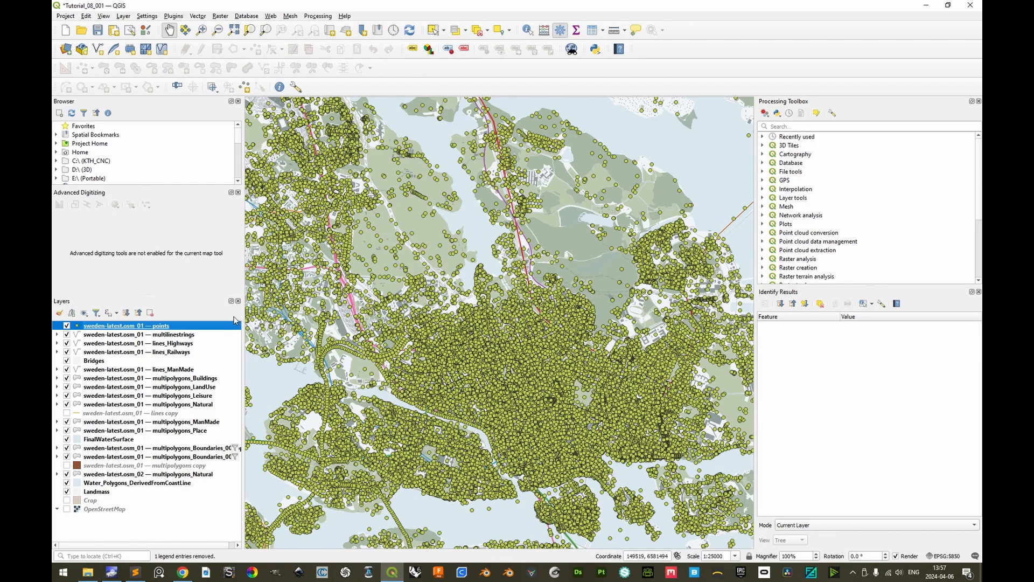
Try to classify the points layer's symbology into categories by the other_tags field
double_click(117, 326)
click(354, 132)
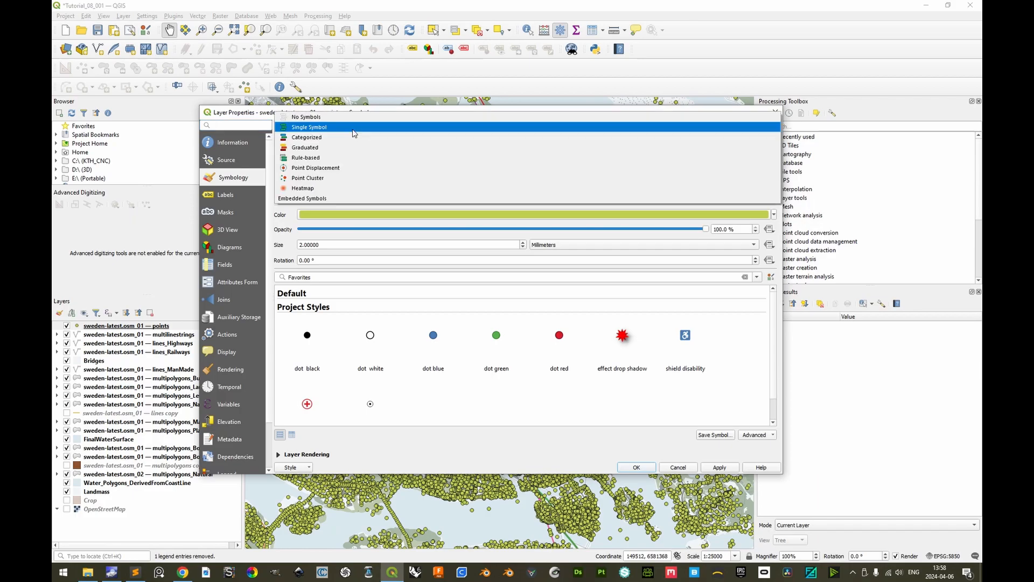
click(321, 137)
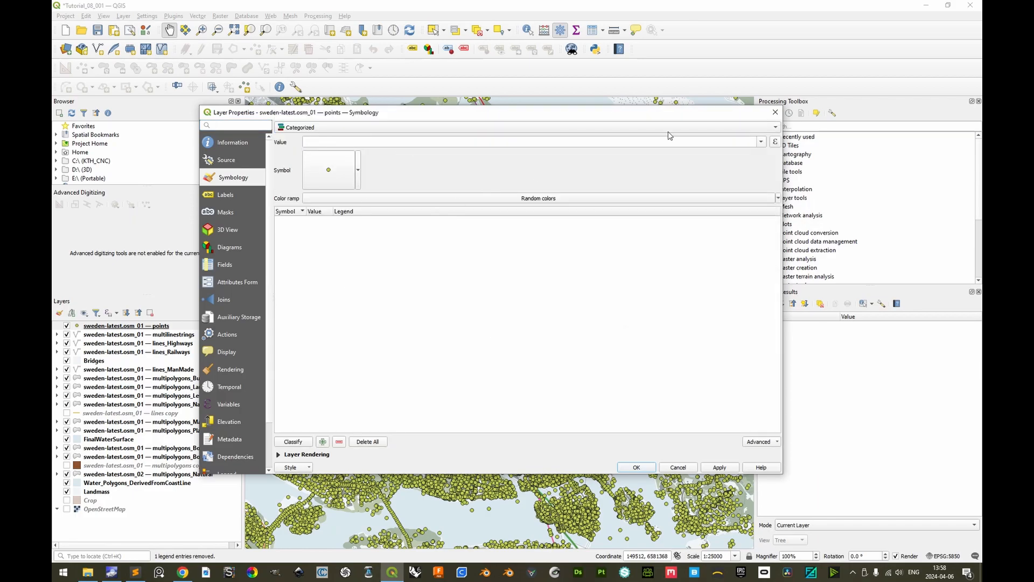
click(759, 142)
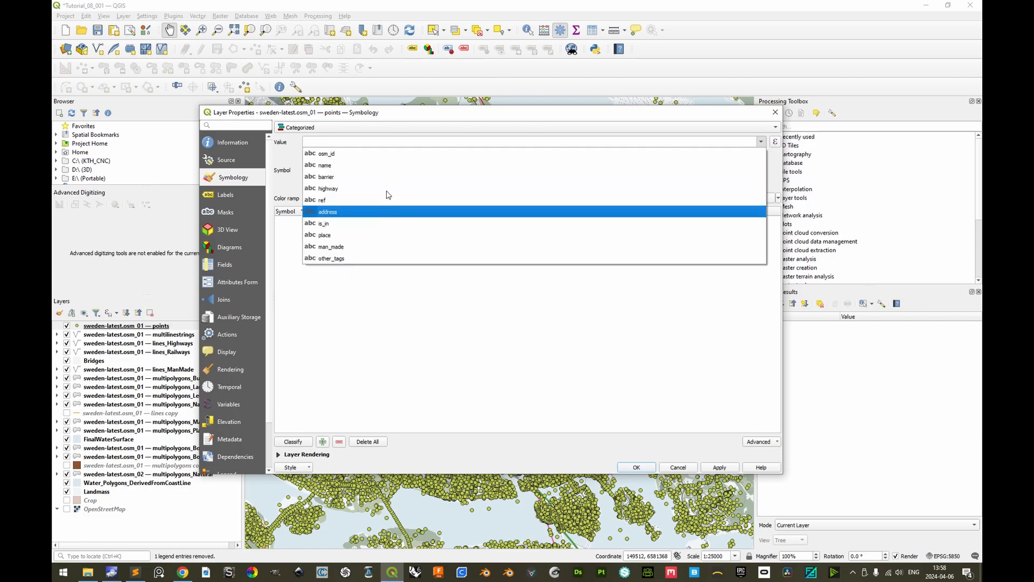
click(339, 259)
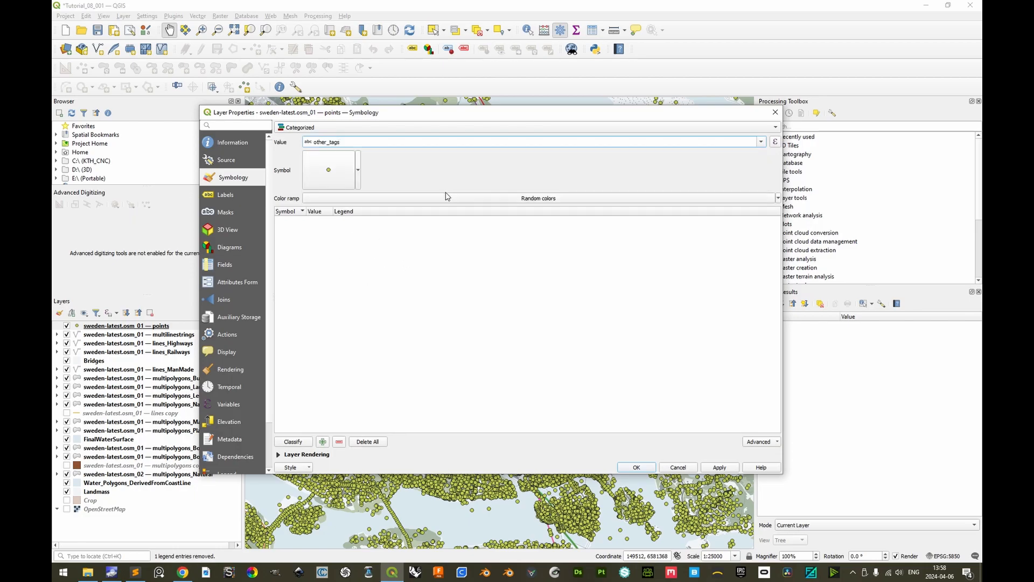
click(300, 443)
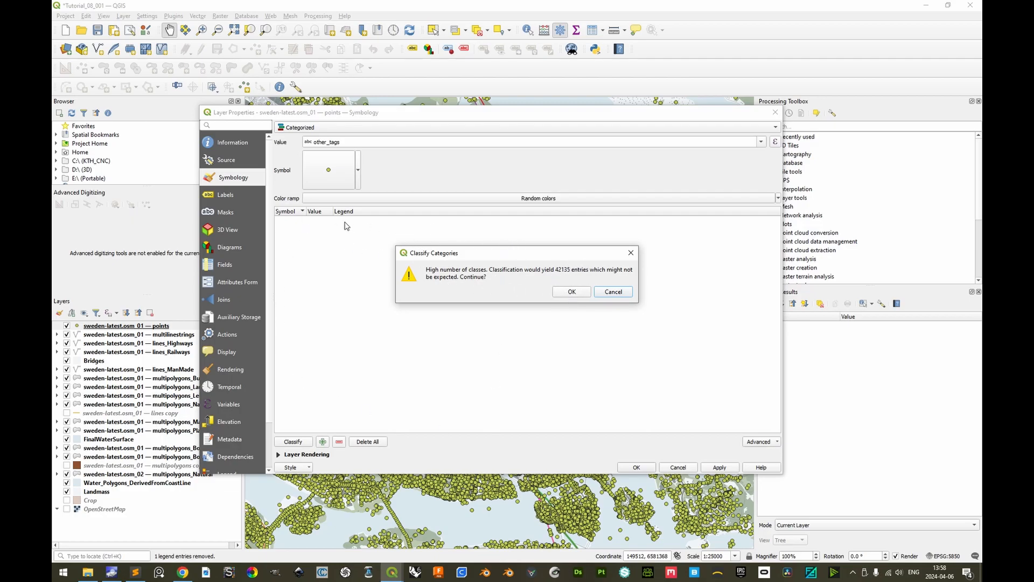
click(613, 292)
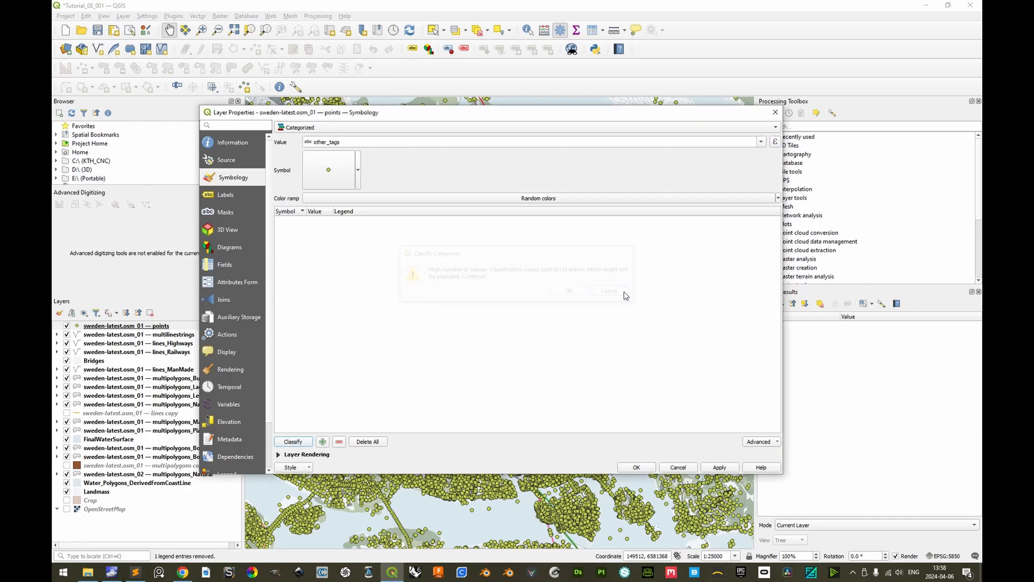
Check the hstore_to_map filter syntax on the LearnOSM page in Chrome, and set the points symbology to Rule-based in QGIS
key(alt+Tab)
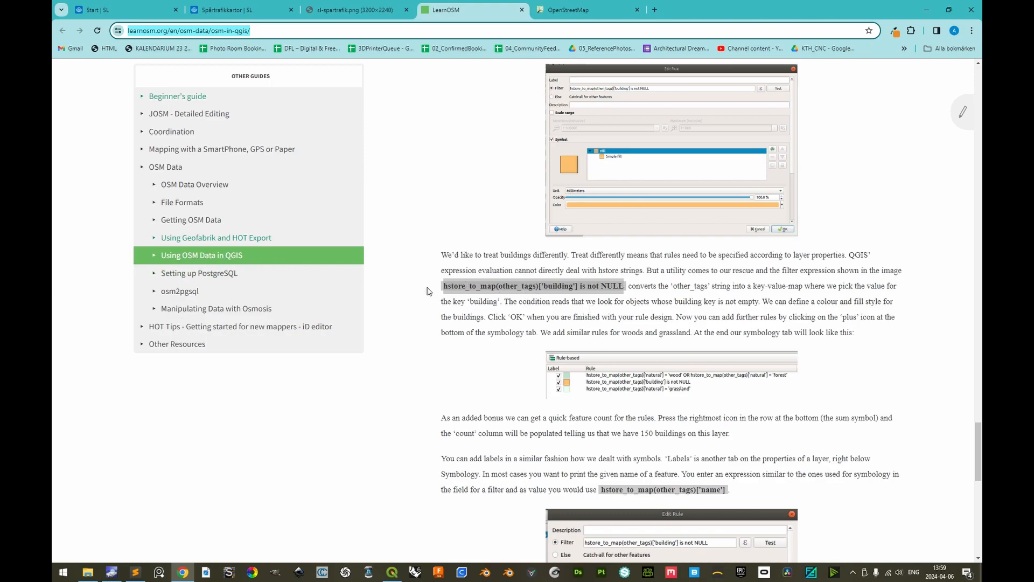
key(alt+Tab)
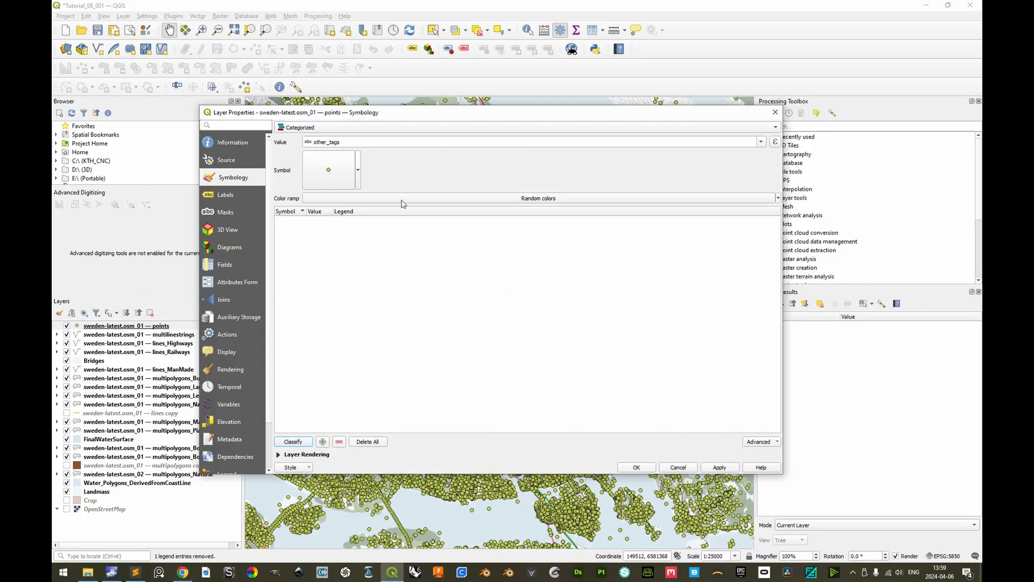
click(328, 133)
click(306, 147)
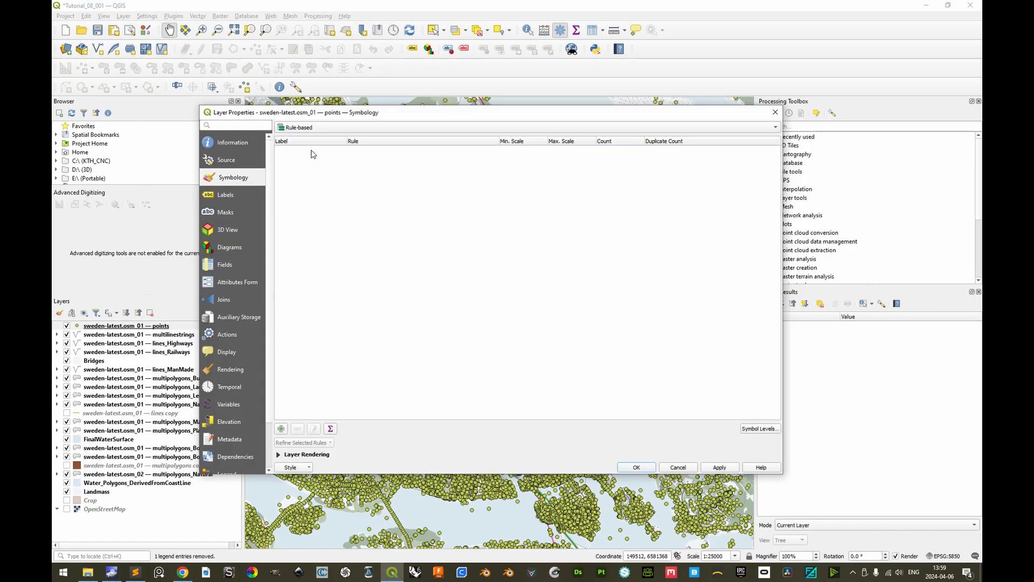
Add a points rule with the filter hstore_to_map(other_tags)['public_transport'] is not NULL and accept the symbology
click(281, 430)
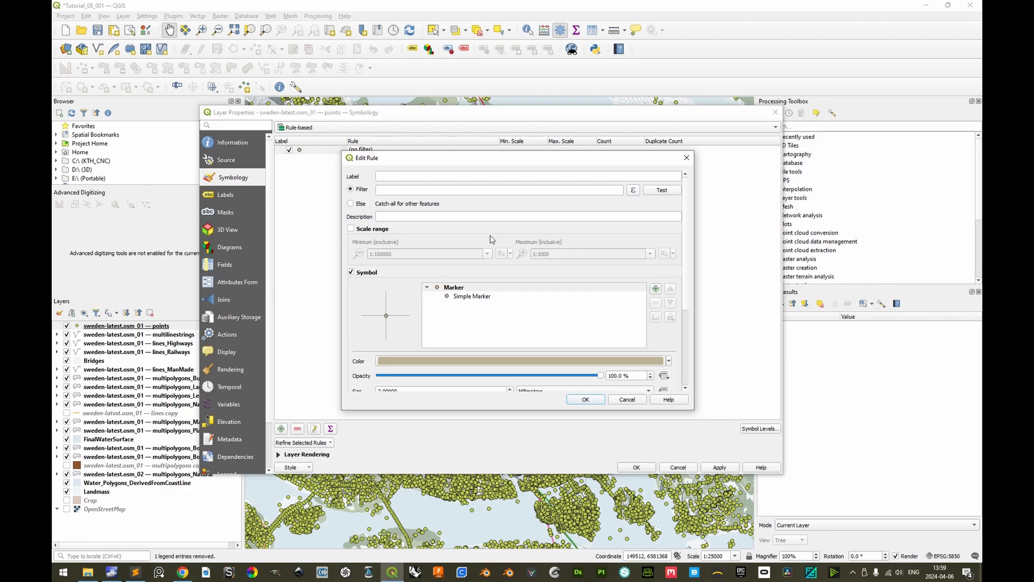
key(alt+Tab)
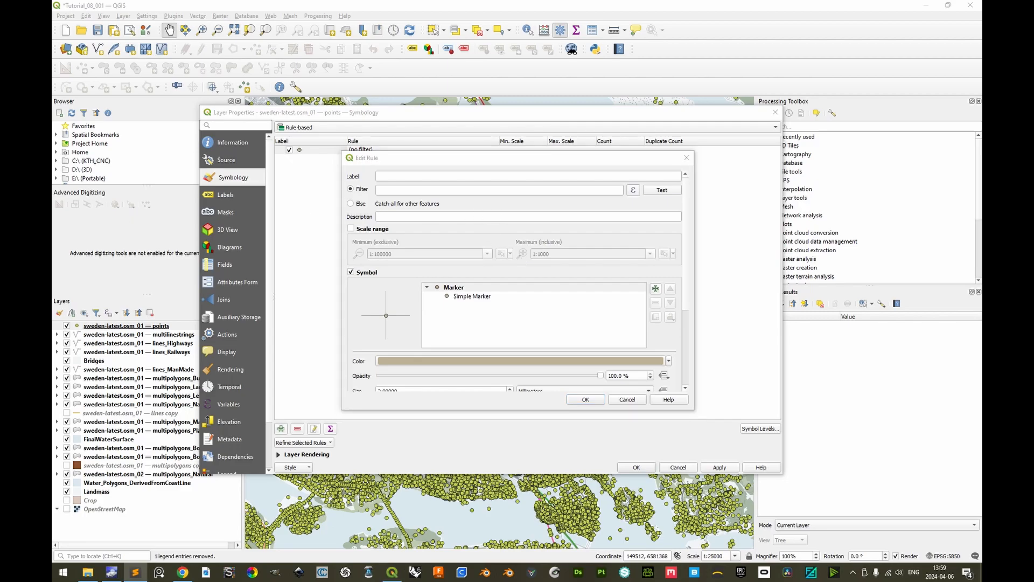
key(alt+Tab)
text(hstore_to_map(other_tags)['public_transport'] is not NULL)
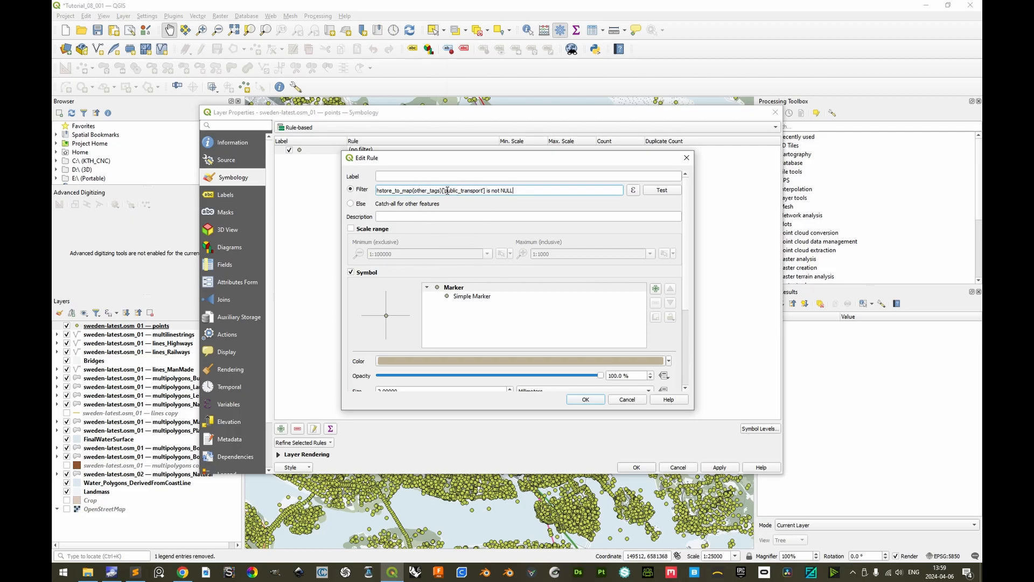
drag(445, 190, 484, 190)
click(589, 400)
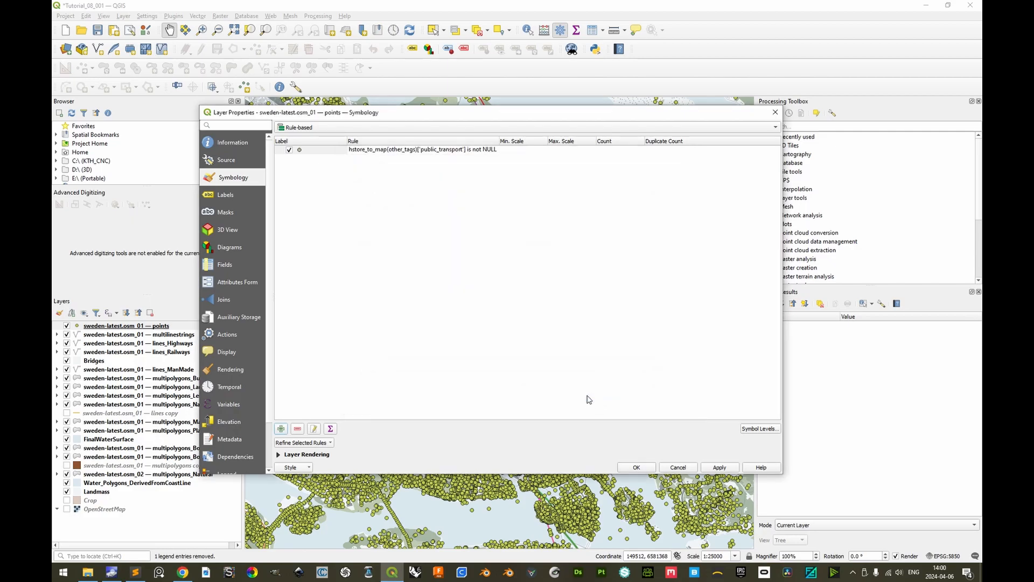
click(645, 469)
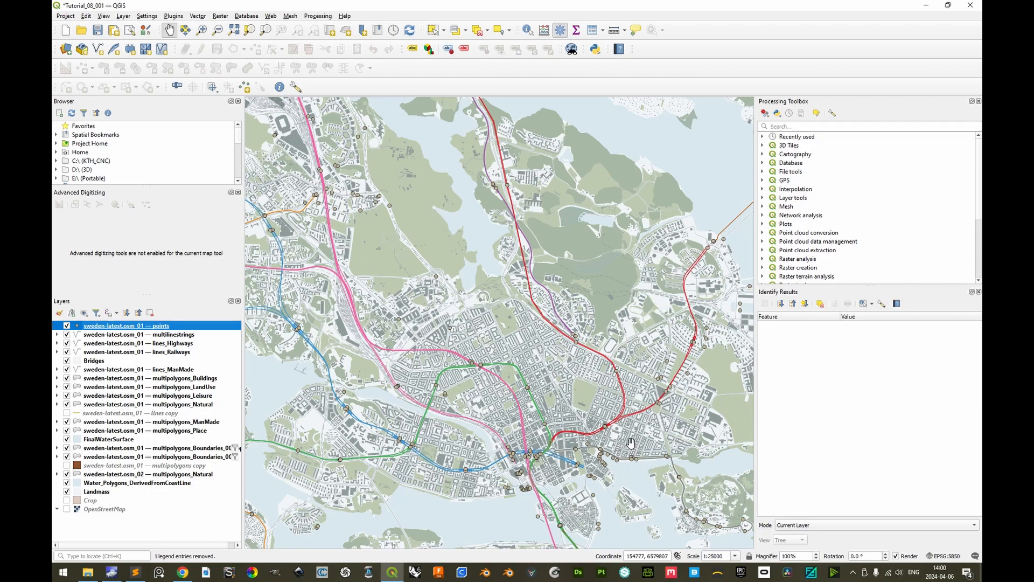
Identify a public transport point on the eastern branch of the red line to inspect its attributes
key(ctrl+shift+i)
click(669, 387)
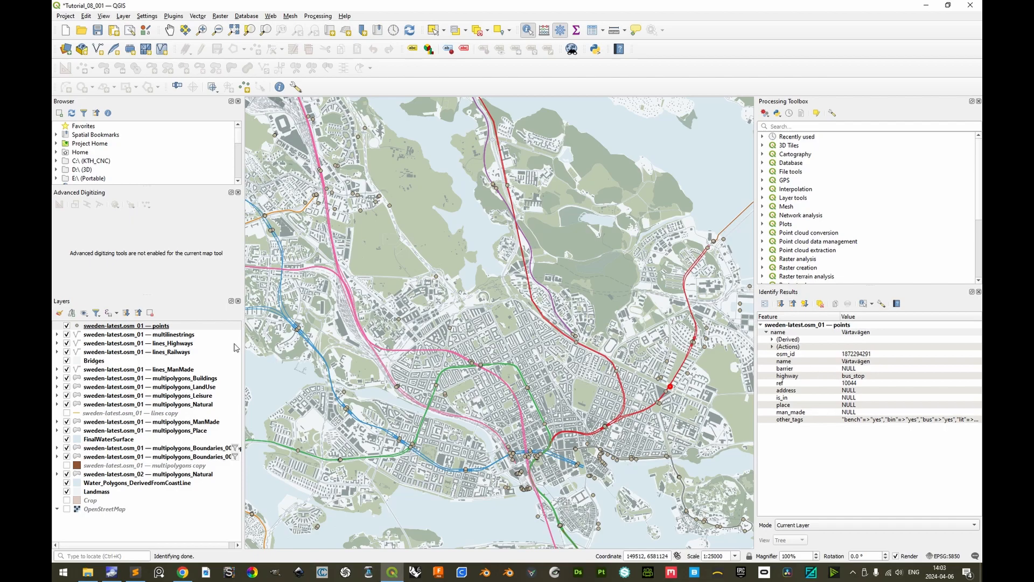
Change the points rule's filter to hstore_to_map(other_tags)['public_transport'] is 'station' and accept the symbology
double_click(81, 327)
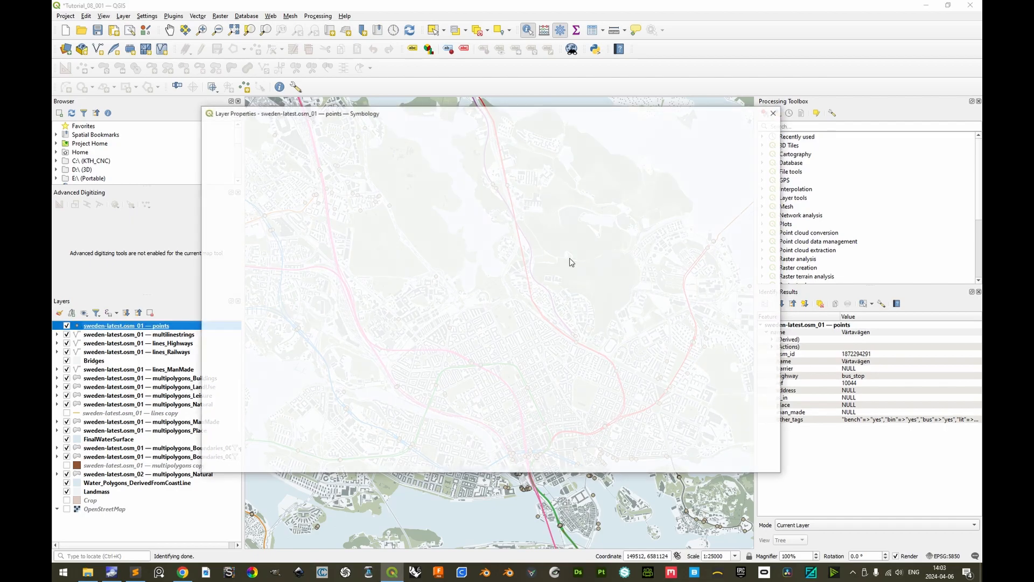
click(375, 152)
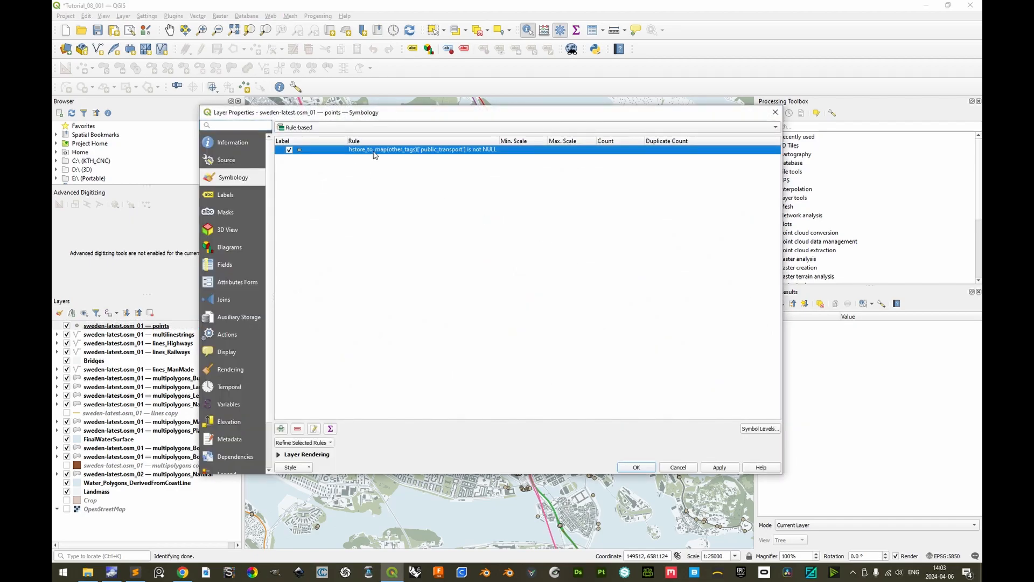
click(314, 429)
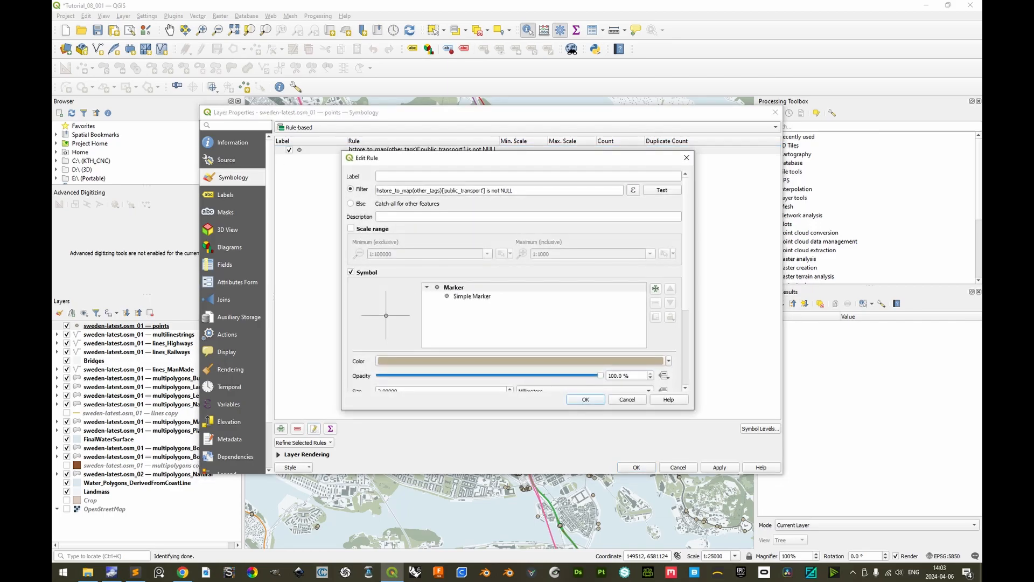
key(alt+Tab)
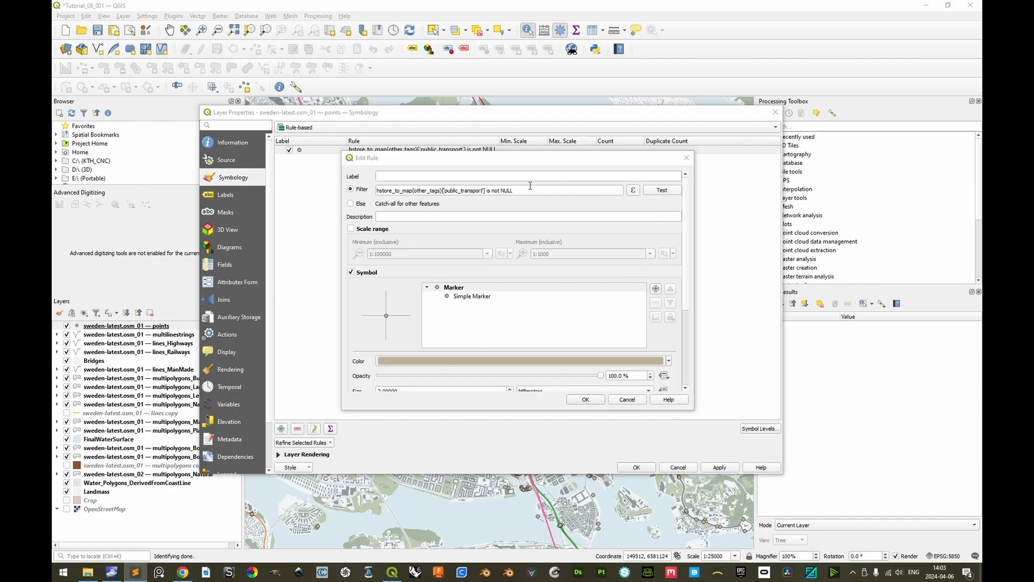
key(alt+Tab)
text(hstore_to_map(other_tags)['public_transport'] is 'station')
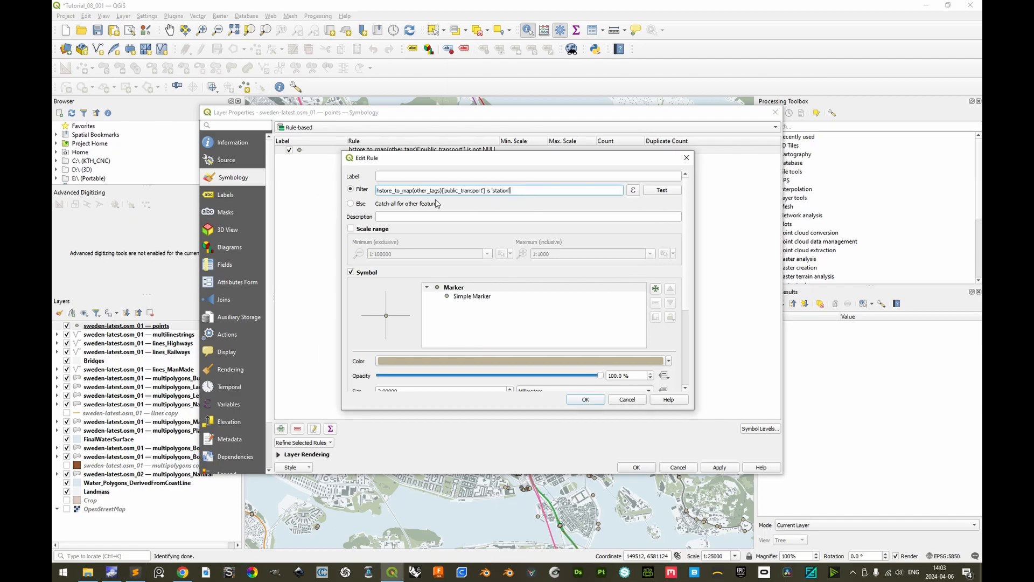
click(585, 399)
click(636, 467)
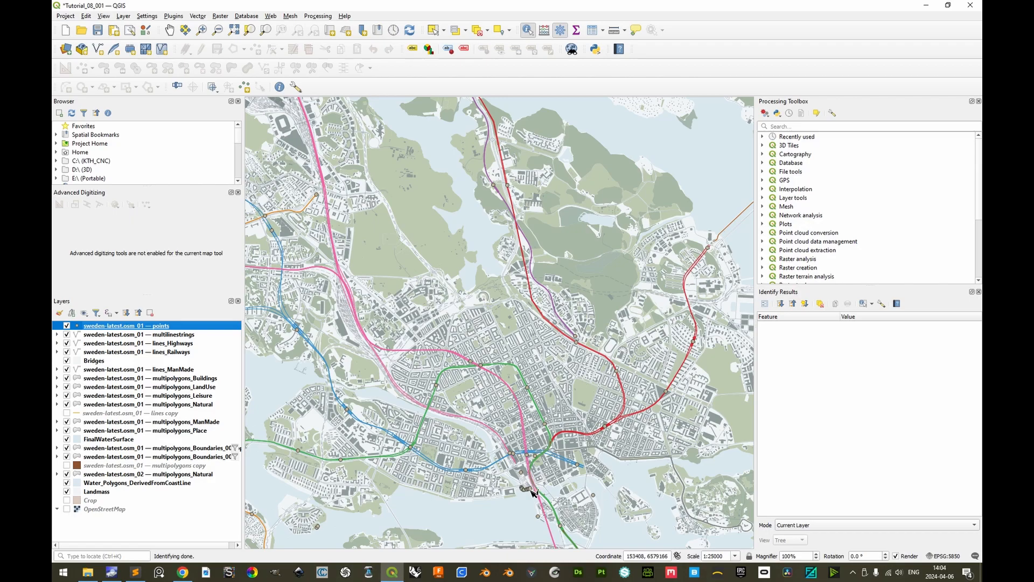
Identify the clustered station points on the southern waterfront and append hstore_to_map(other_tags)['ferry'] is NULL to the points rule's filter expression
click(530, 490)
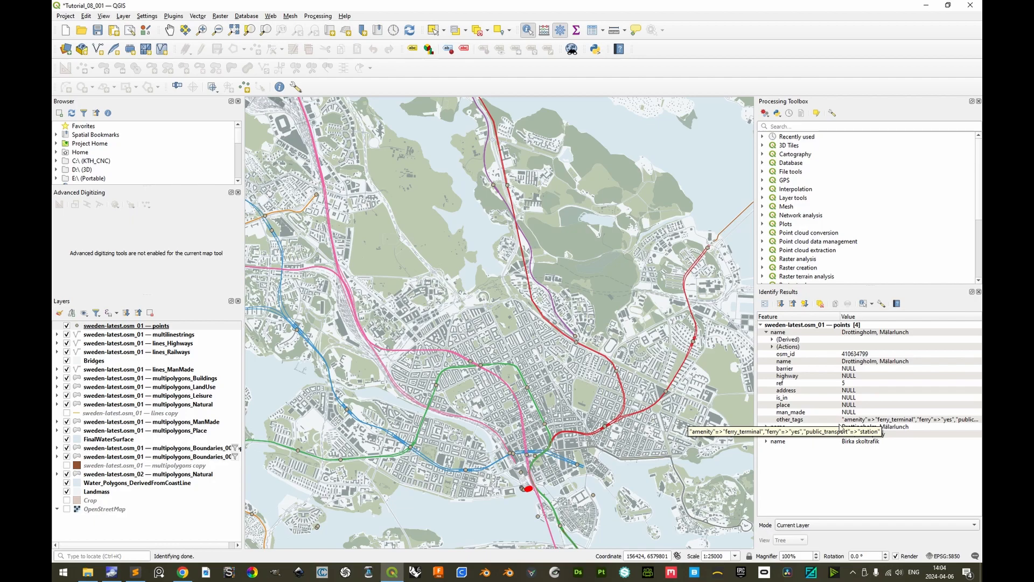
double_click(157, 326)
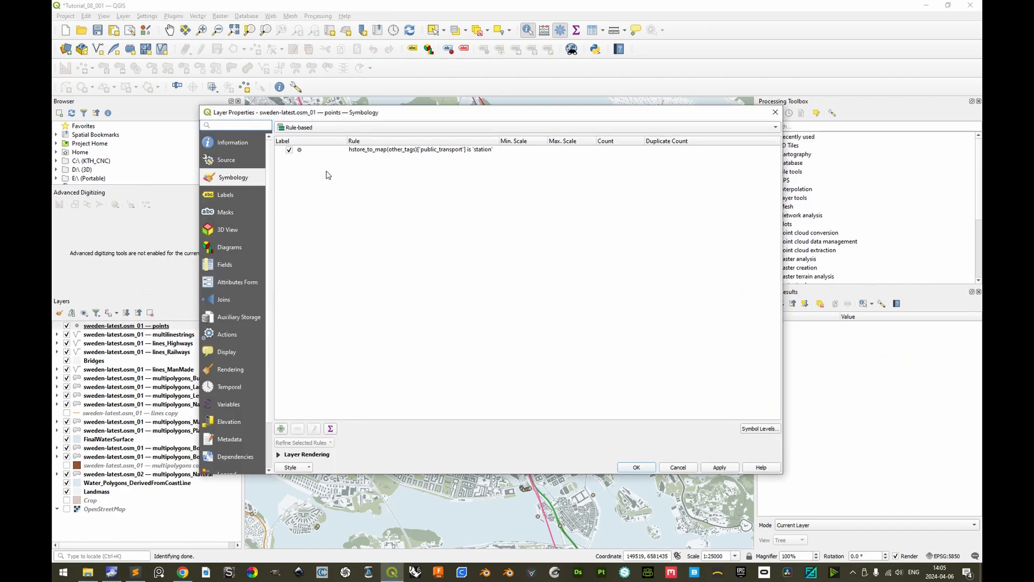
click(362, 151)
click(340, 187)
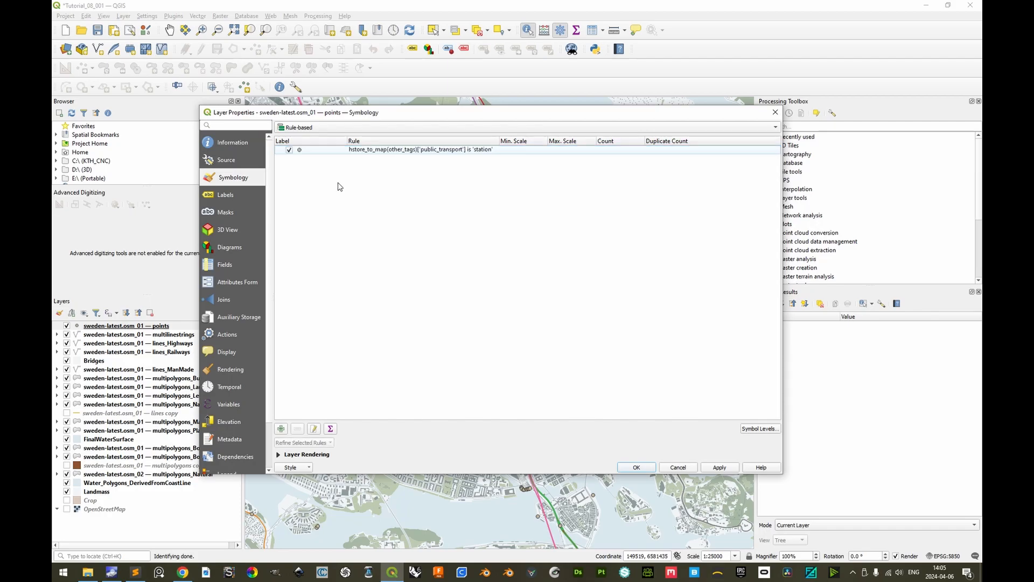
click(385, 150)
double_click(370, 153)
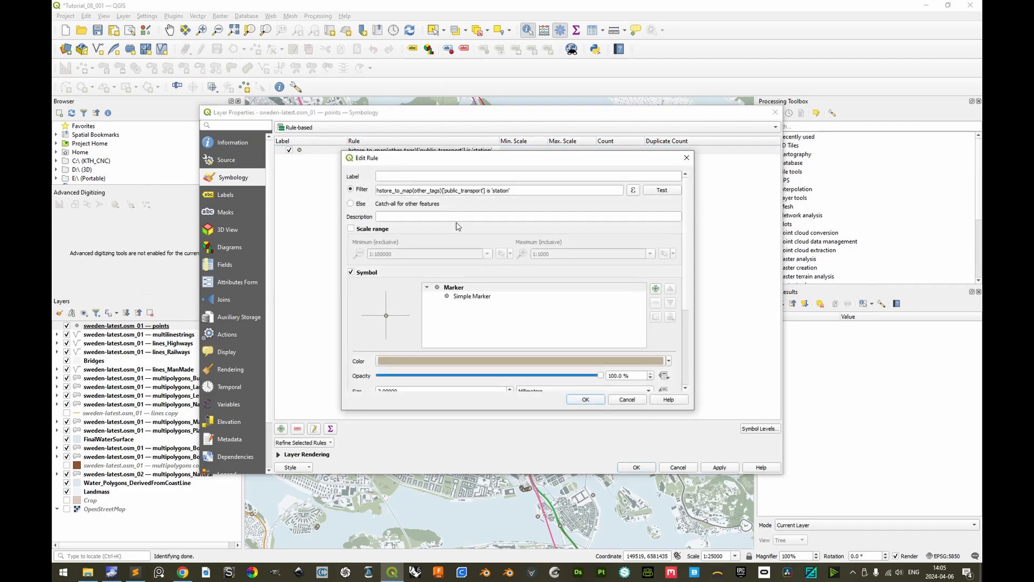
click(631, 190)
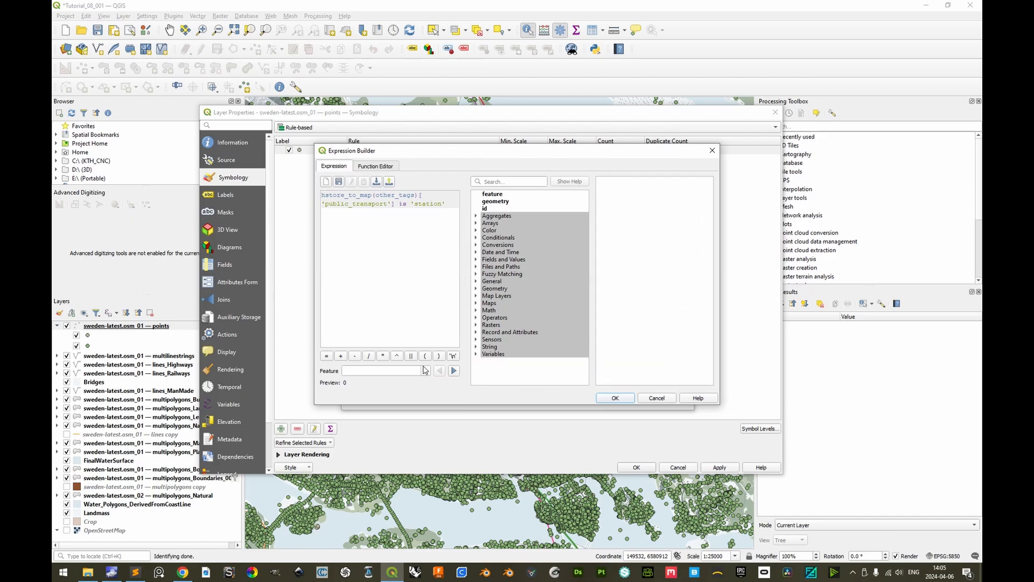
click(453, 245)
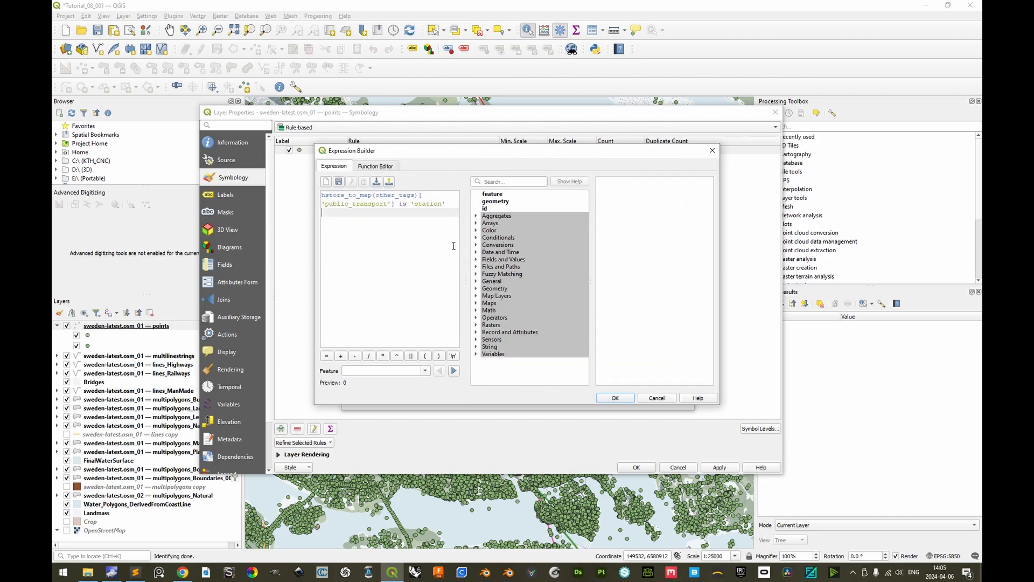
text(hstore_to_map(other_tags)['ferry'] is NULL)
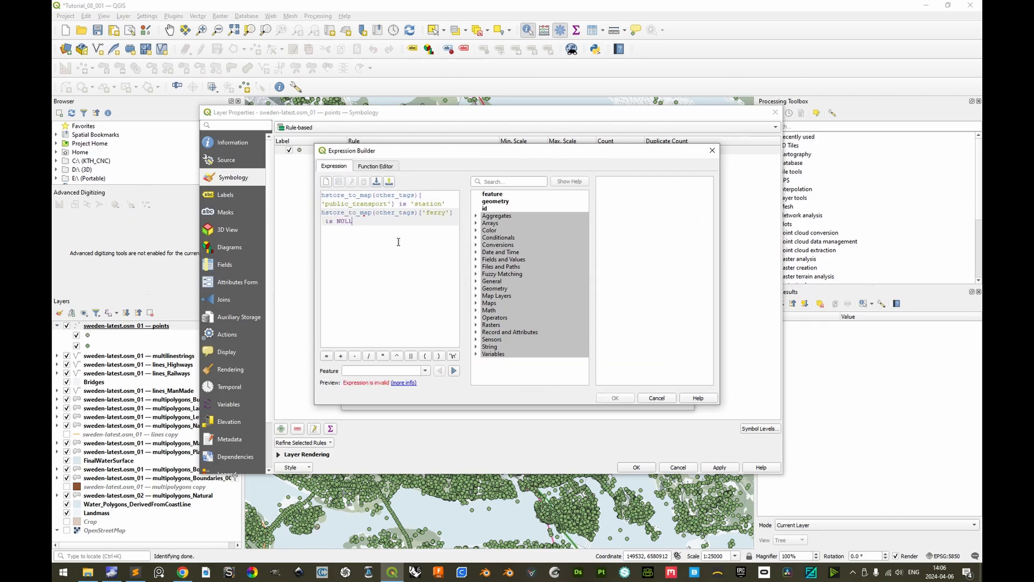
Join the public_transport and ferry conditions with AND, and accept the rule and the points symbology
click(403, 383)
click(611, 339)
click(450, 207)
text(AND)
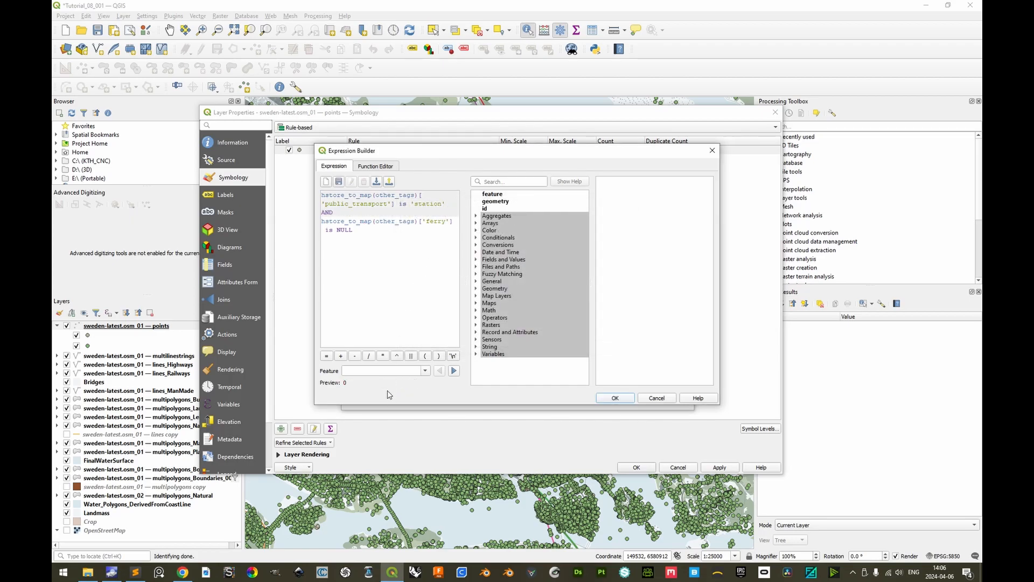
click(615, 398)
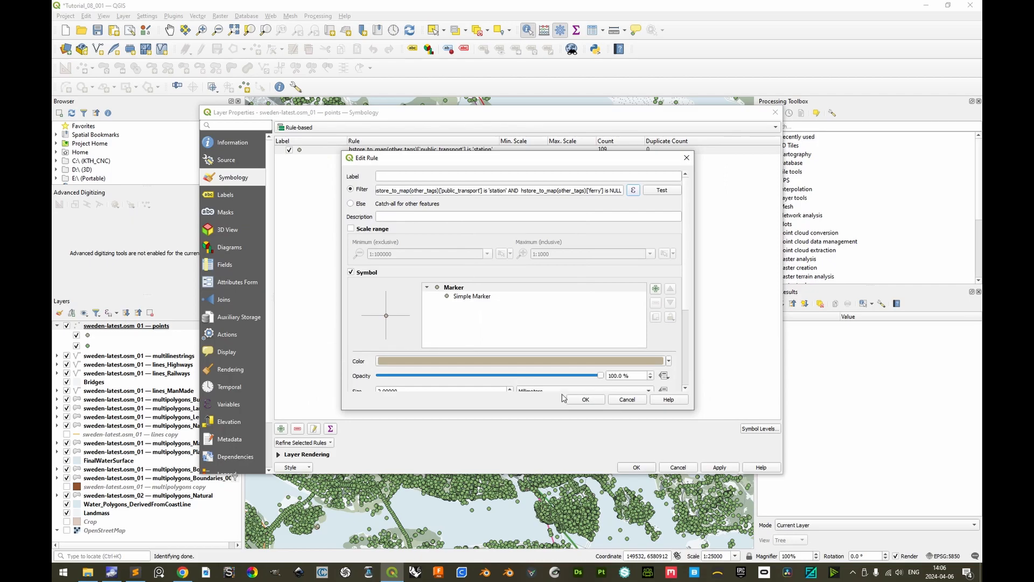
click(596, 405)
click(637, 466)
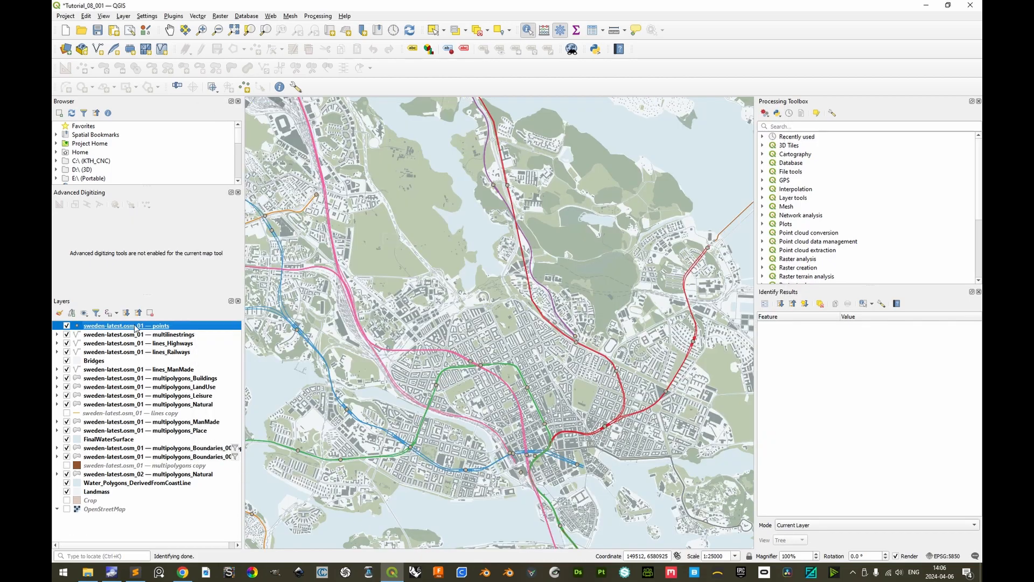
Review the public_transport and ferry conditions in the points rule's filter expression
double_click(129, 326)
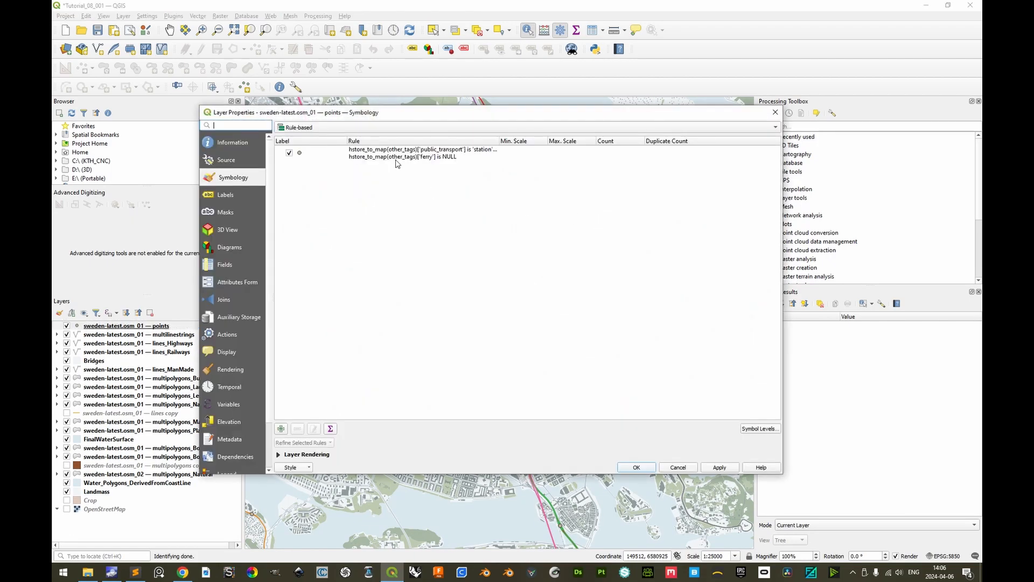
click(393, 157)
click(315, 428)
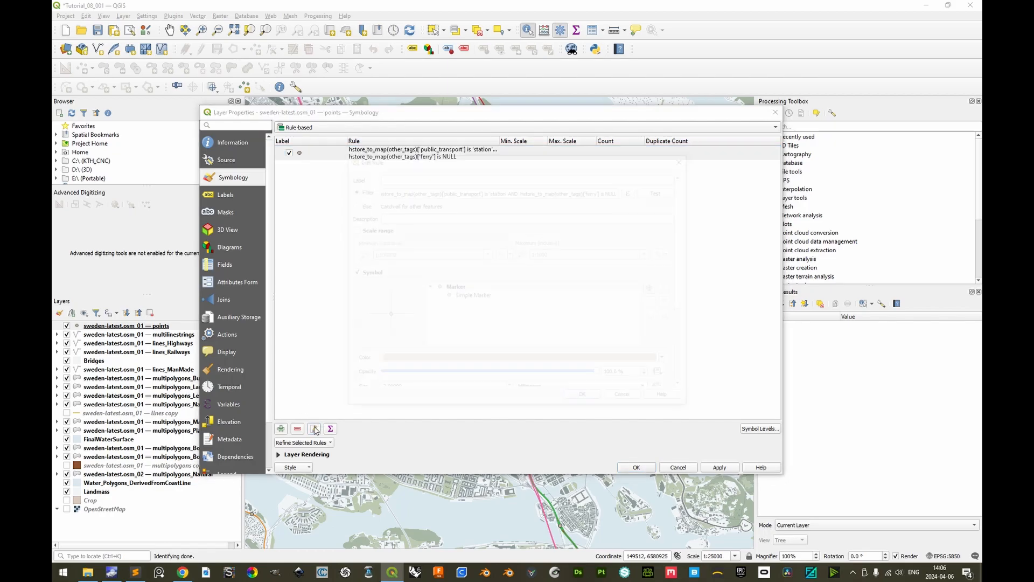
click(633, 190)
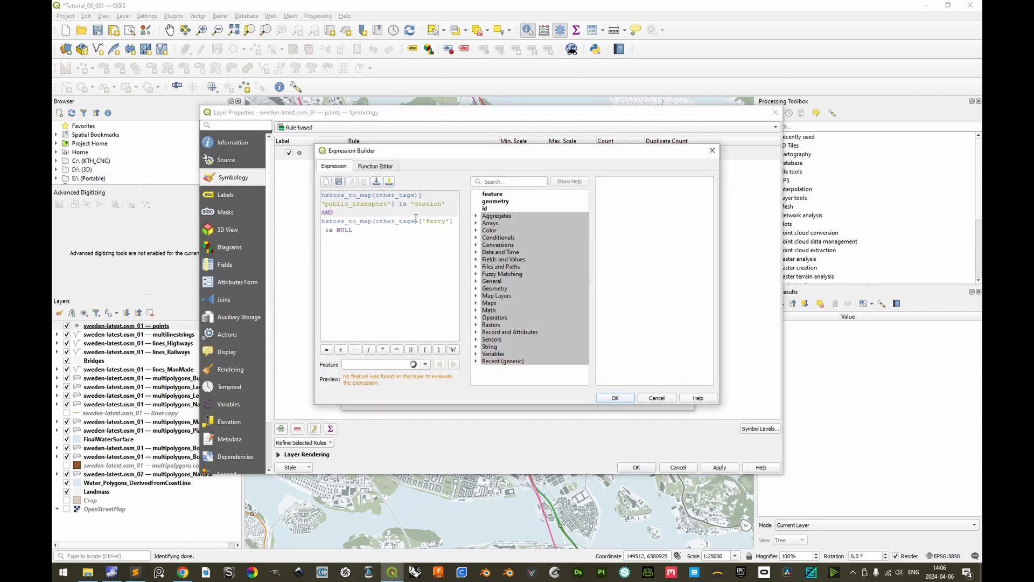
drag(323, 194, 452, 205)
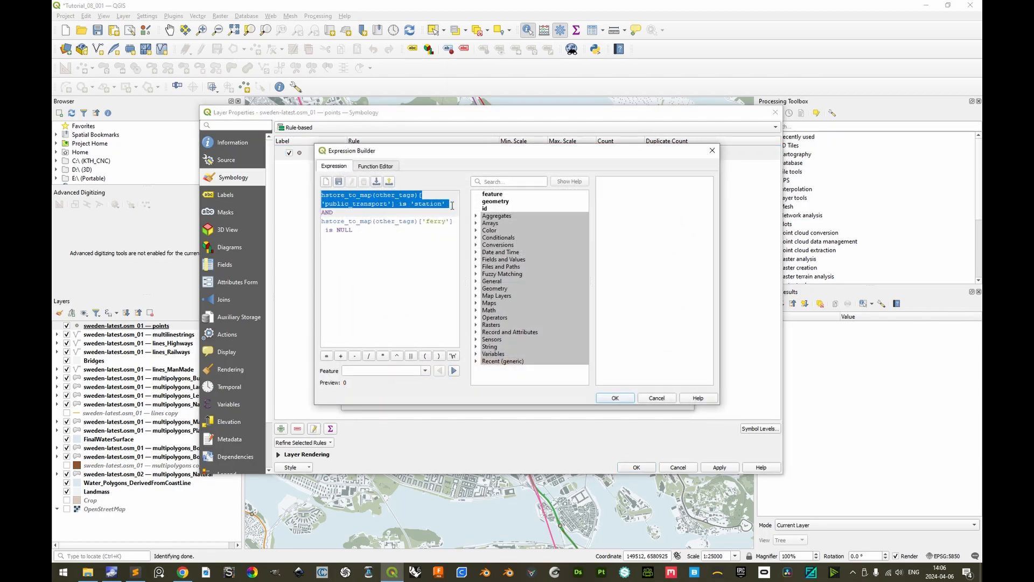
click(342, 211)
click(330, 220)
drag(323, 219, 364, 230)
click(381, 237)
click(616, 401)
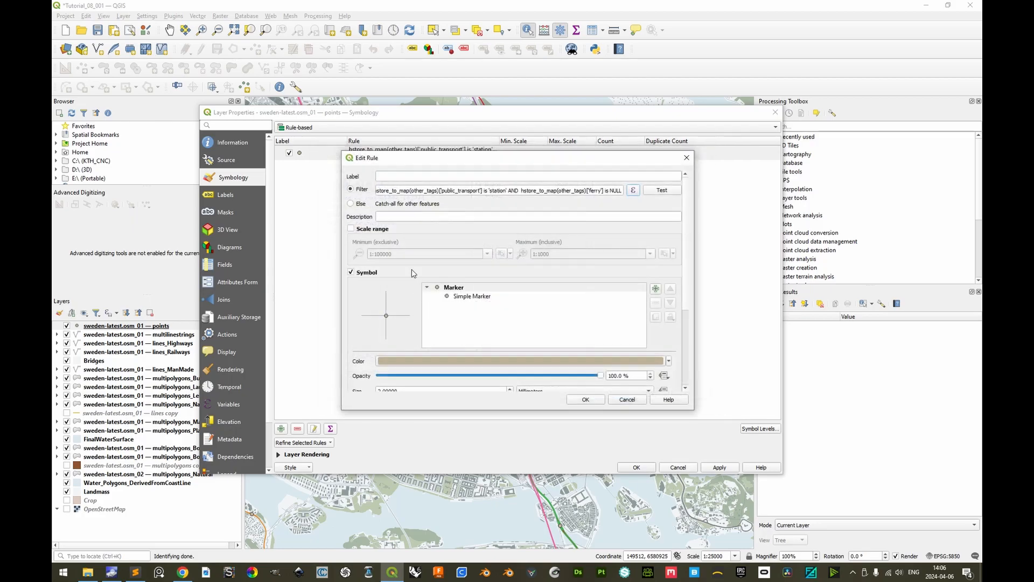
click(583, 399)
click(648, 468)
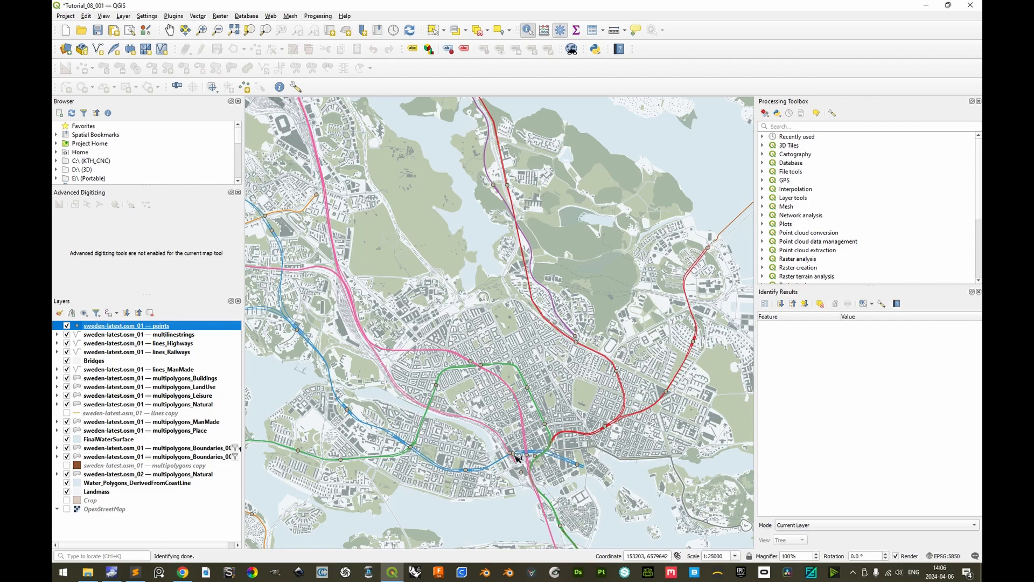
Identify the station points around Stockholm Central to inspect their attributes
click(522, 474)
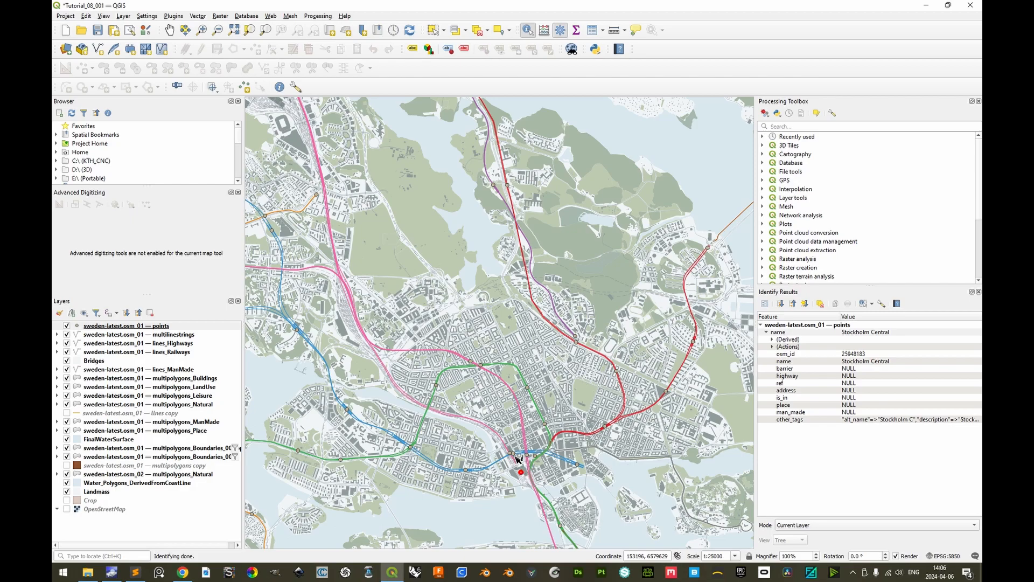
click(516, 456)
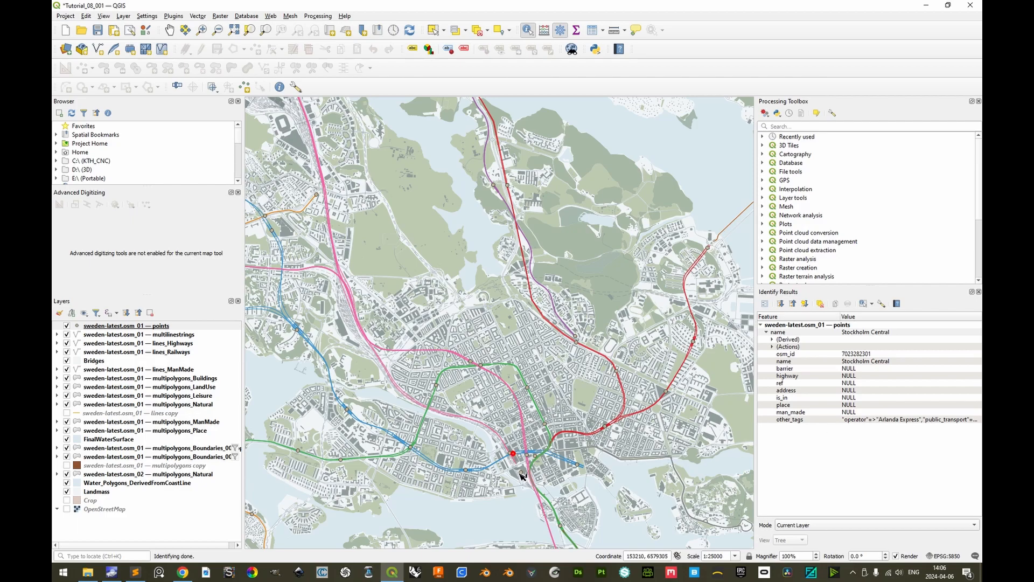
click(512, 455)
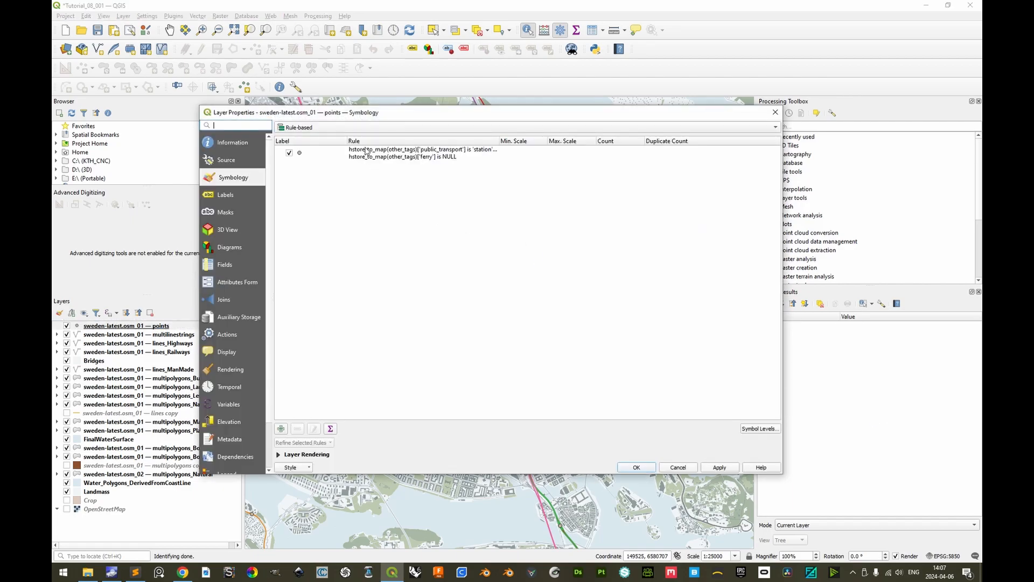
Extend the points rule's filter with AND hstore_to_map(other_tags)['amenities'] is not 'bus_station' and accept the symbology
click(371, 157)
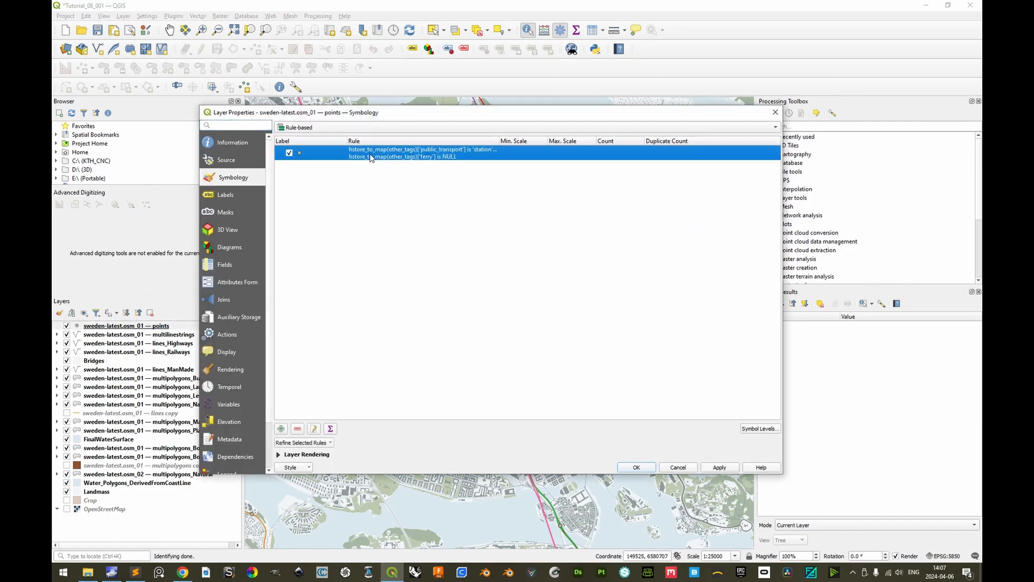
click(313, 429)
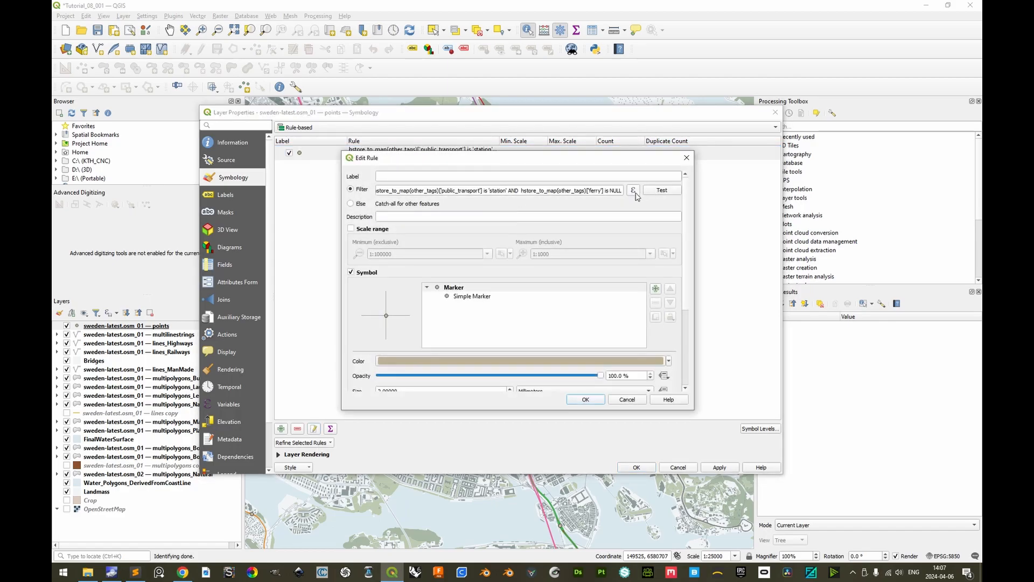
click(634, 191)
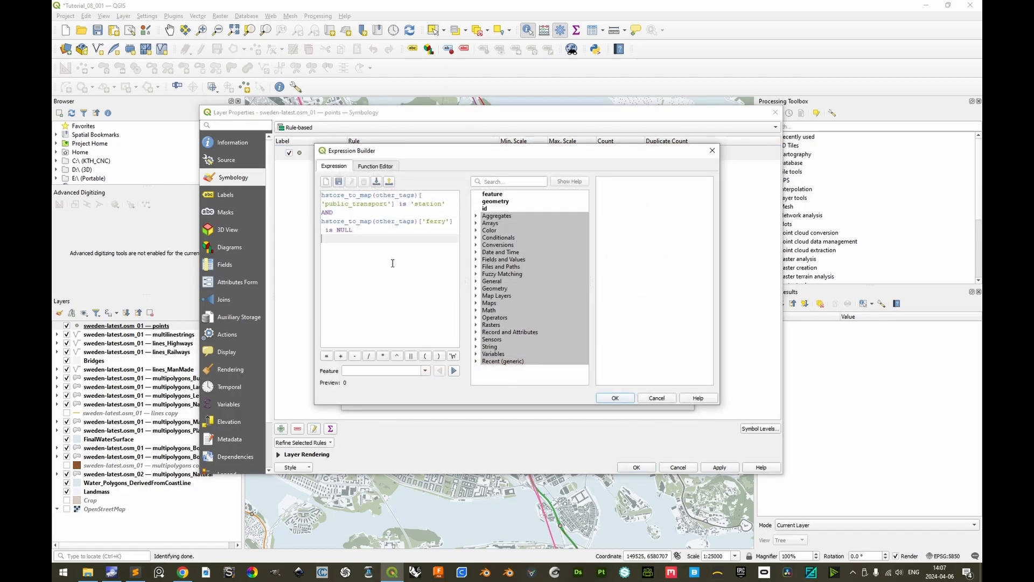
text(a)
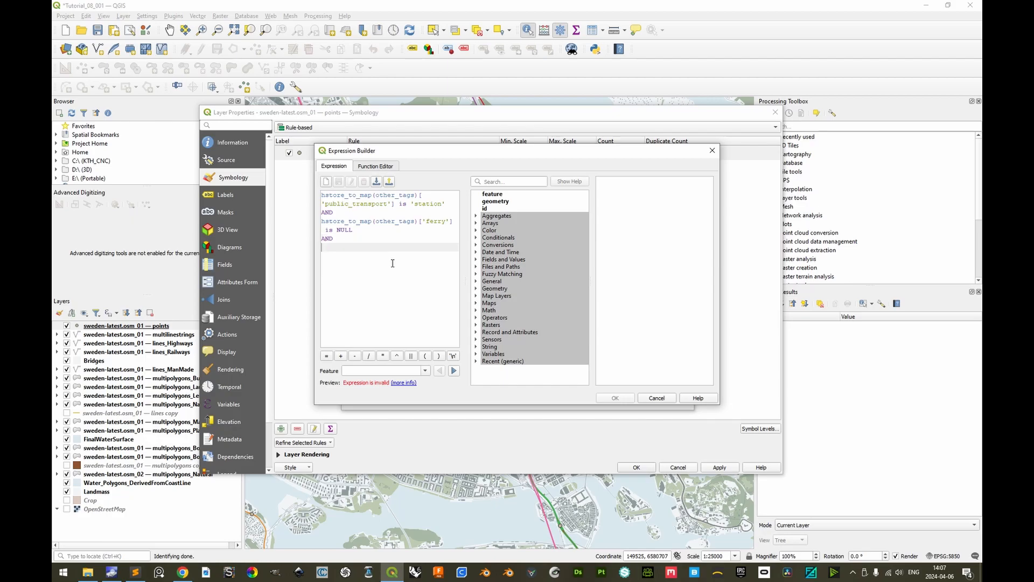
key(alt+Tab)
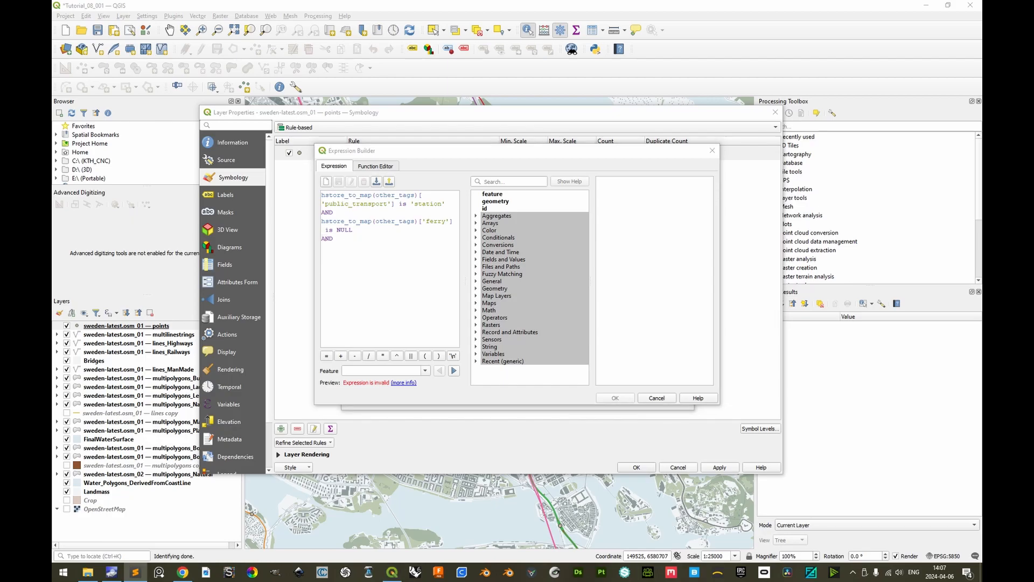
click(402, 267)
text(hstore_to_map(other_tags)['amenities'] is not 'bus_station')
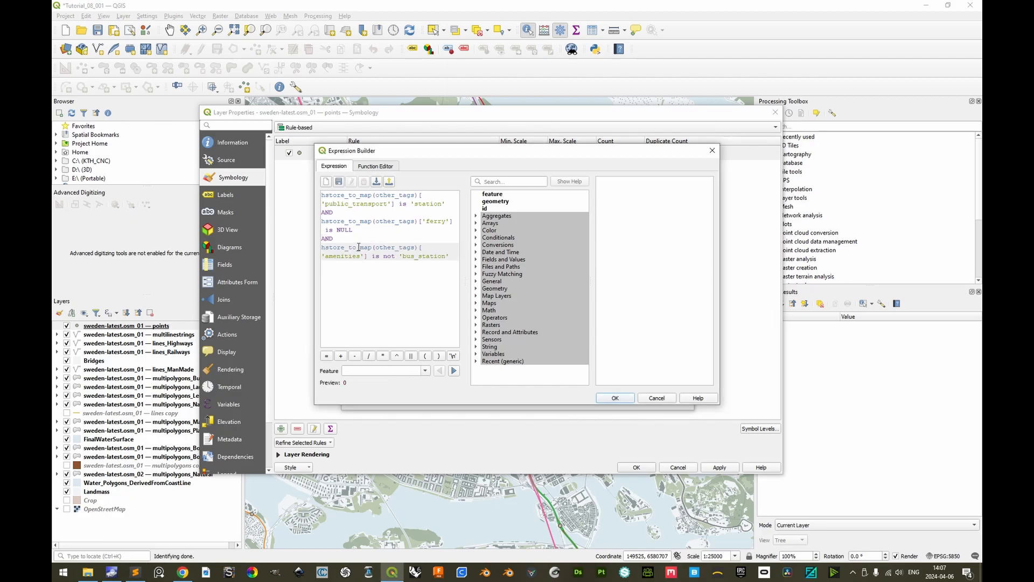
click(615, 397)
click(604, 401)
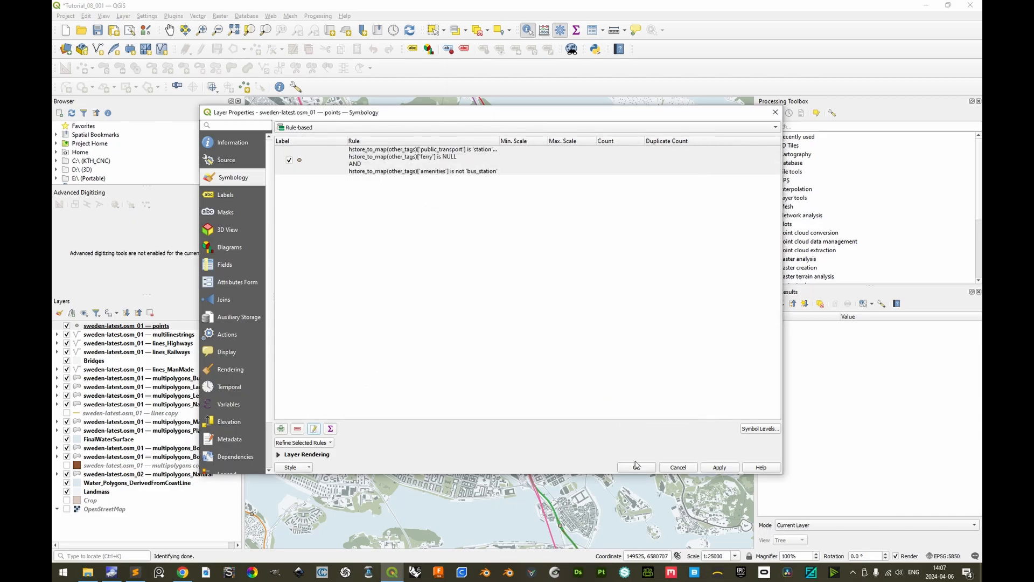
click(636, 467)
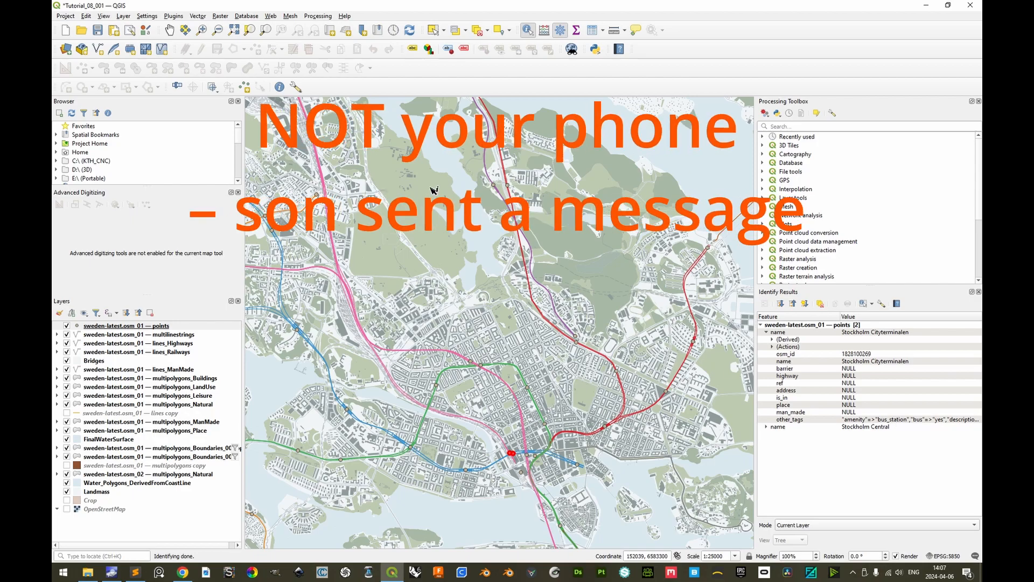
Set the key in the points rule's bus_station condition to 'amenity' and accept the symbology
click(231, 325)
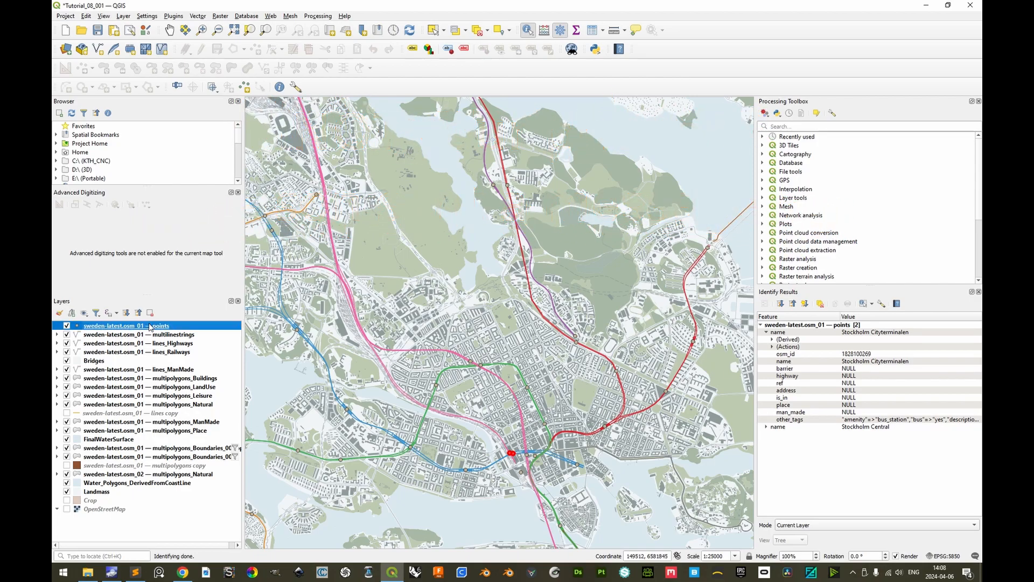
double_click(234, 325)
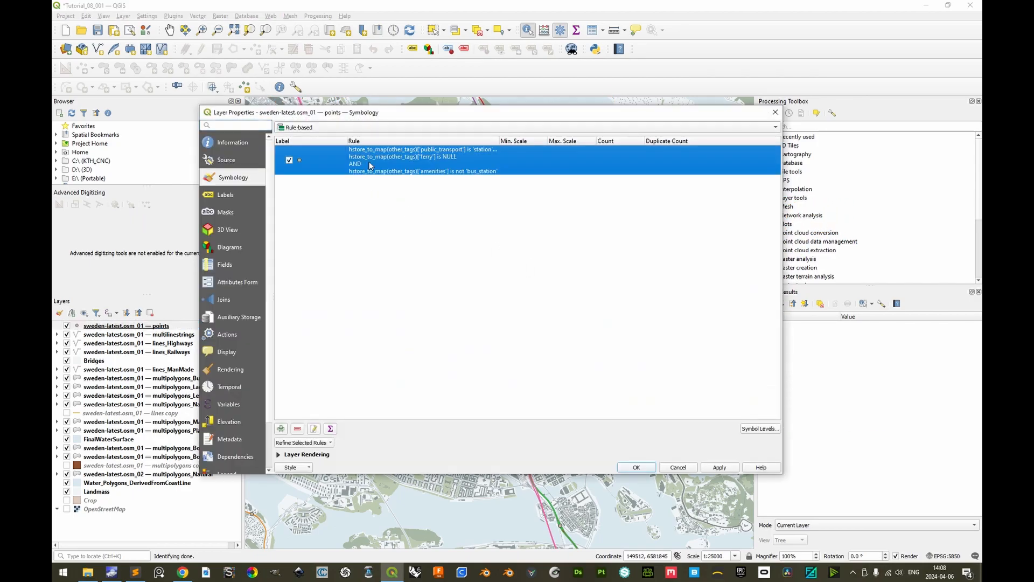
click(314, 428)
click(633, 191)
key(BackSpace)
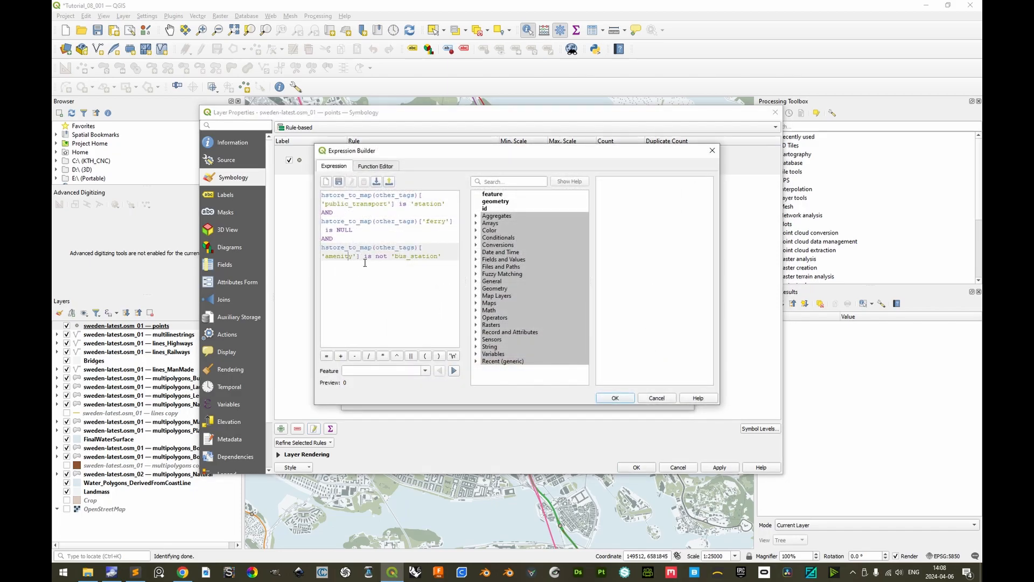
click(615, 397)
click(586, 401)
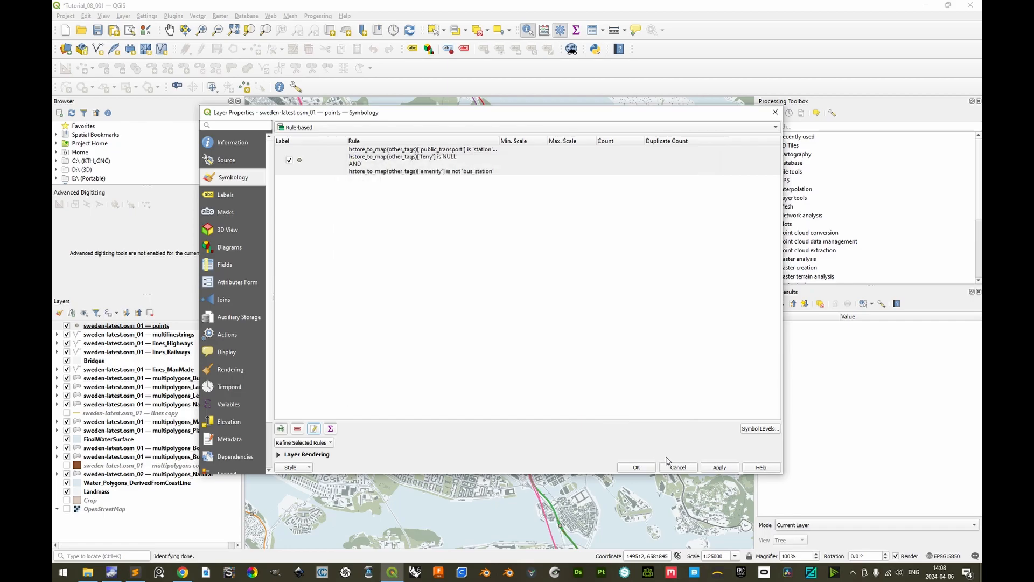
click(636, 467)
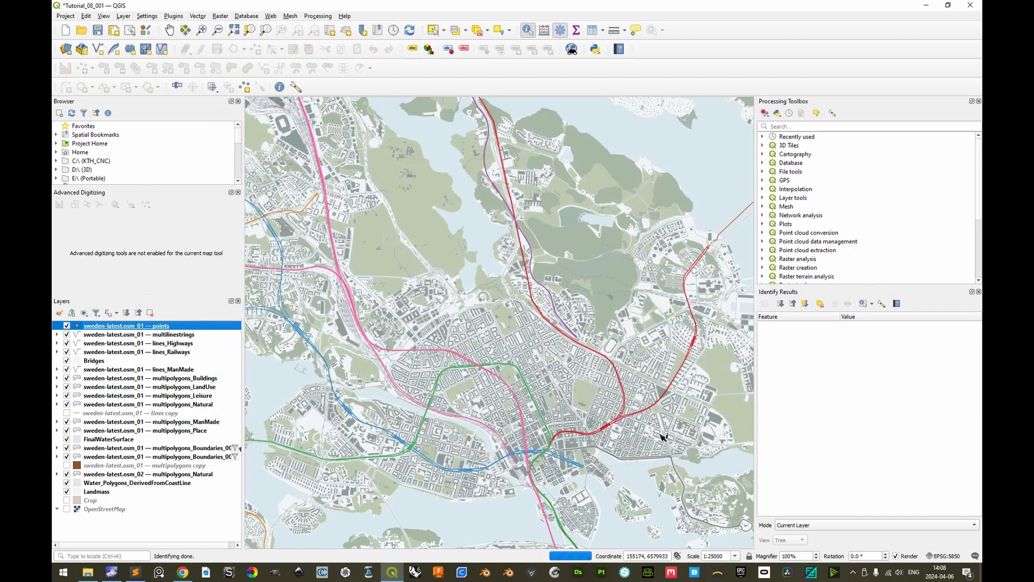
Inspect the Stockholm Central point, extend the points rule's filter with AND hstore_to_map(other_tags)['operator'] is not 'Arlanda Express', and accept the symbology
click(529, 466)
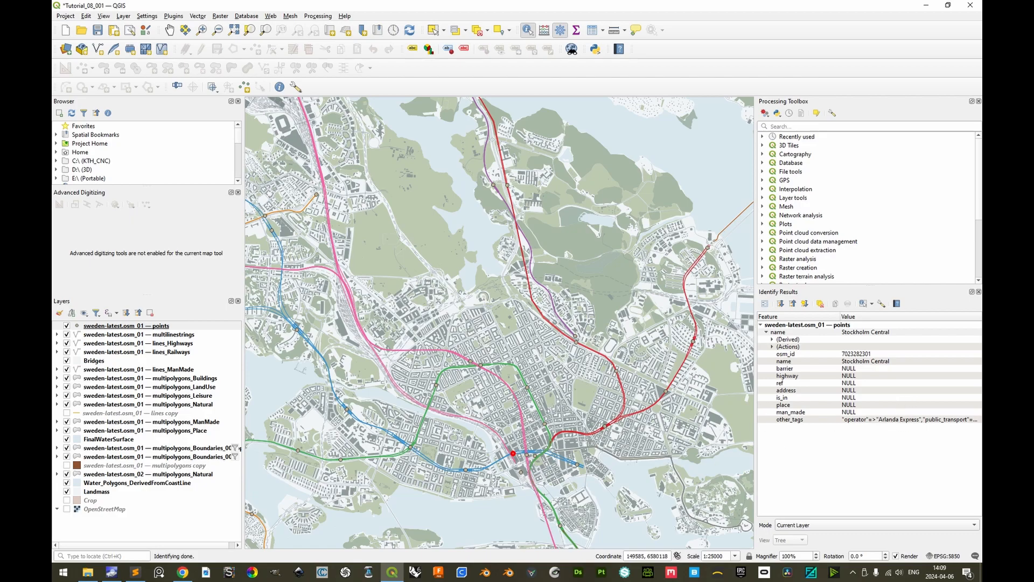
key(alt+Tab)
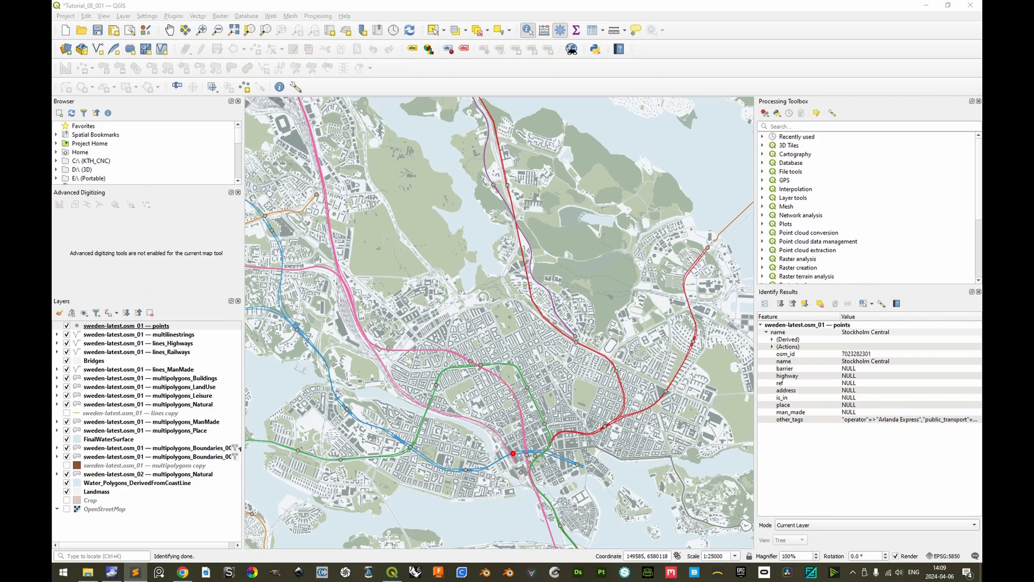
right_click(142, 326)
click(124, 328)
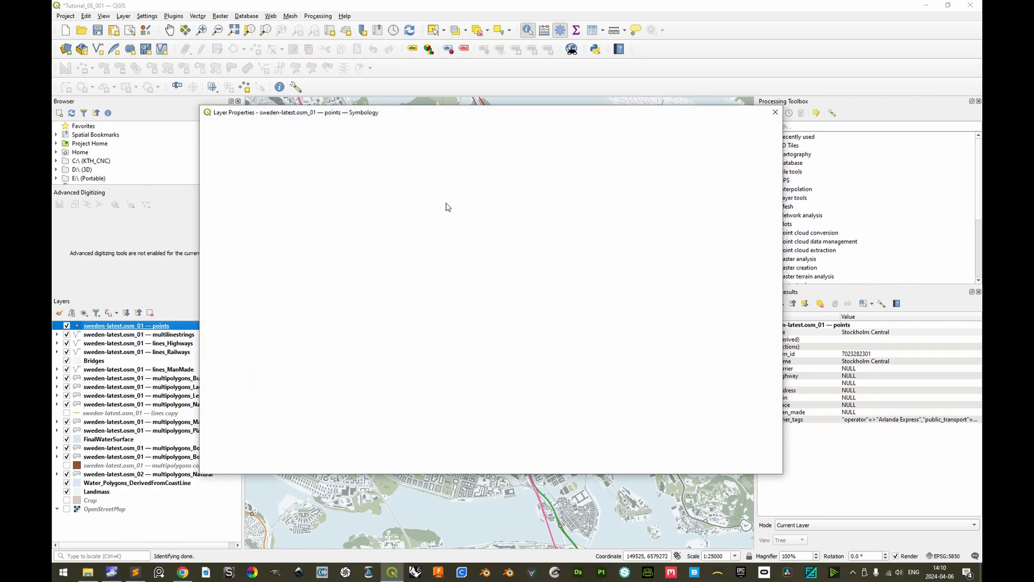
click(389, 170)
click(316, 428)
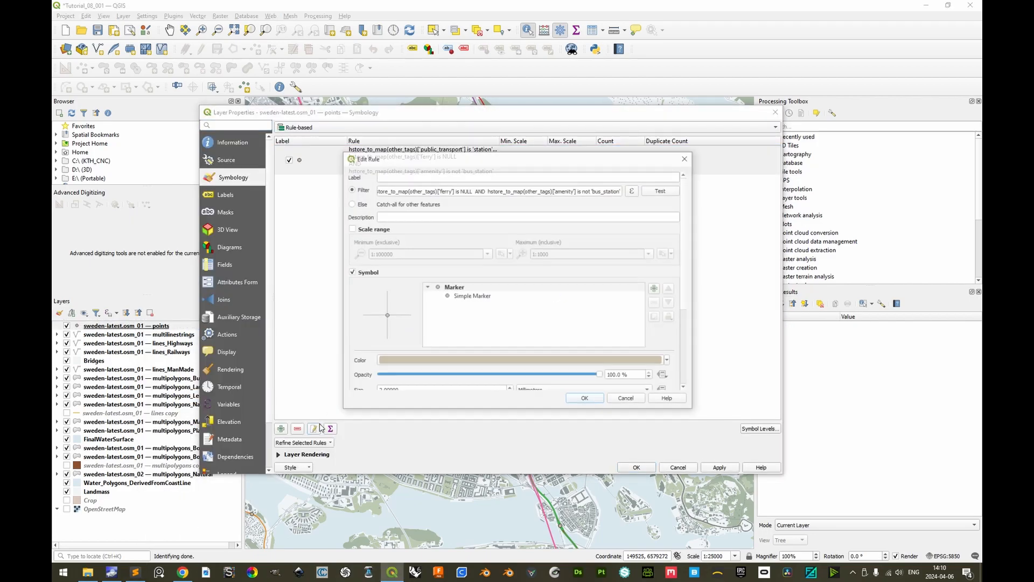
click(633, 191)
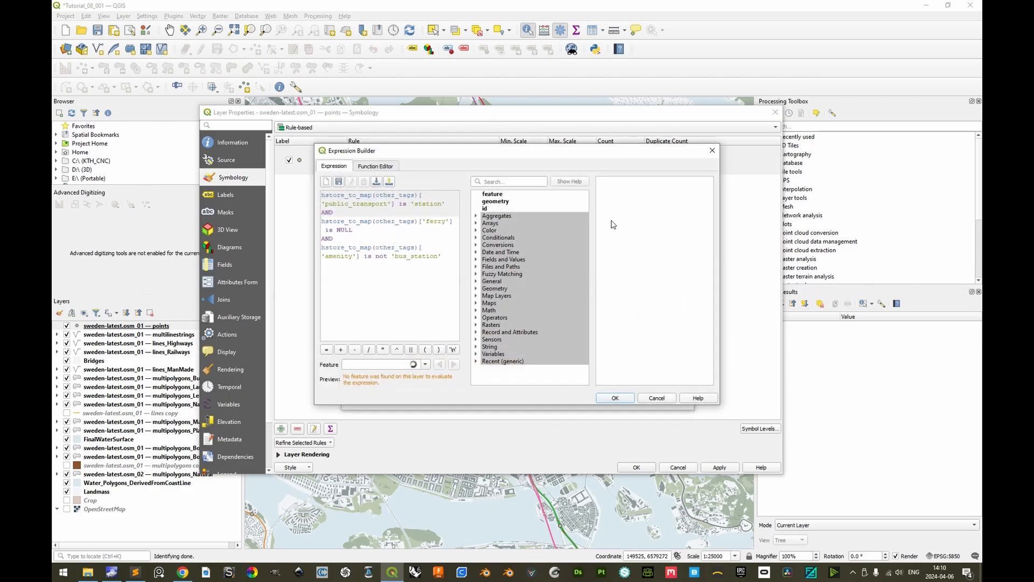
click(410, 305)
text(AND)
key(Return)
text(hstore_to_map(other_tags)['operator'] is not 'Arlanda Express')
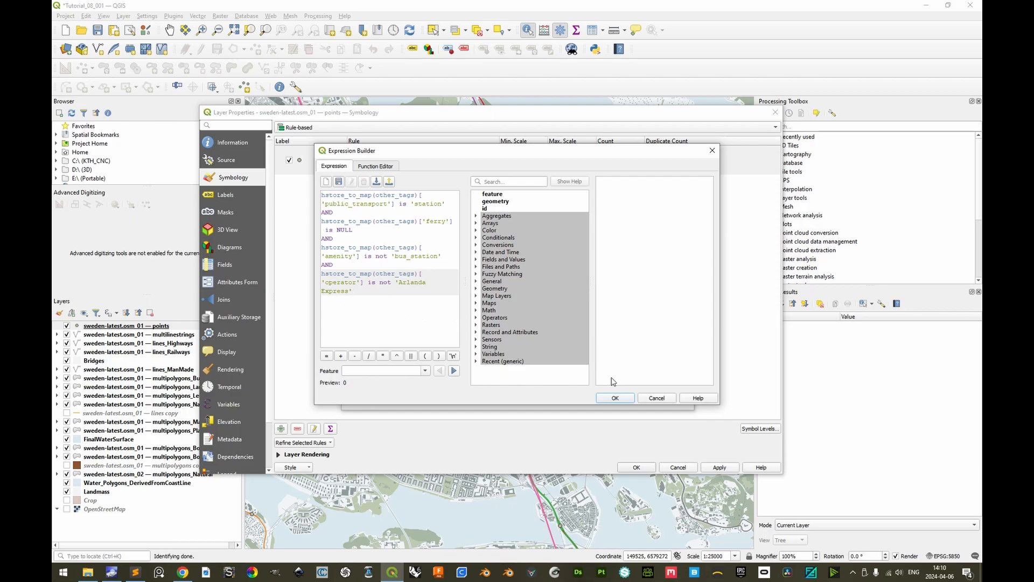
click(621, 396)
click(595, 399)
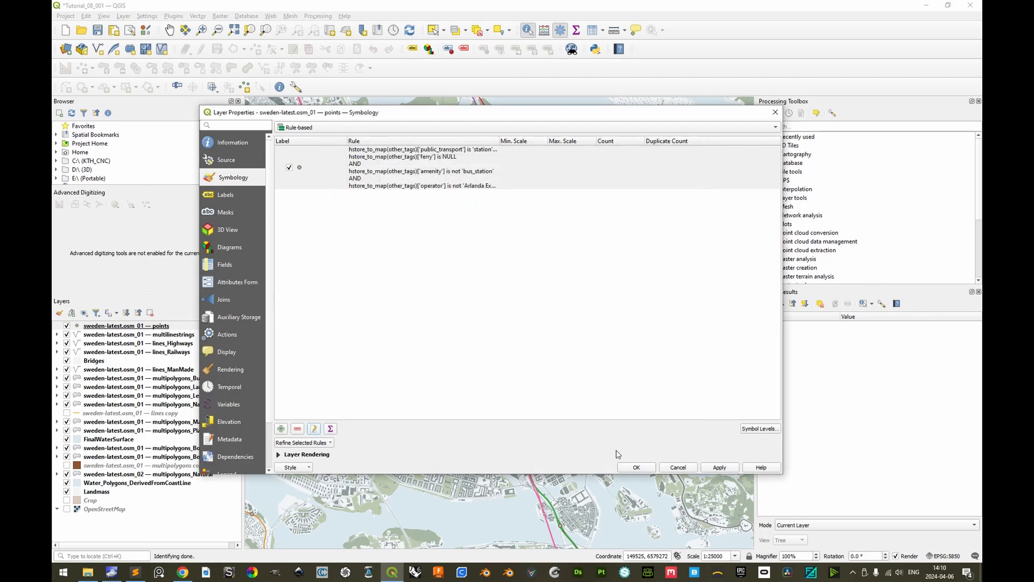
click(634, 467)
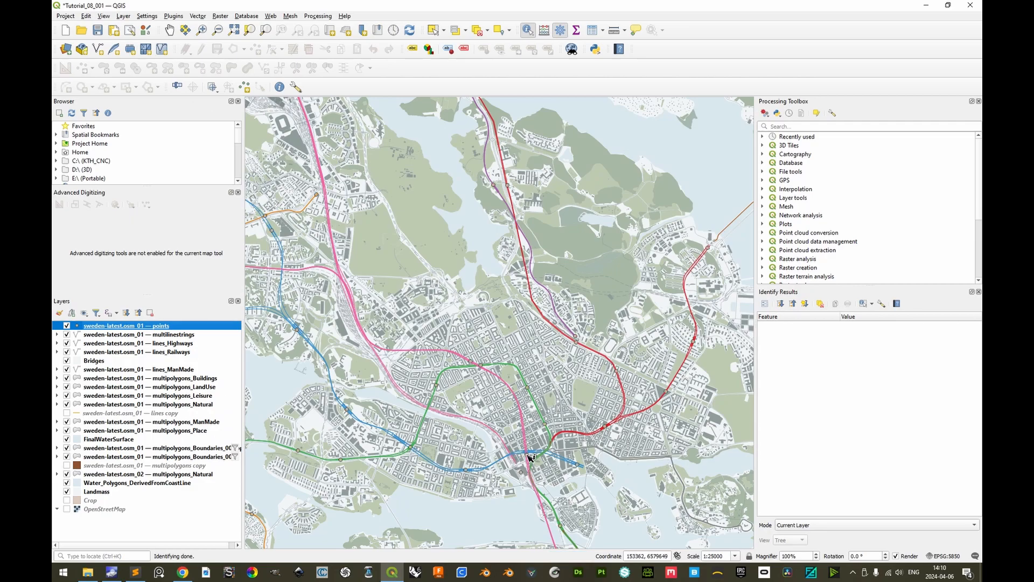
Leave the points layer's properties without changes and save the project
double_click(126, 326)
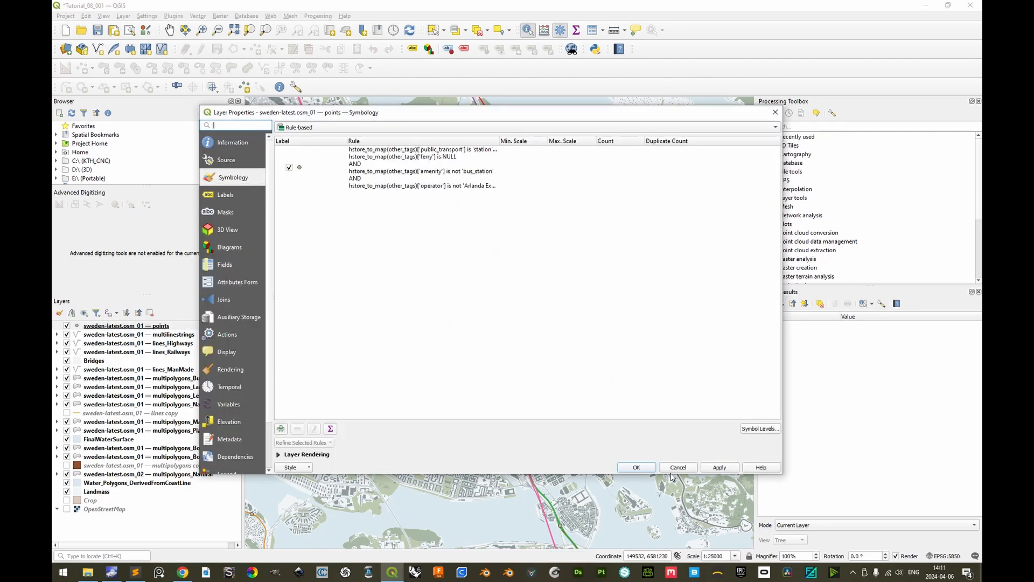
click(672, 474)
key(ctrl+s)
Set the size of the simple marker in the points layer's station rule to 4 mm
double_click(154, 326)
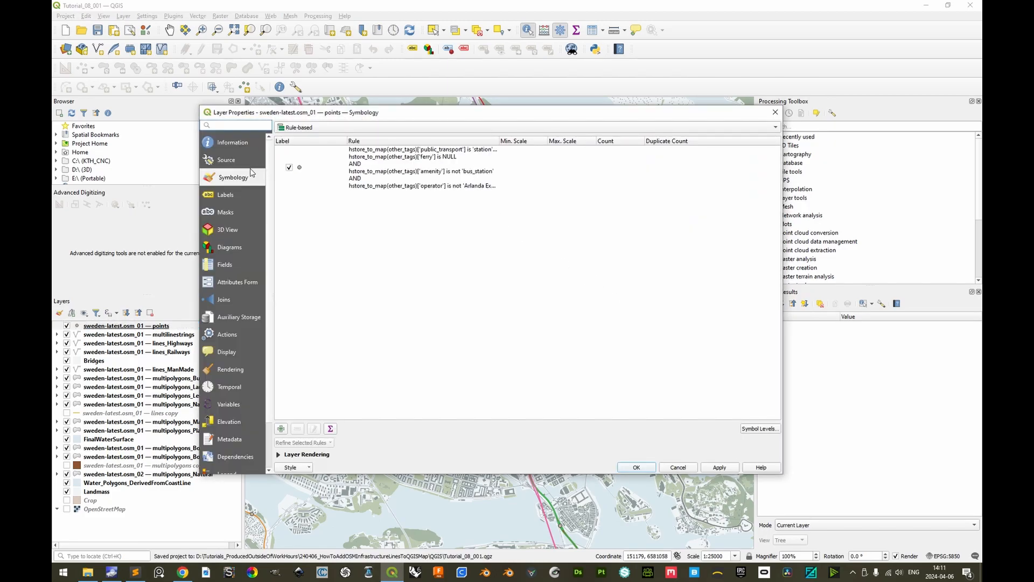
click(313, 168)
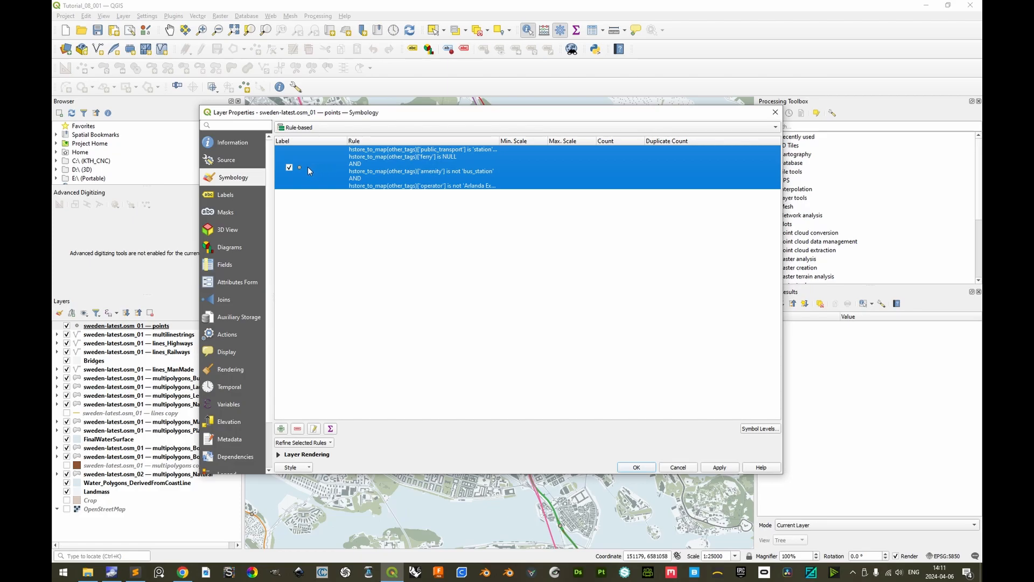
double_click(308, 166)
click(468, 297)
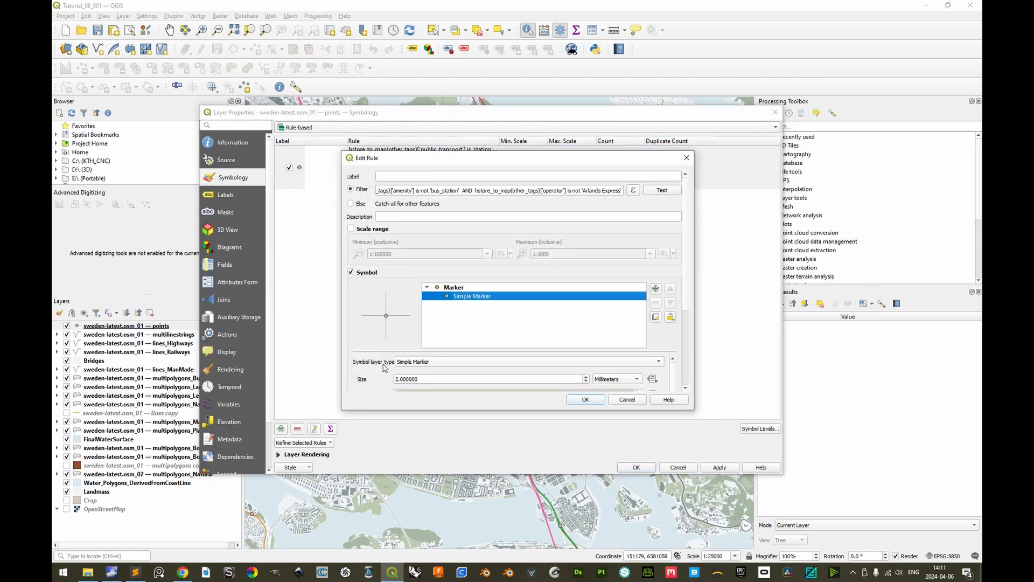
click(396, 379)
text(4)
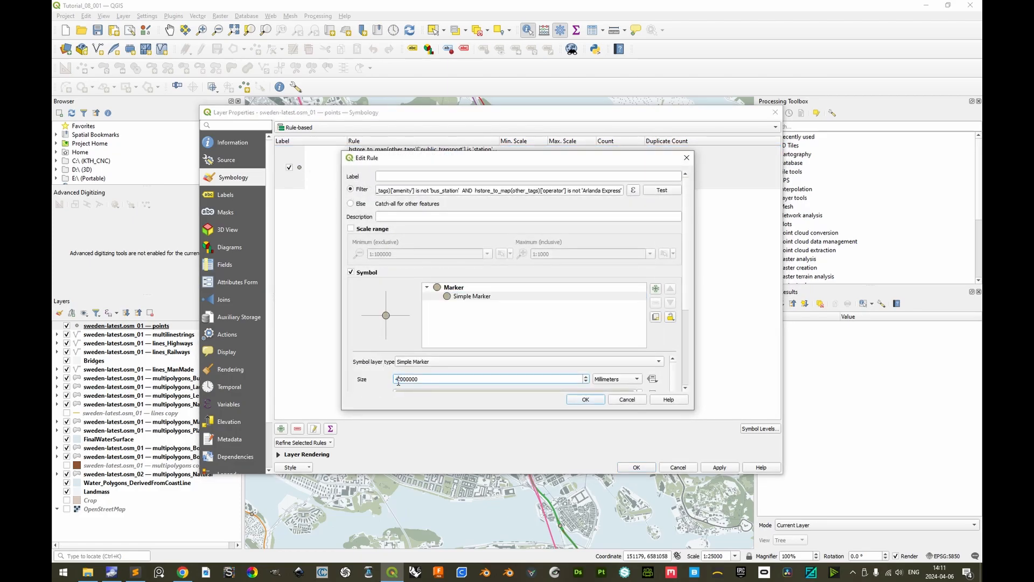
Sample the off-white #ebf6f2 as the station marker's colour
click(455, 289)
click(424, 364)
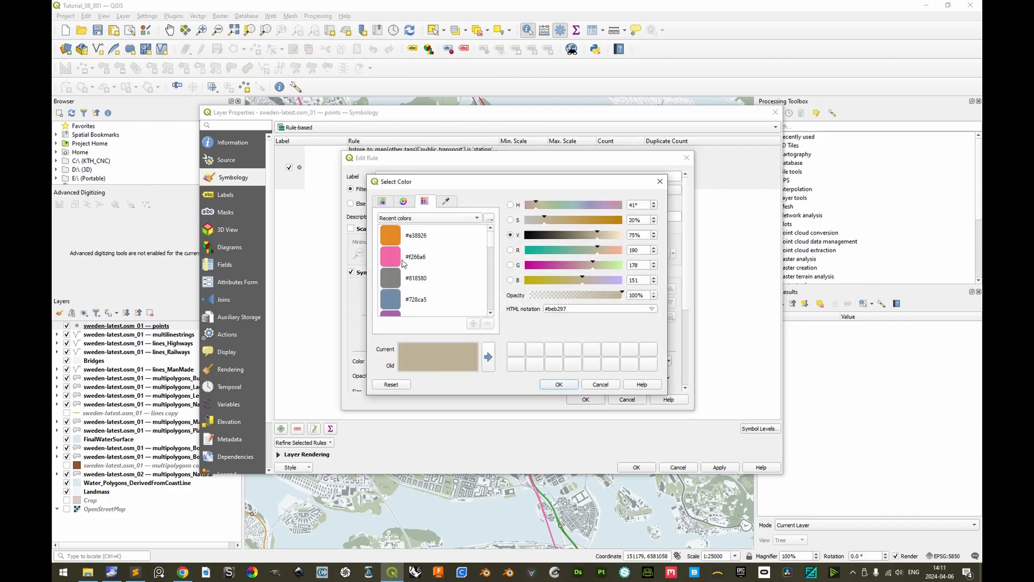
key(space)
click(559, 384)
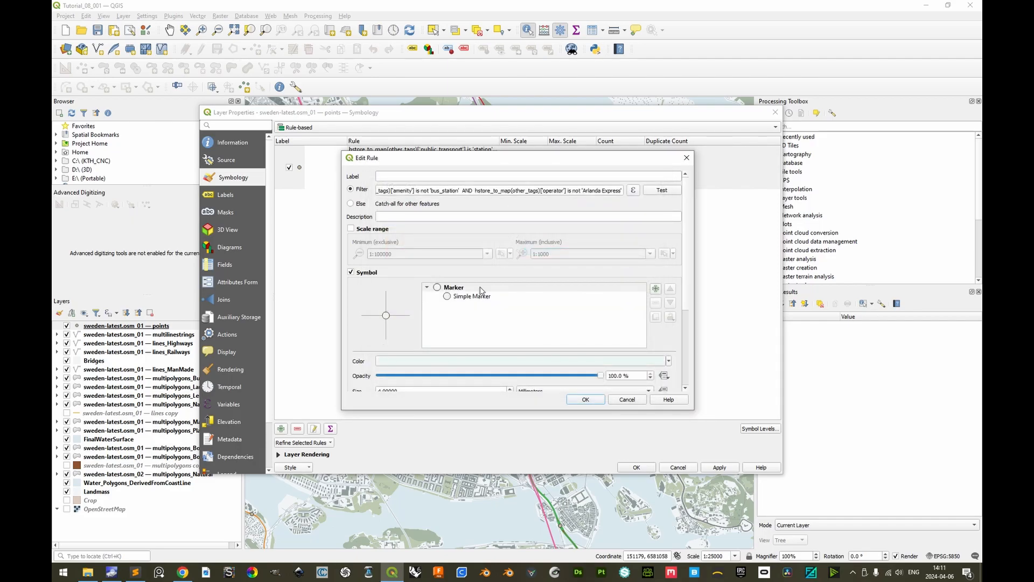
Set the station marker's stroke width to 0.25 mm and accept the symbology
click(472, 296)
scroll(690, 361, down, 2)
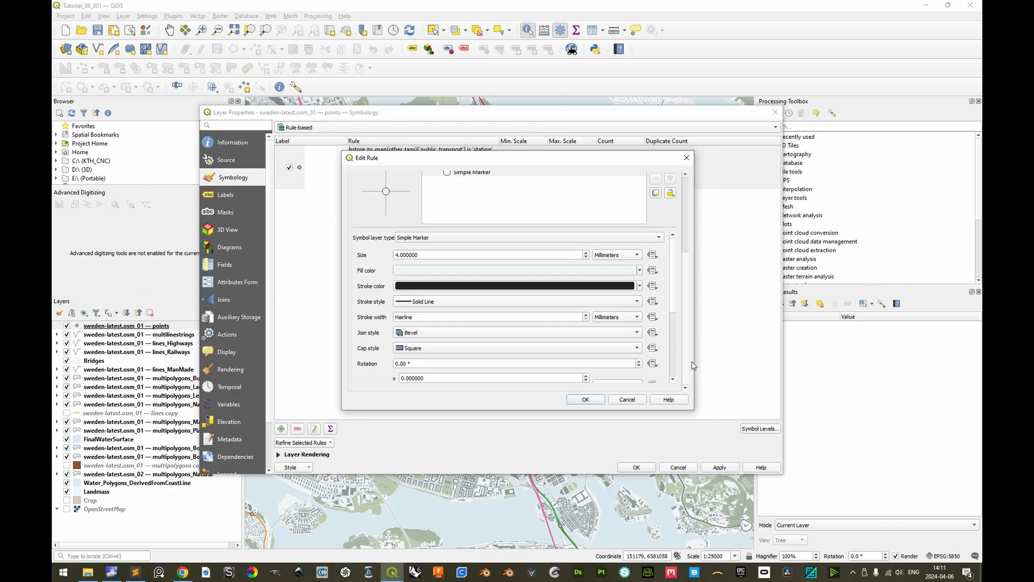
click(420, 316)
text(0.08)
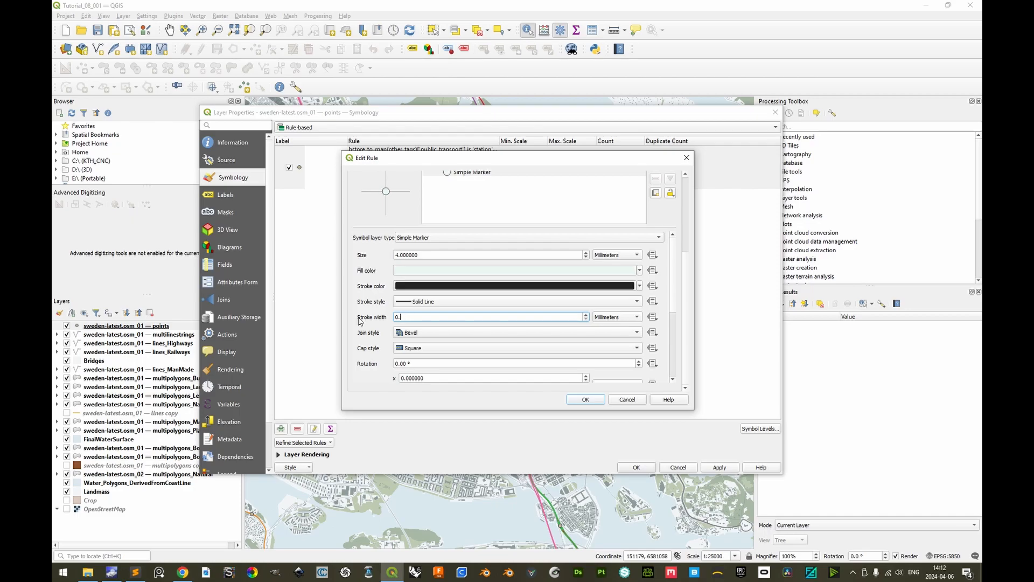
click(585, 399)
click(653, 469)
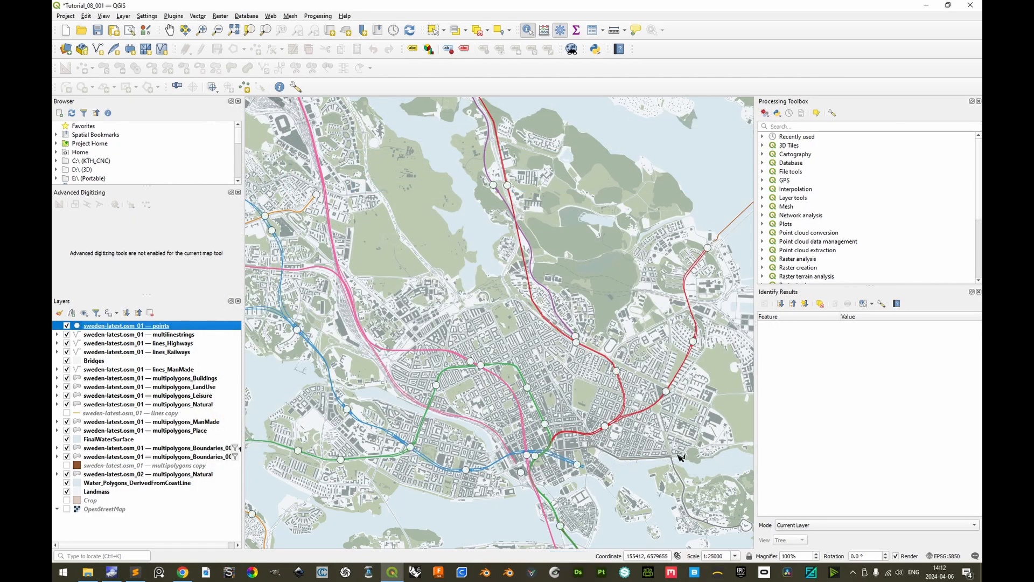
Reopen the points layer's station rule and set its simple marker's size to 2 mm
double_click(102, 326)
double_click(325, 166)
click(467, 297)
double_click(395, 379)
text(2)
text(.5)
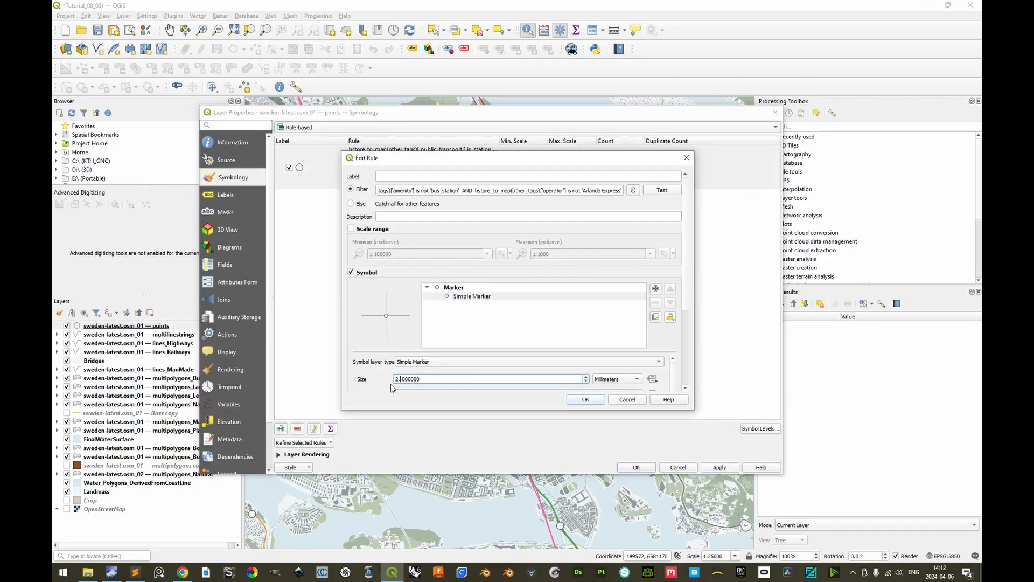
Set the station marker's colour to pink #f266a6, consulting the SL rail network map in the browser, and accept the symbology
click(472, 287)
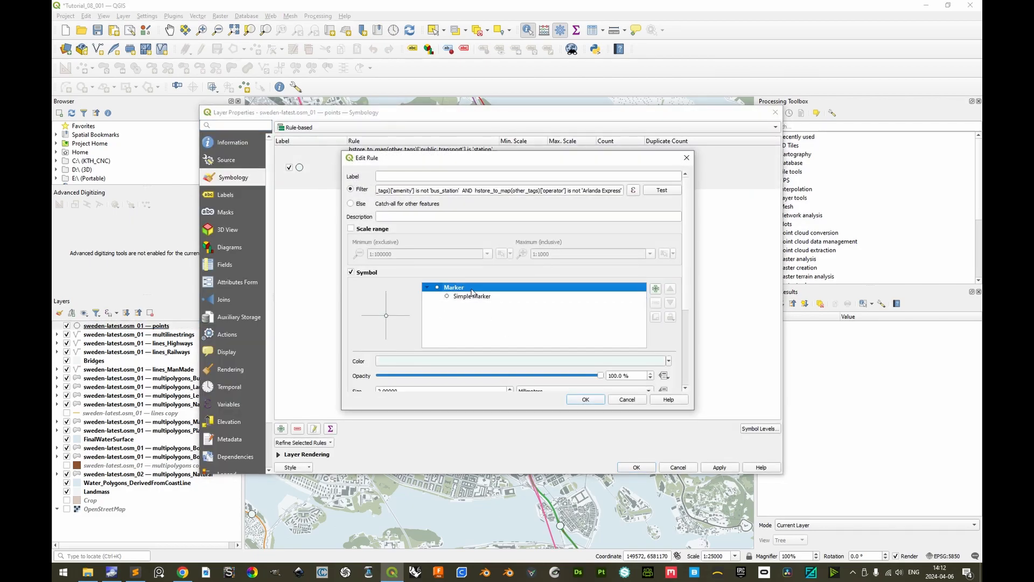
click(429, 361)
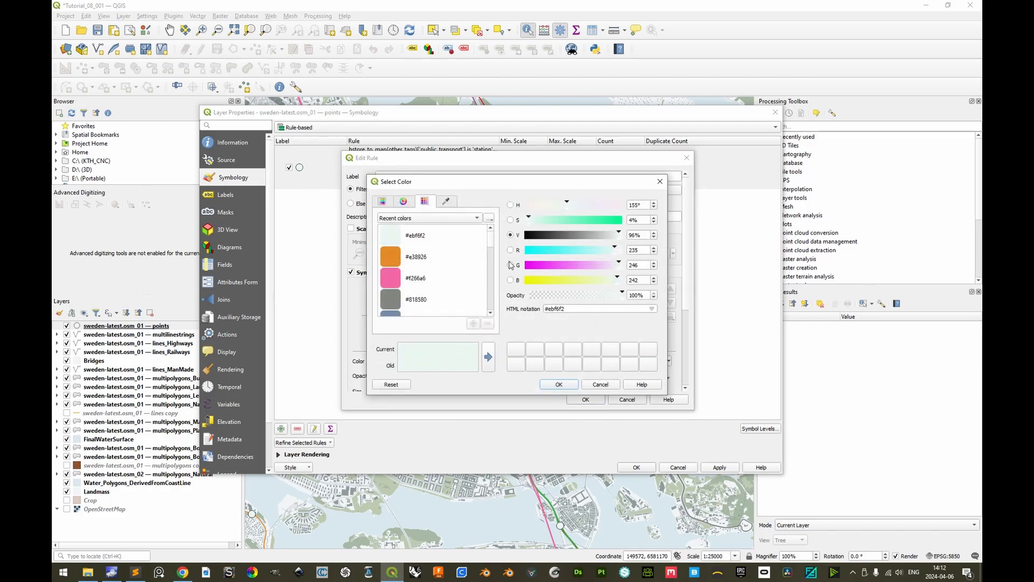
key(alt+Tab)
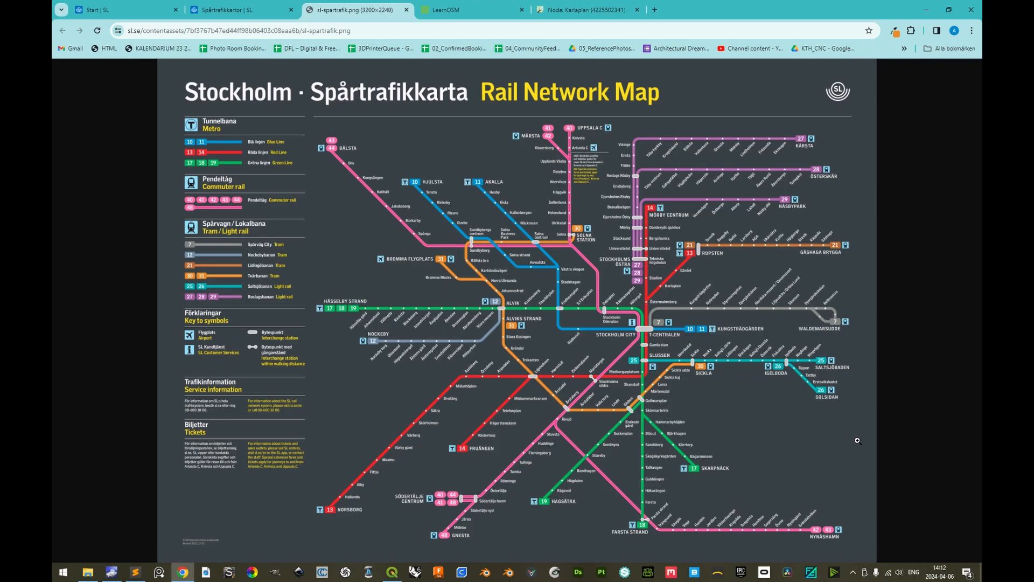
key(alt+Tab)
click(555, 388)
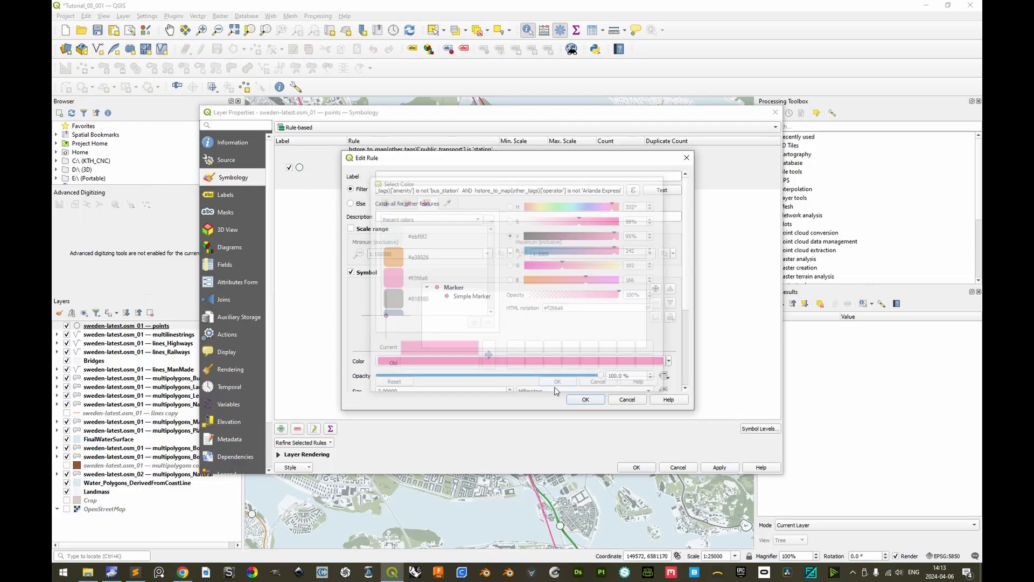
click(578, 400)
click(636, 467)
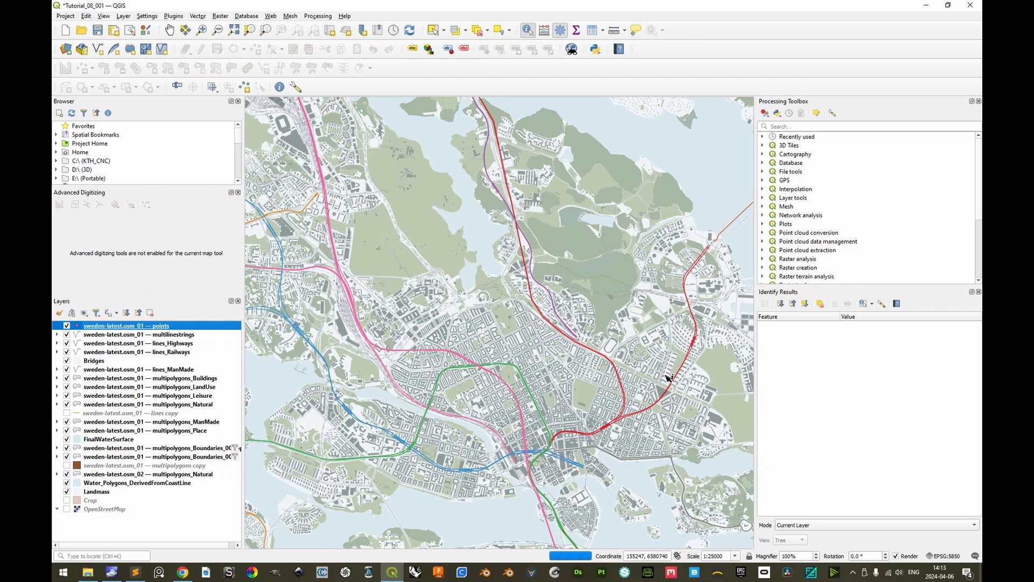
Set the size of the station rule's simple marker to 3 mm
double_click(141, 327)
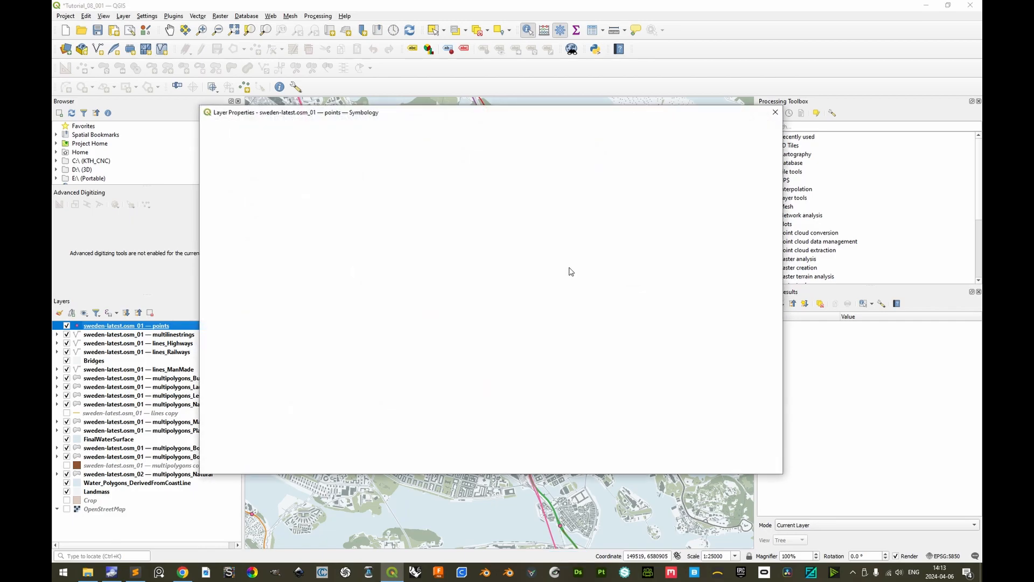
double_click(333, 175)
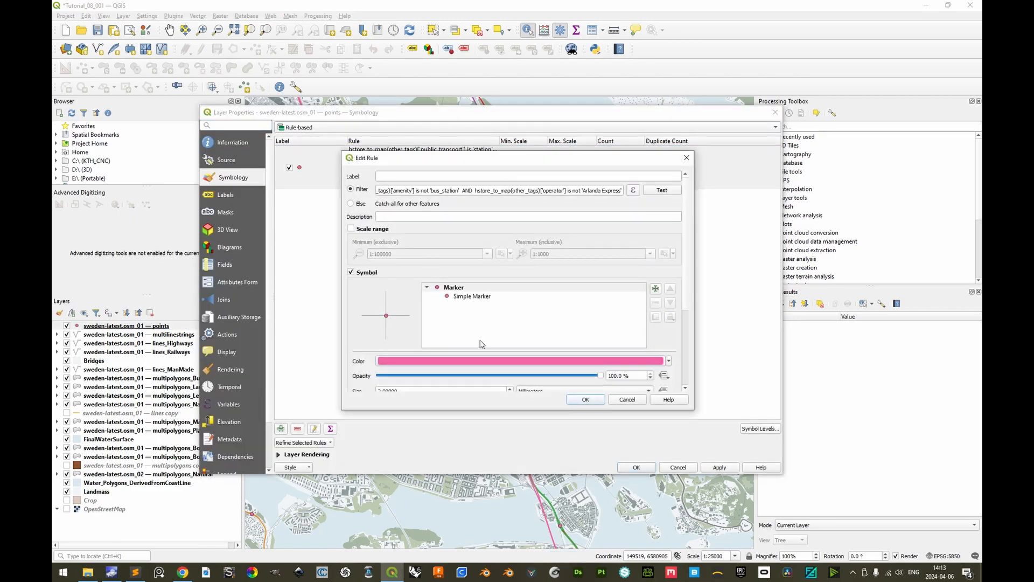
click(461, 298)
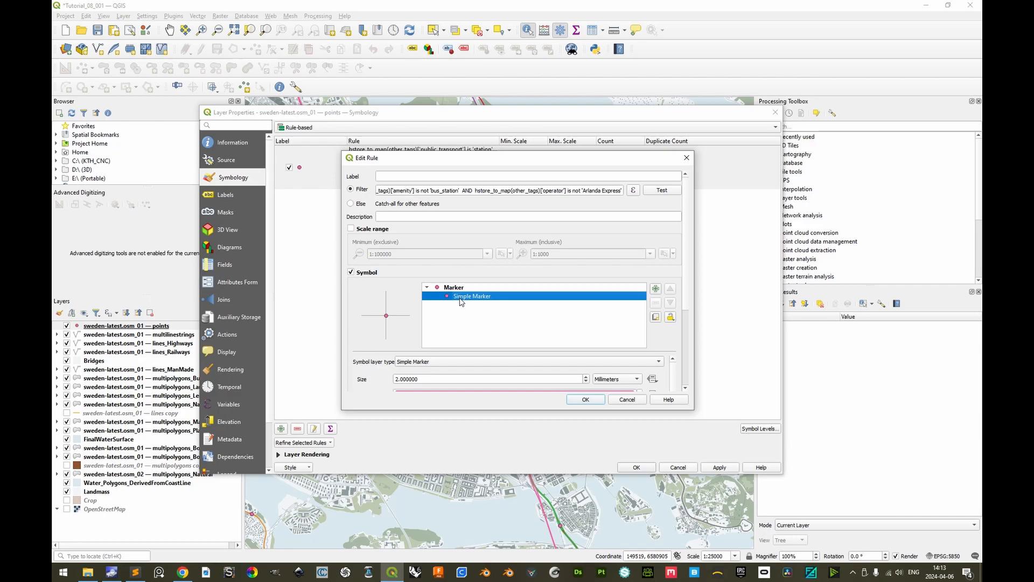
click(393, 379)
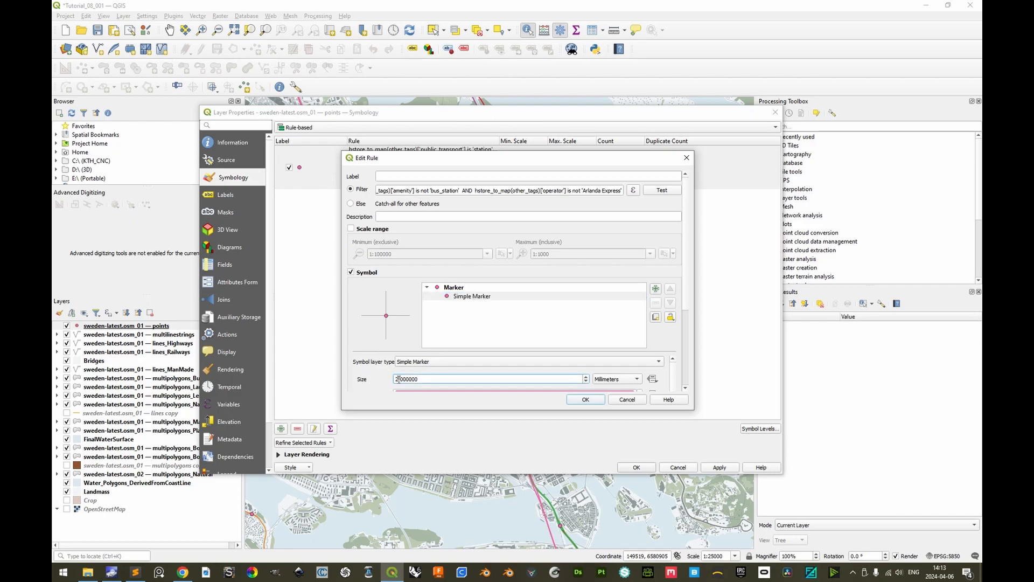
click(465, 289)
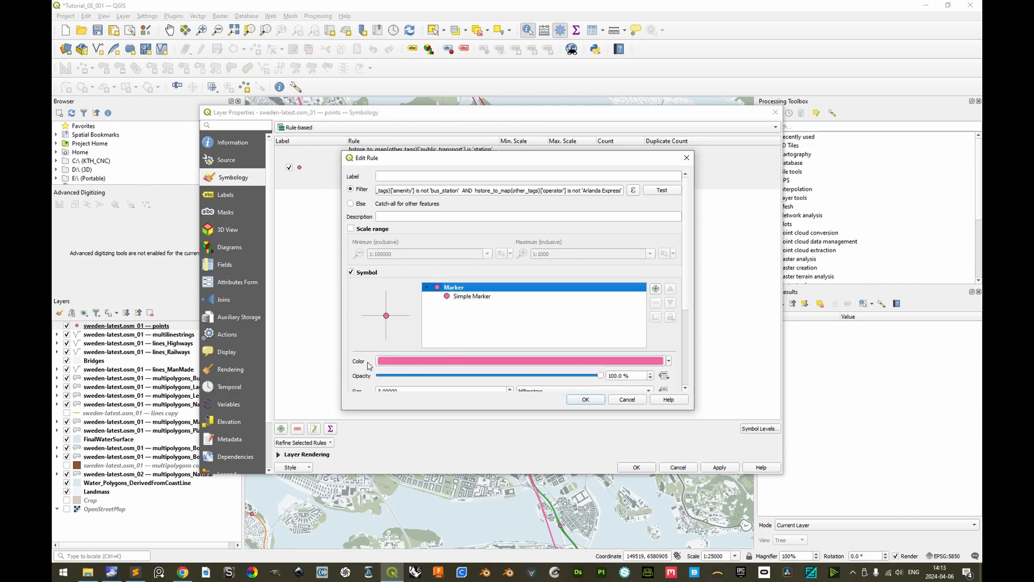
Set the station marker's stroke colour to the recent colour #ebf6f2
click(473, 297)
scroll(371, 371, down, 3)
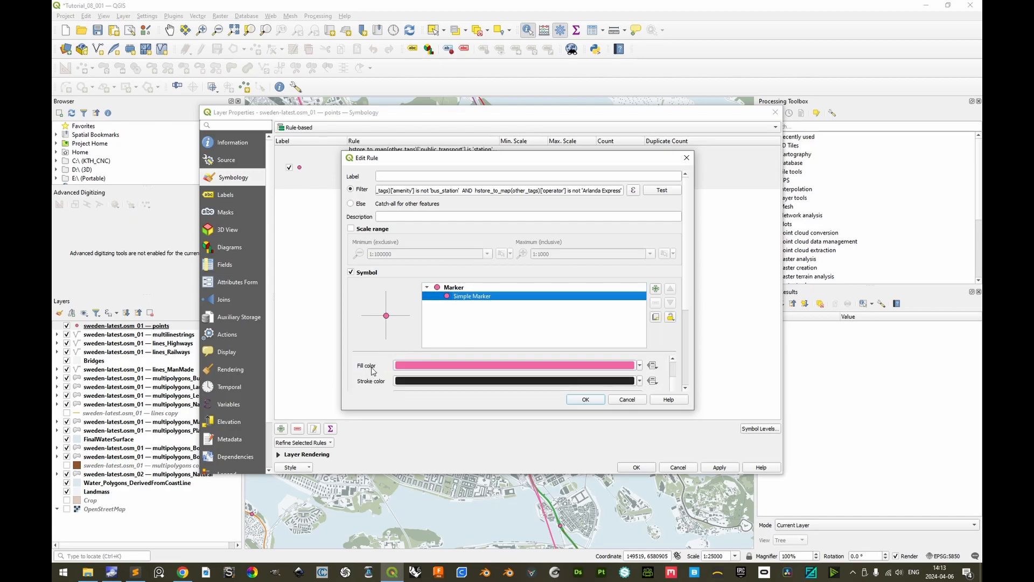
drag(663, 411, 663, 516)
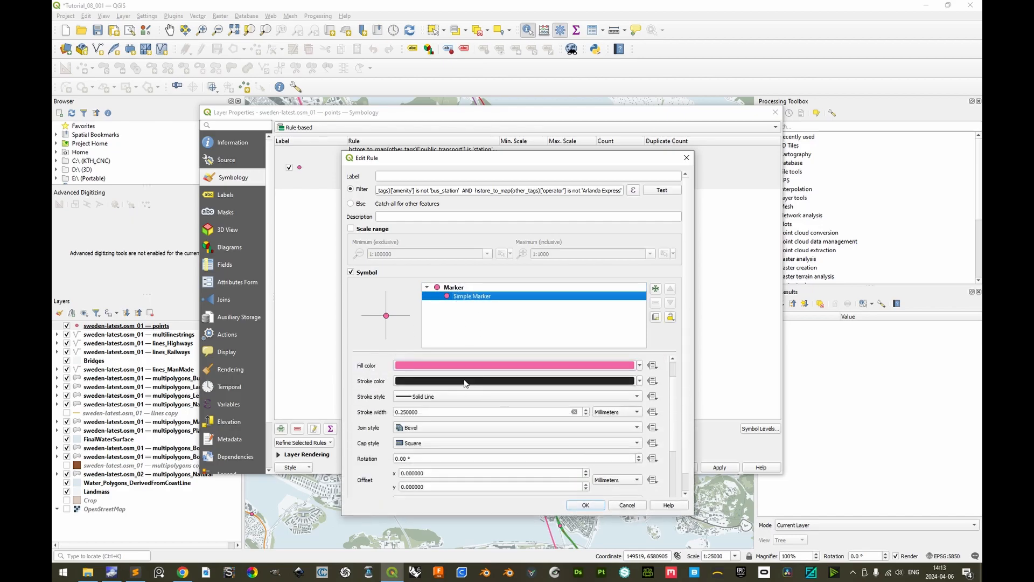
click(463, 380)
click(435, 259)
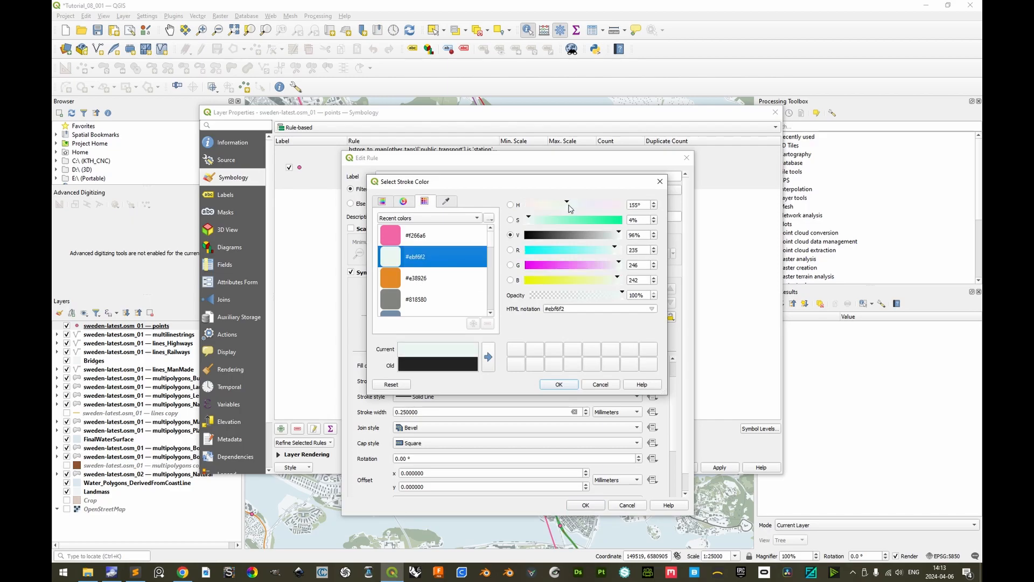
click(559, 384)
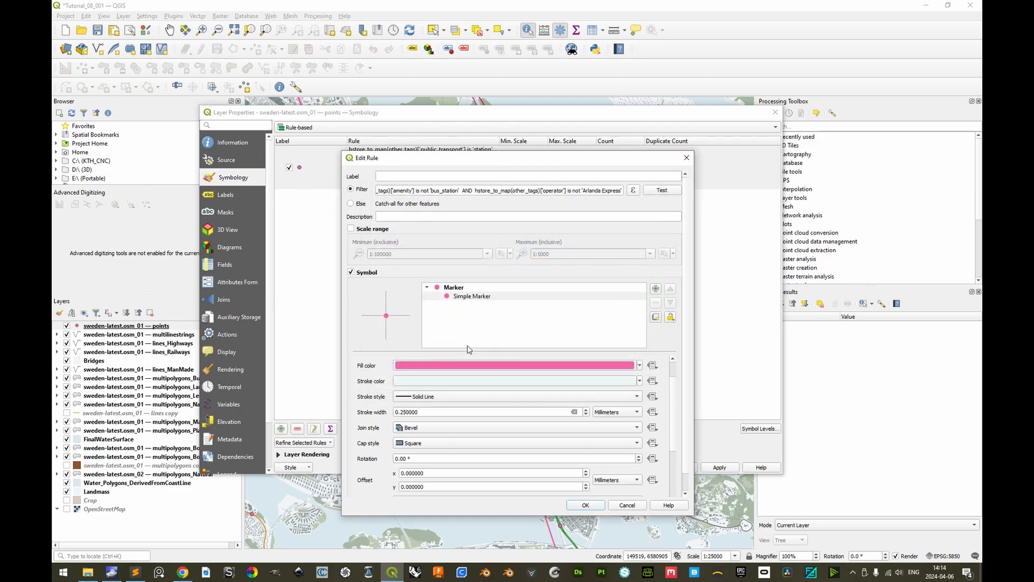
Set the station marker's overall colour to the recent grey #818580
click(462, 290)
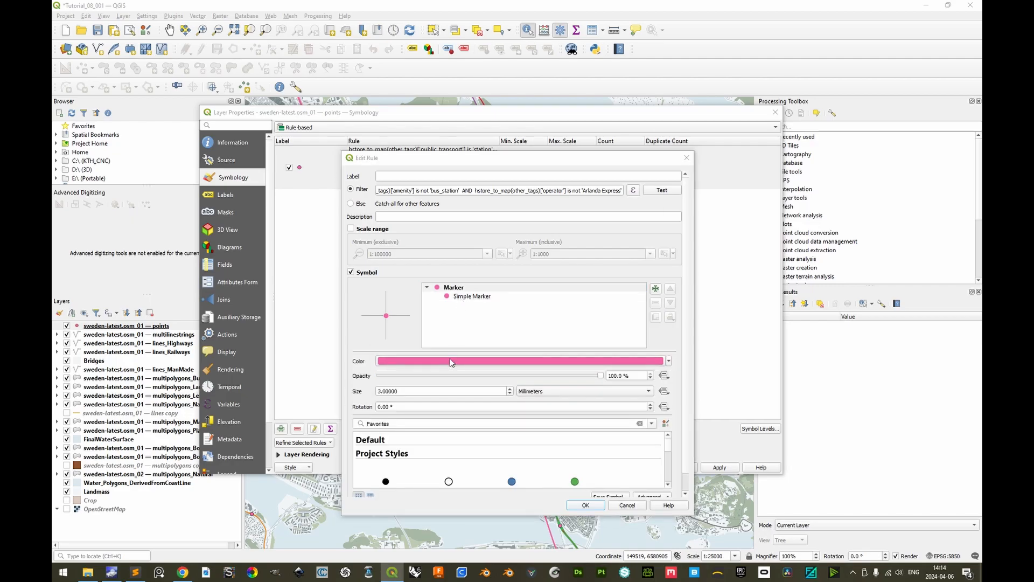
click(451, 360)
click(431, 297)
click(547, 385)
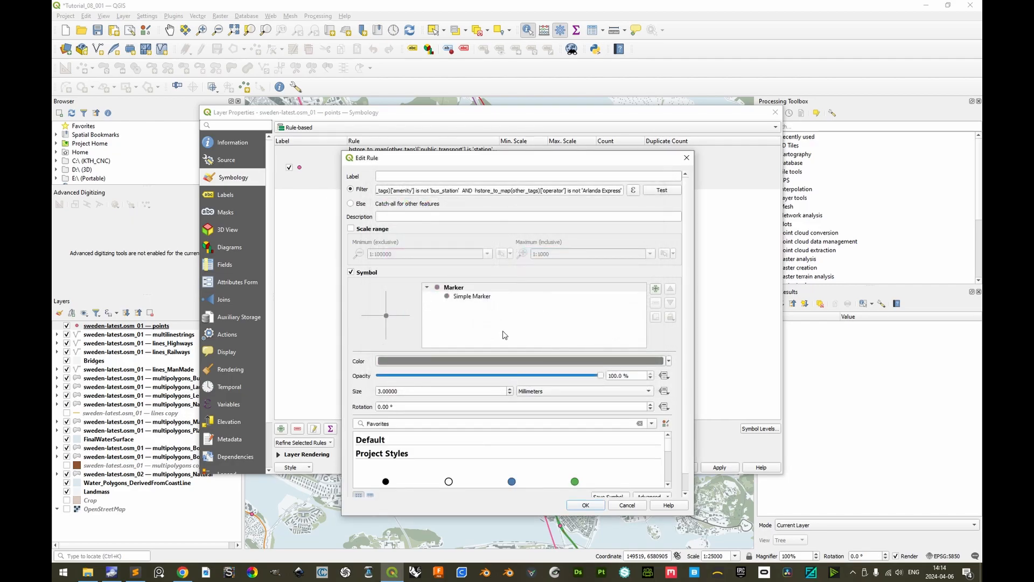
Apply the edited marker to the station rule and accept the points layer's symbology
click(578, 506)
click(634, 466)
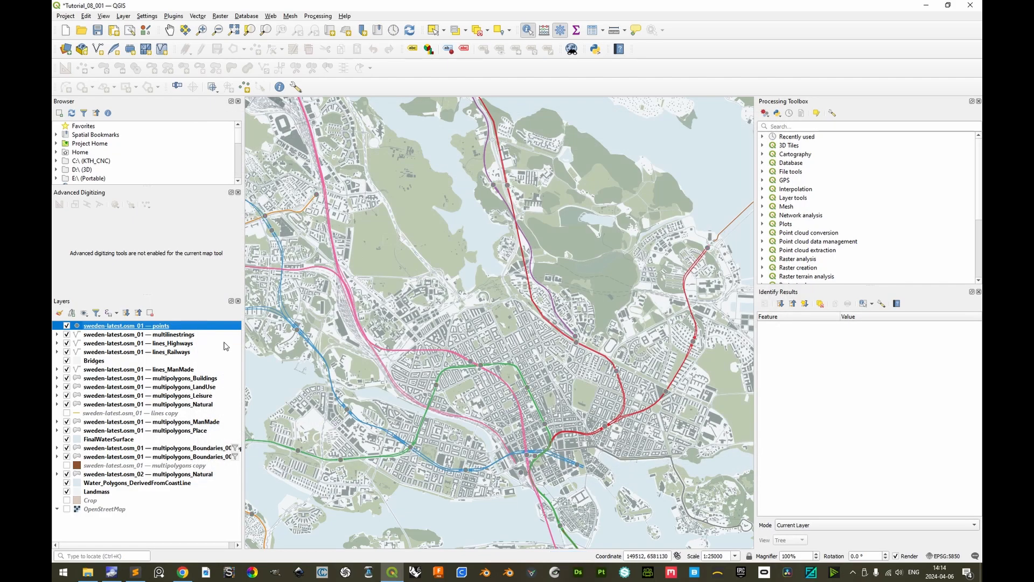
Set the station rule's marker colour to orange-red #f24100 and accept the points layer's symbology
double_click(173, 326)
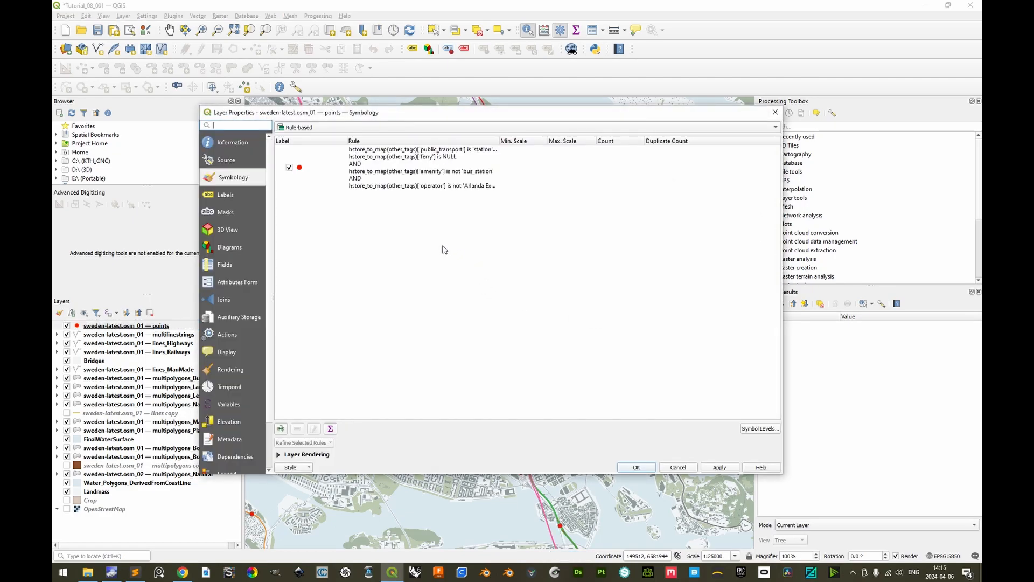
double_click(322, 170)
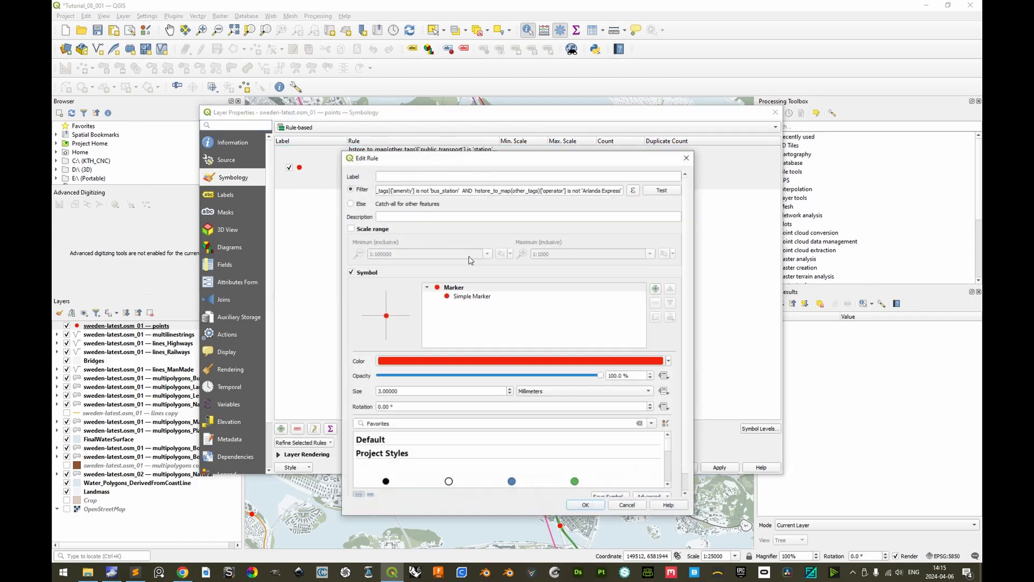
click(606, 361)
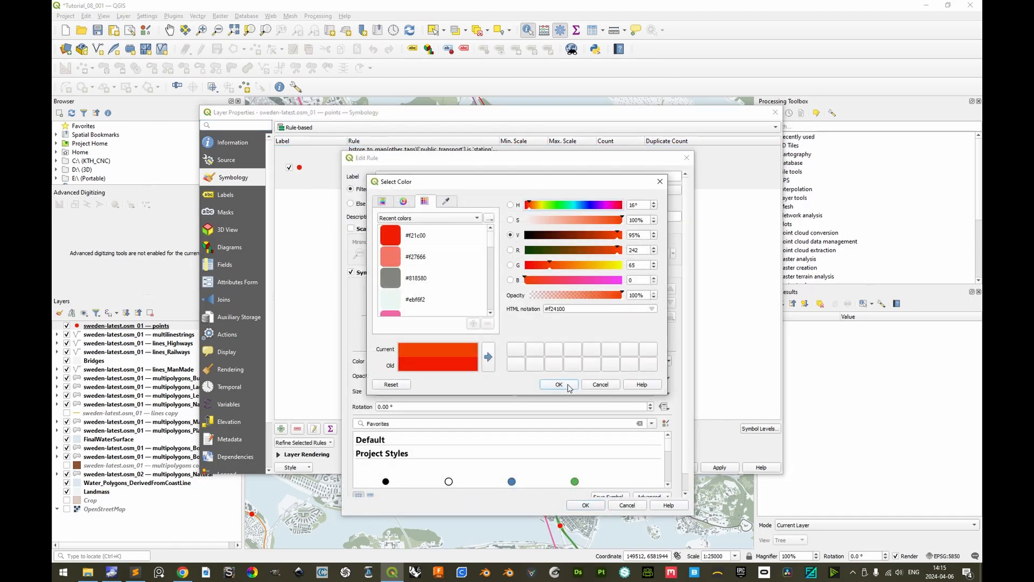
click(558, 384)
click(585, 505)
click(635, 468)
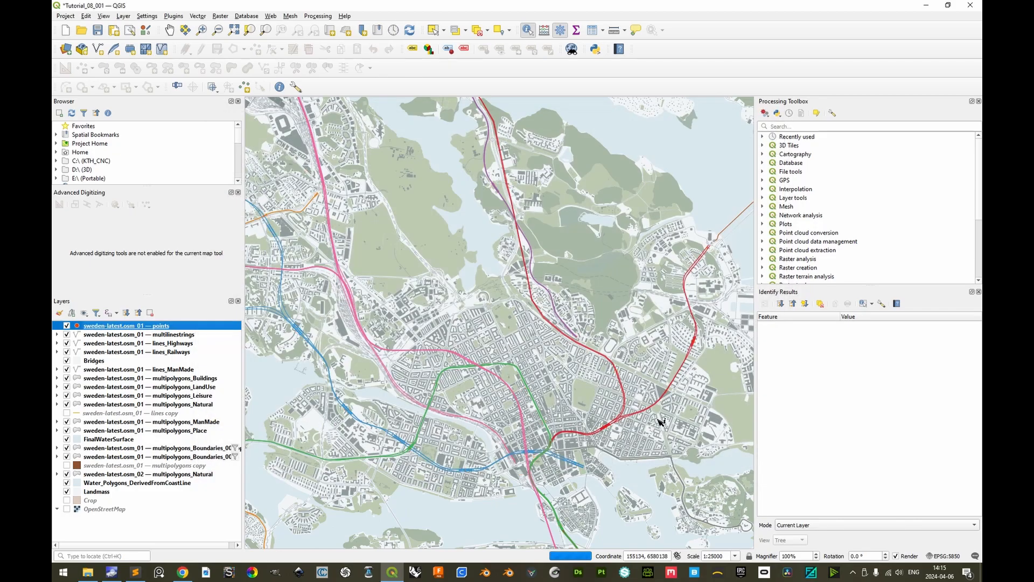
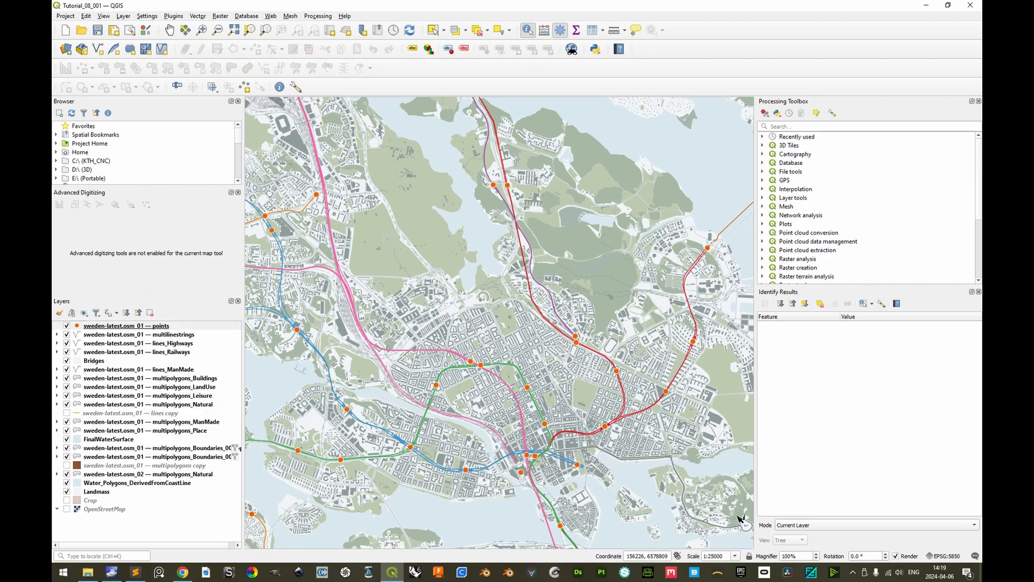
Duplicate the sweden-latest.osm_01 — points layer and rename the original to end in points_Railway
right_click(124, 329)
right_click(139, 330)
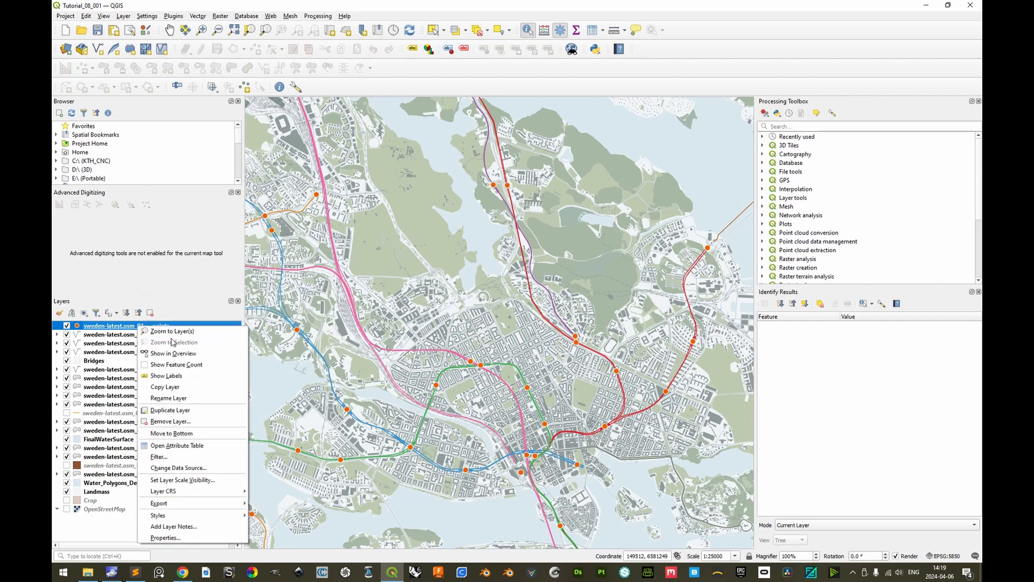
click(173, 414)
key(F2)
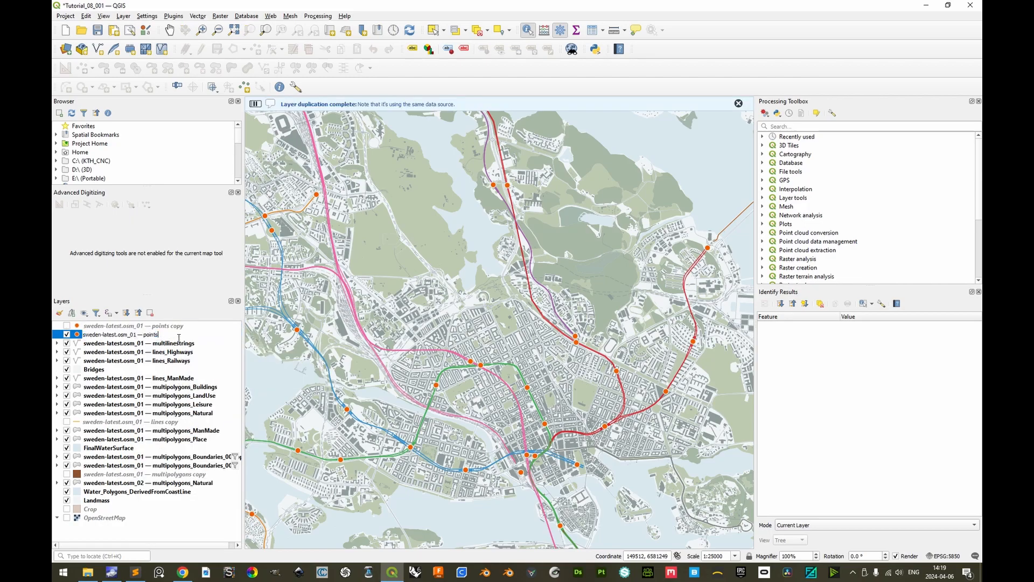
text(_Railwa)
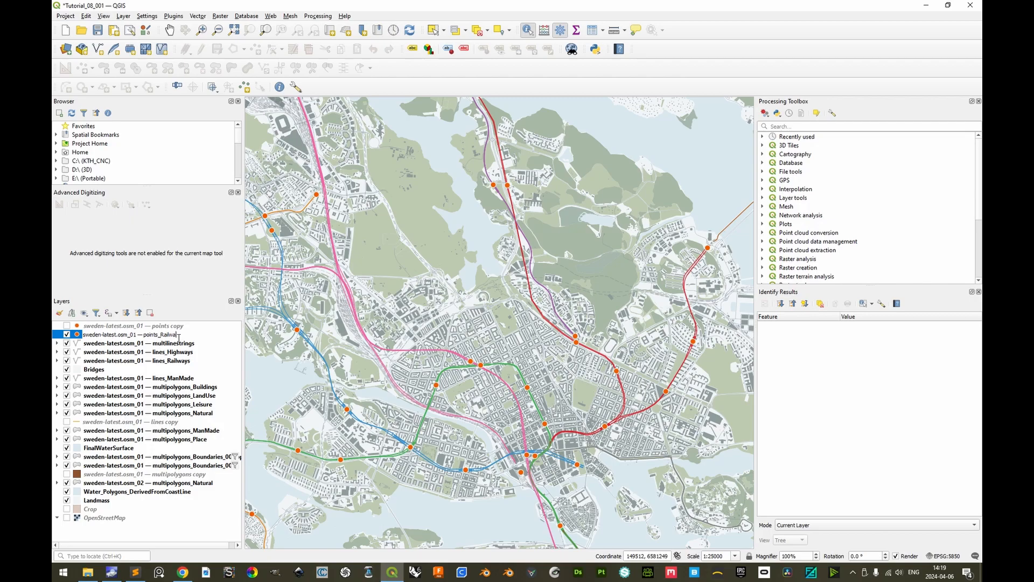
text(y)
key(Return)
Rename the duplicated points layer sweden-latest.osm_01 — points_Tram
click(164, 326)
key(F2)
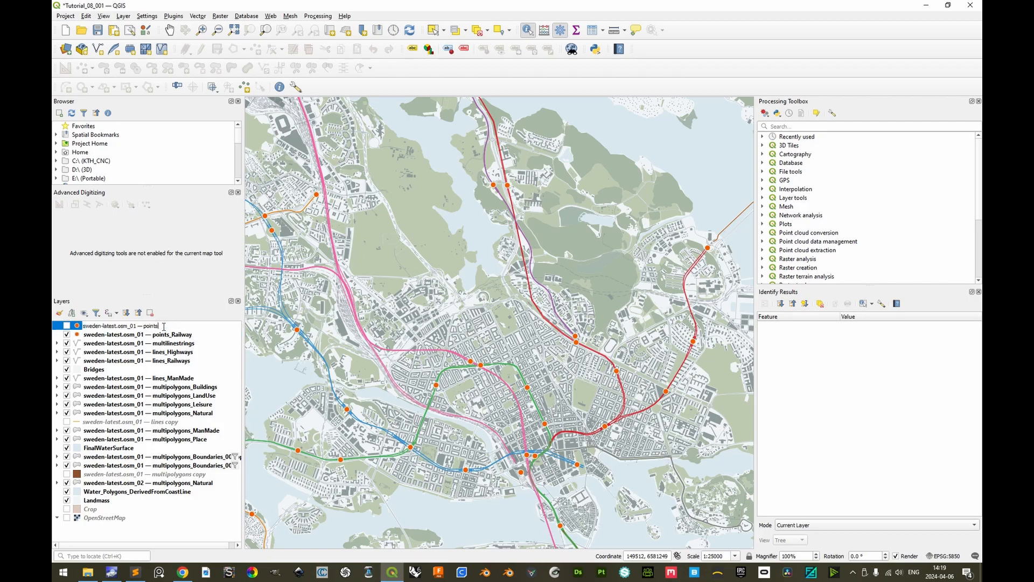
text(_Tram)
key(Return)
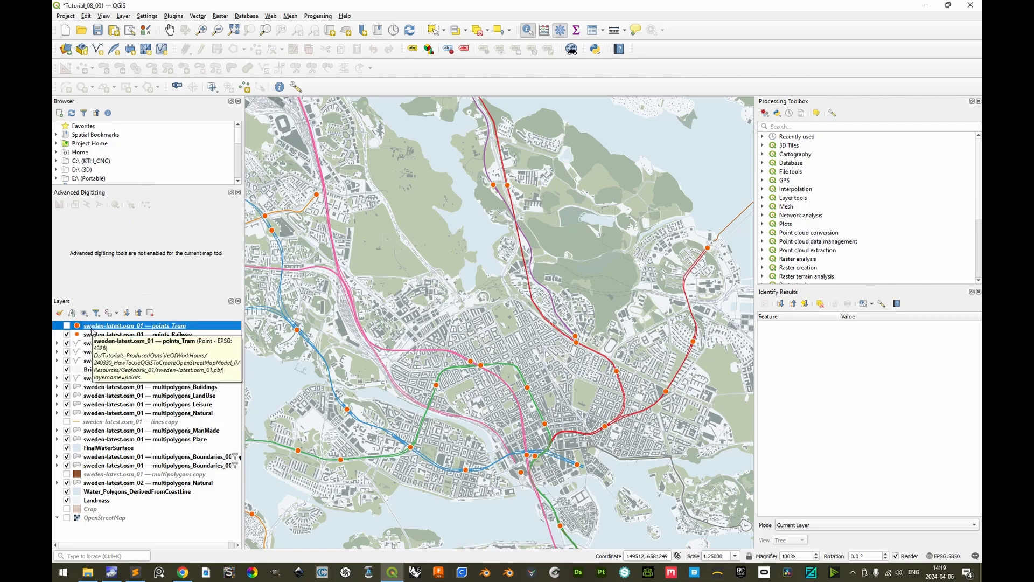
Replace the points_Tram rule's filter with hstore_to_map(other_tags)['public_transport'] is NULL and accept the symbology
double_click(195, 326)
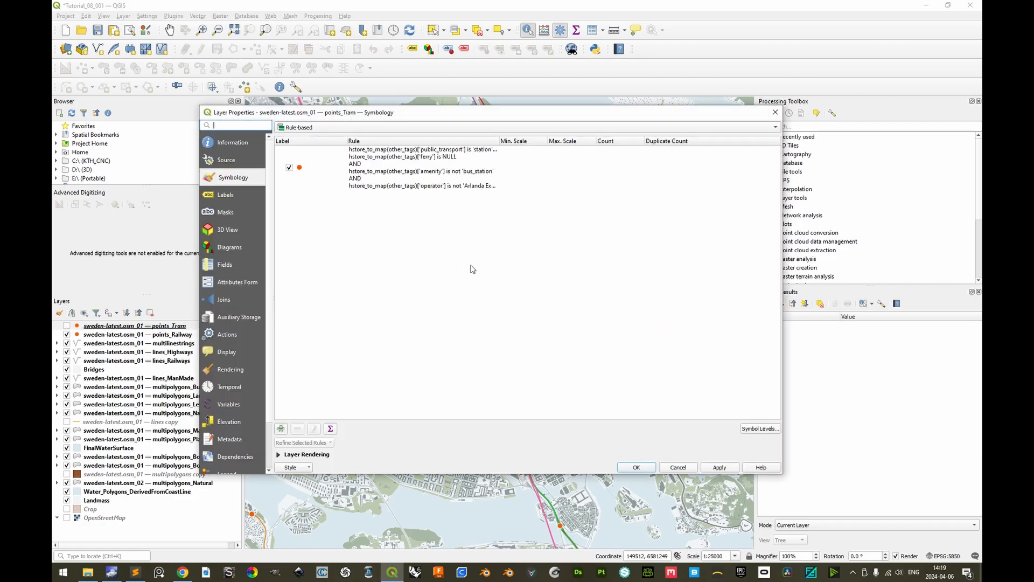
double_click(355, 174)
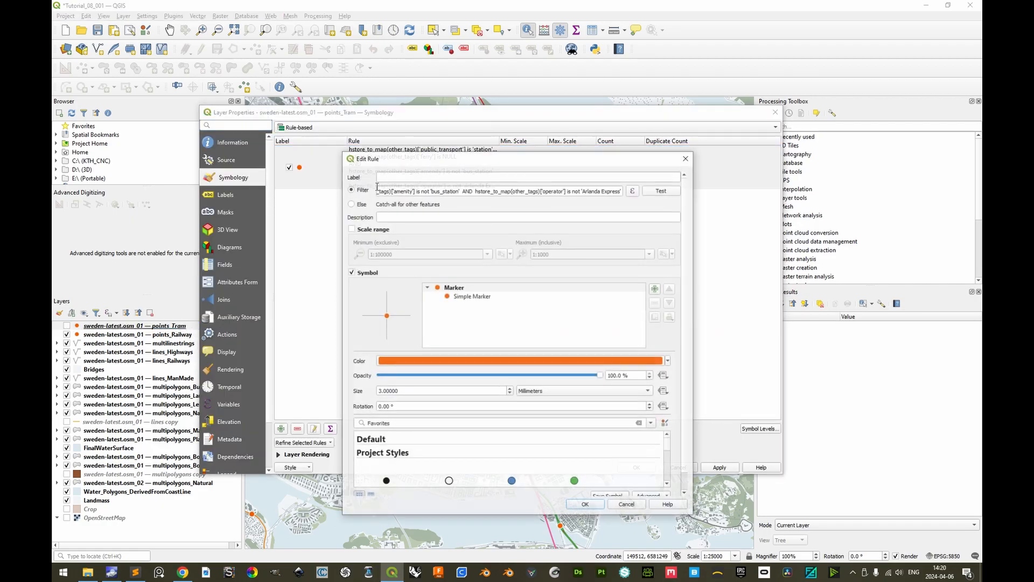
click(633, 190)
key(ctrl+a)
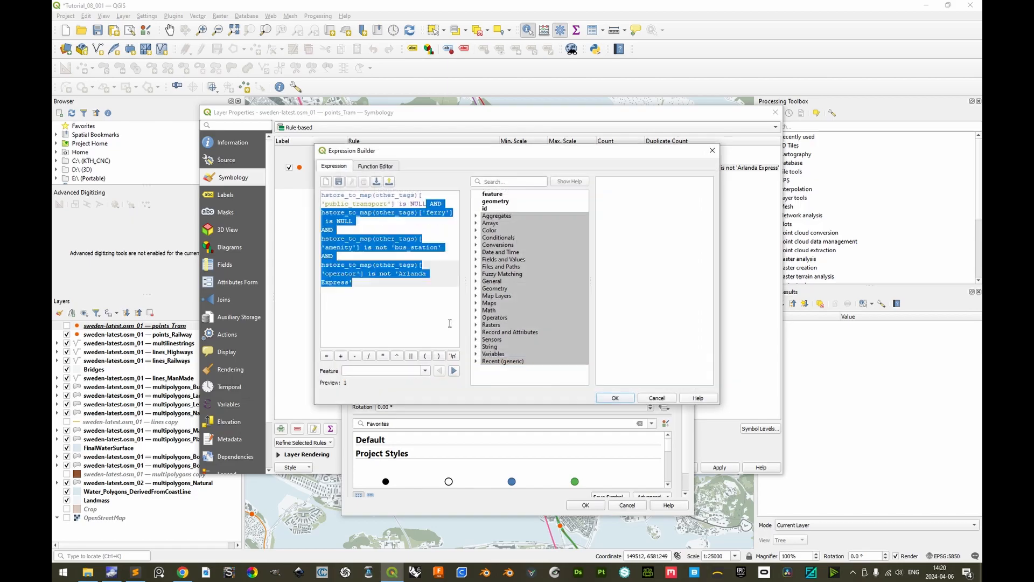
text(hstore_to_map(other_tags)['public_transport'] is NULL)
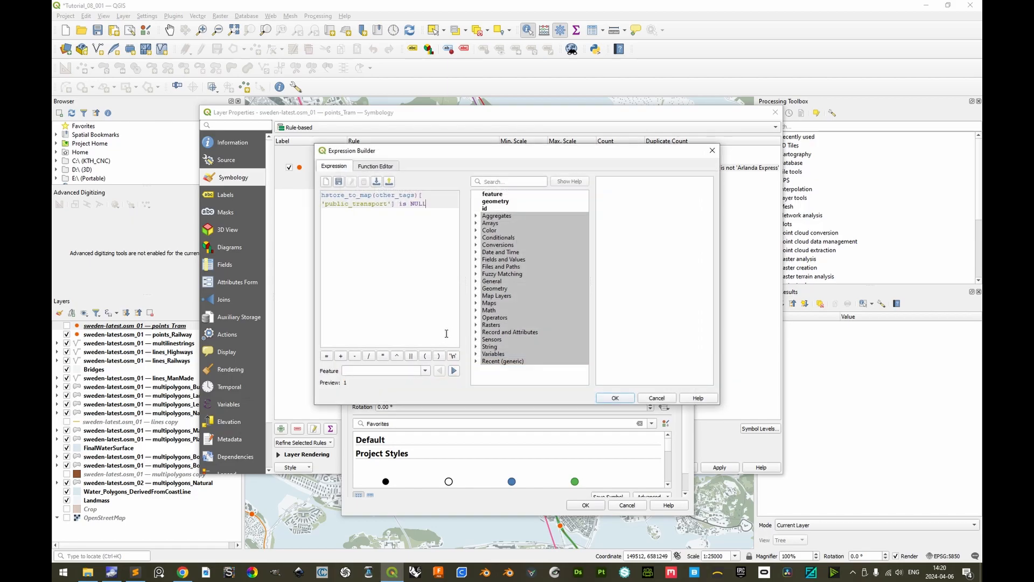
click(600, 397)
click(580, 505)
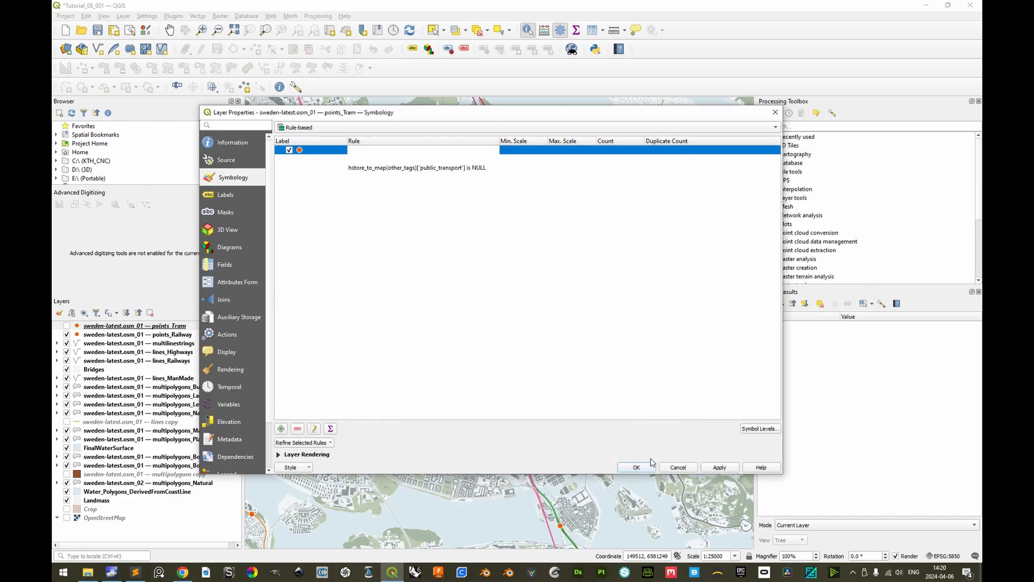
click(649, 466)
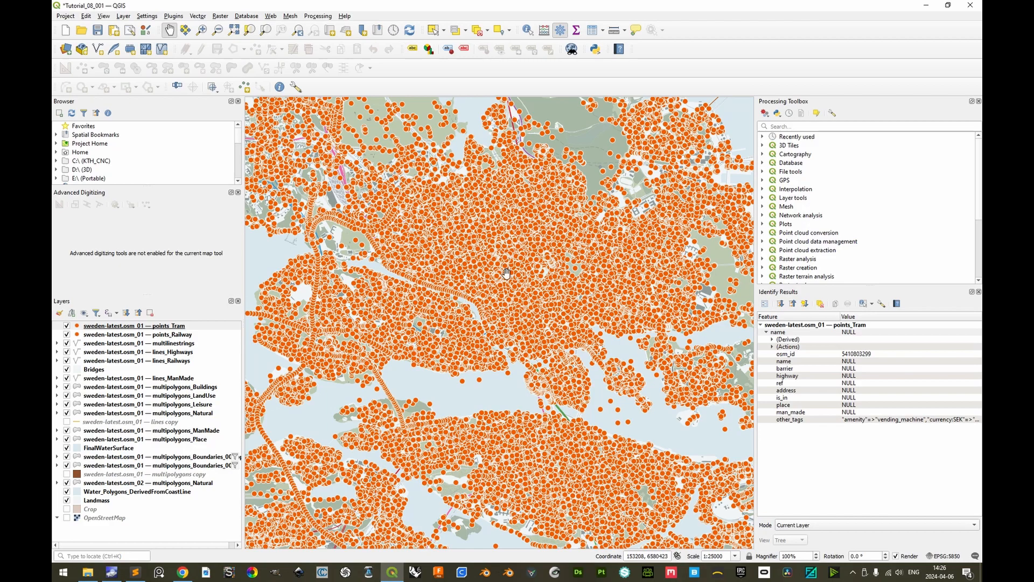
Change the public_transport condition in the points_Tram rule's filter from NULL to 'stop_position'
double_click(149, 327)
double_click(376, 151)
click(635, 191)
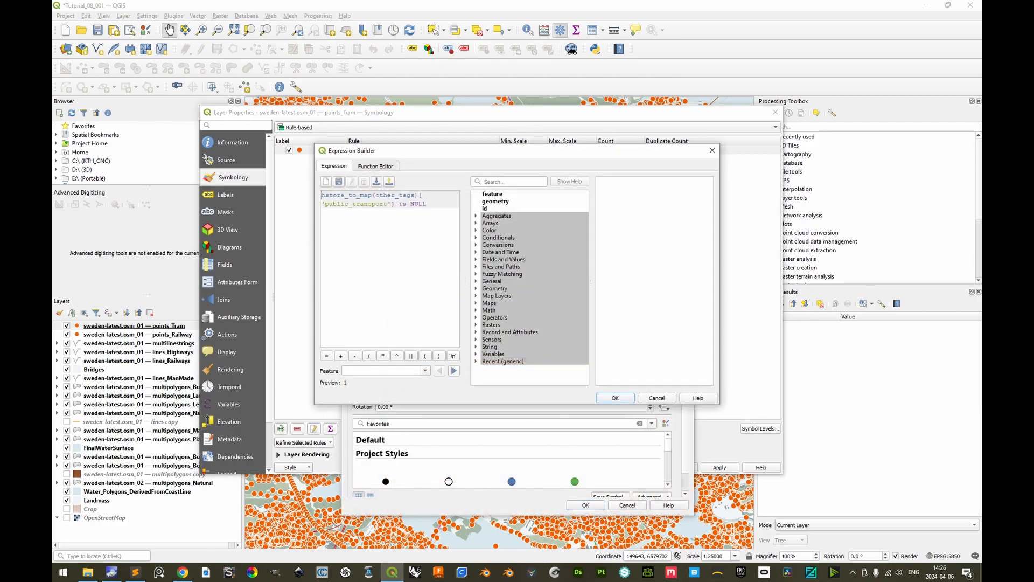
key(alt+Tab)
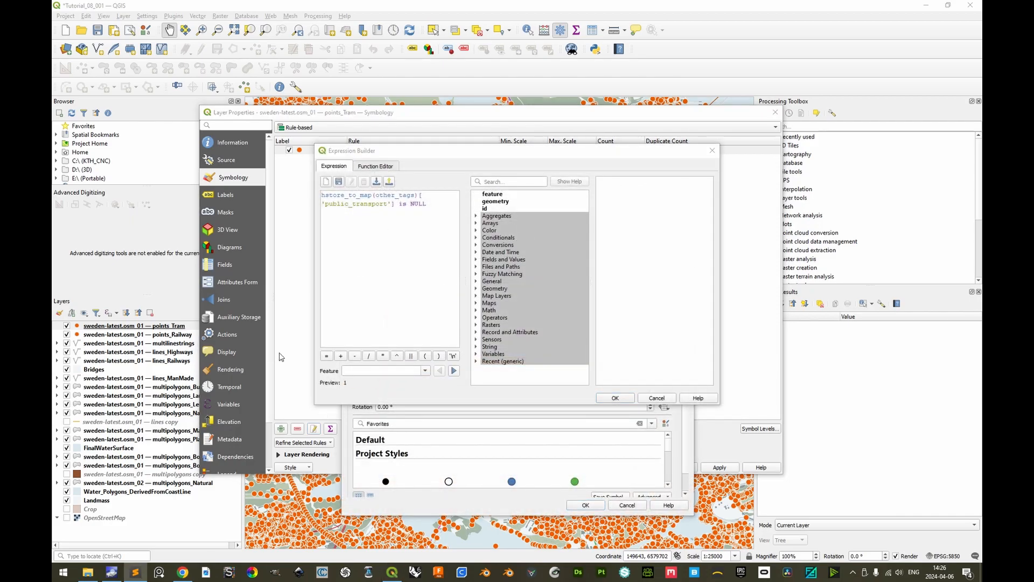
double_click(418, 204)
text('stop_position')
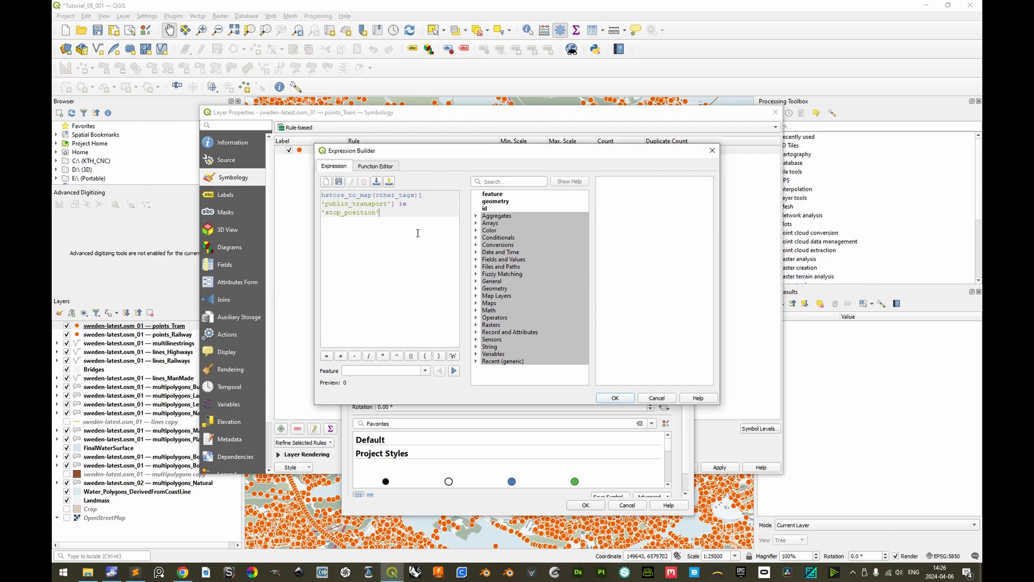
Add the condition AND hstore_to_map(other_tags)['railway'] is 'tram_stop' to the points_Tram filter and accept the symbology
key(Return)
text(AND)
key(Return)
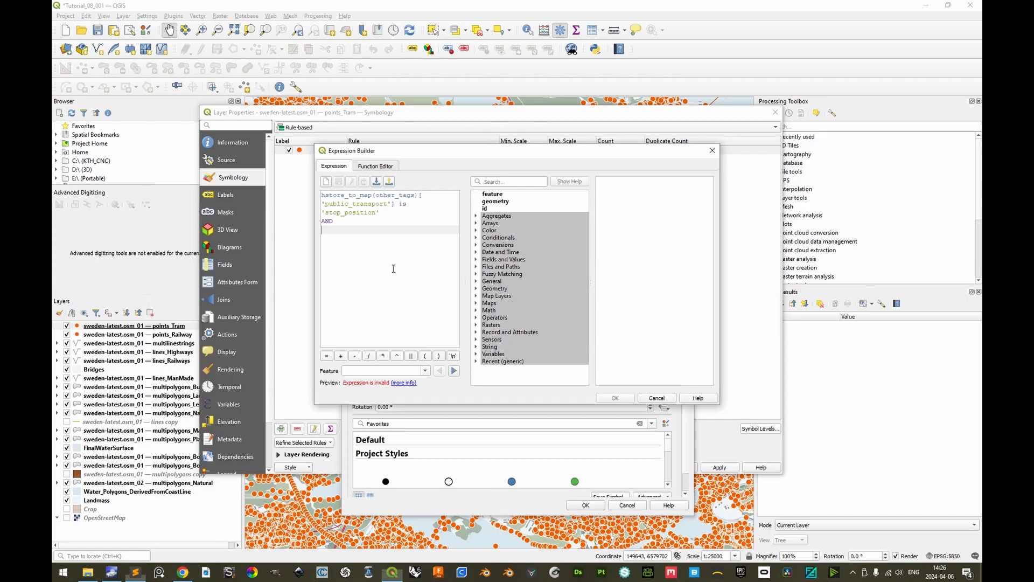
text(hstore_to_map(other_tags)['railway'] is 'tram_stop')
click(614, 397)
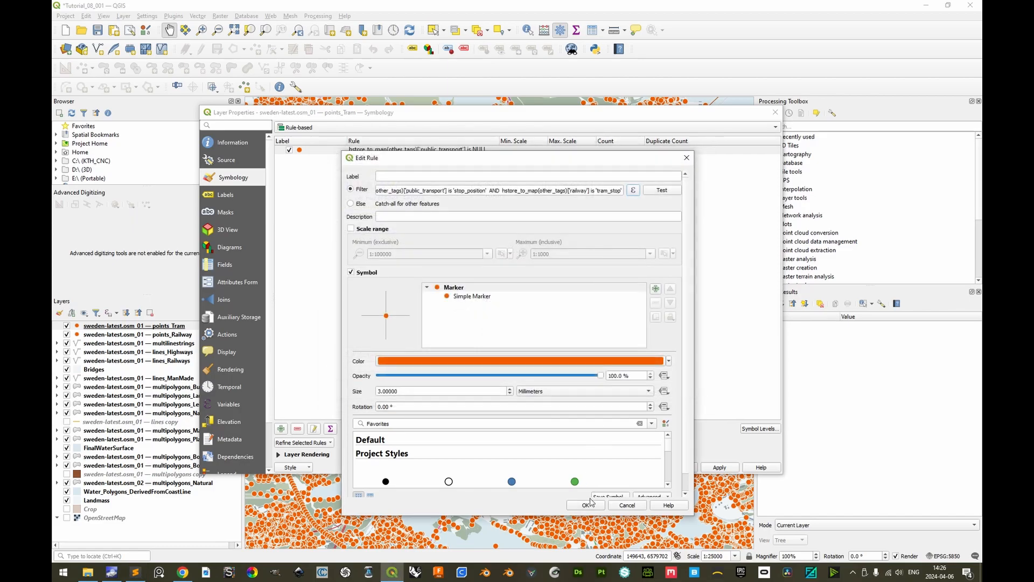
click(586, 505)
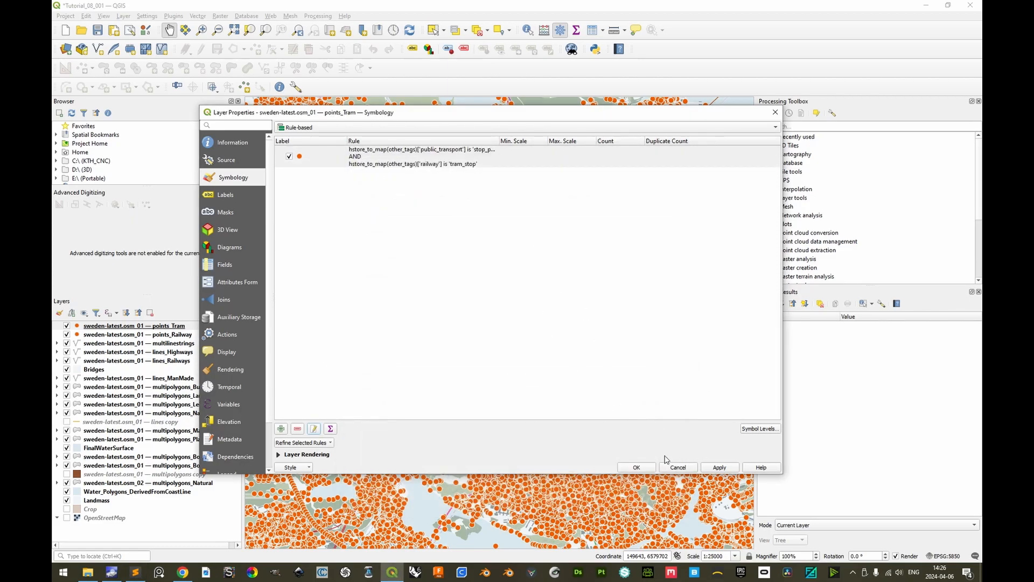
click(636, 467)
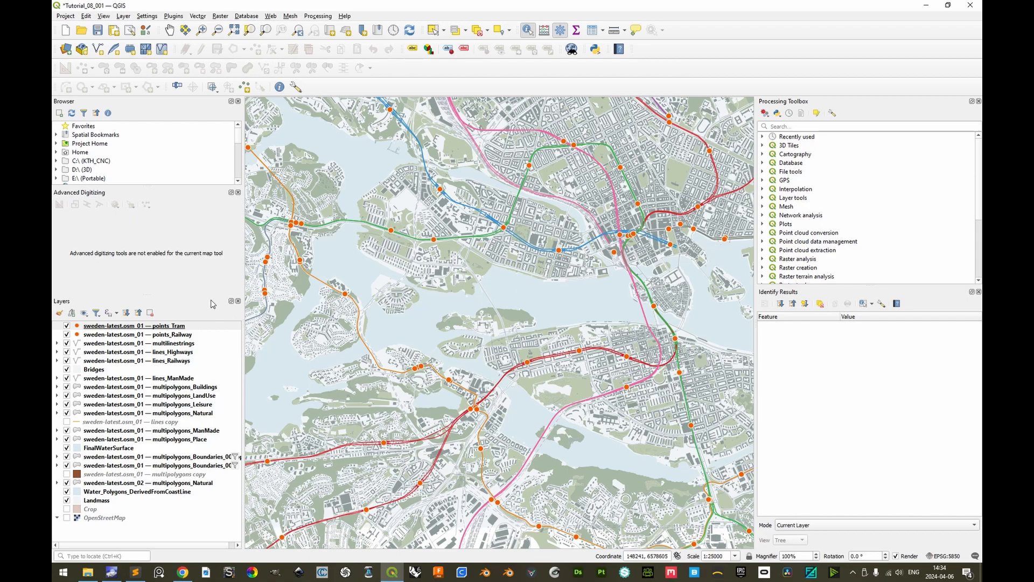
Set the size of the points_Tram rule's simple marker to 2.25 mm
click(137, 327)
double_click(135, 331)
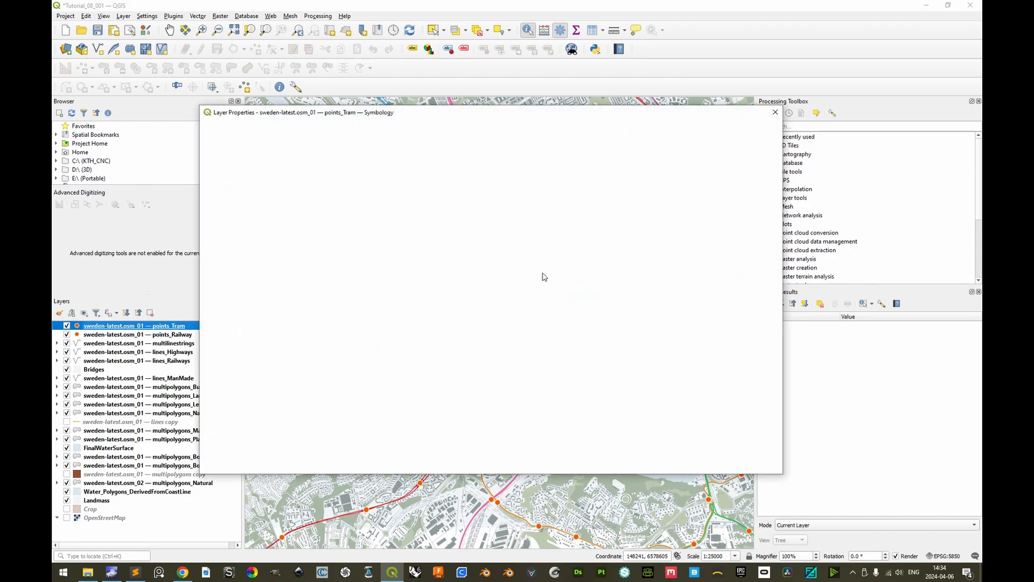
click(333, 167)
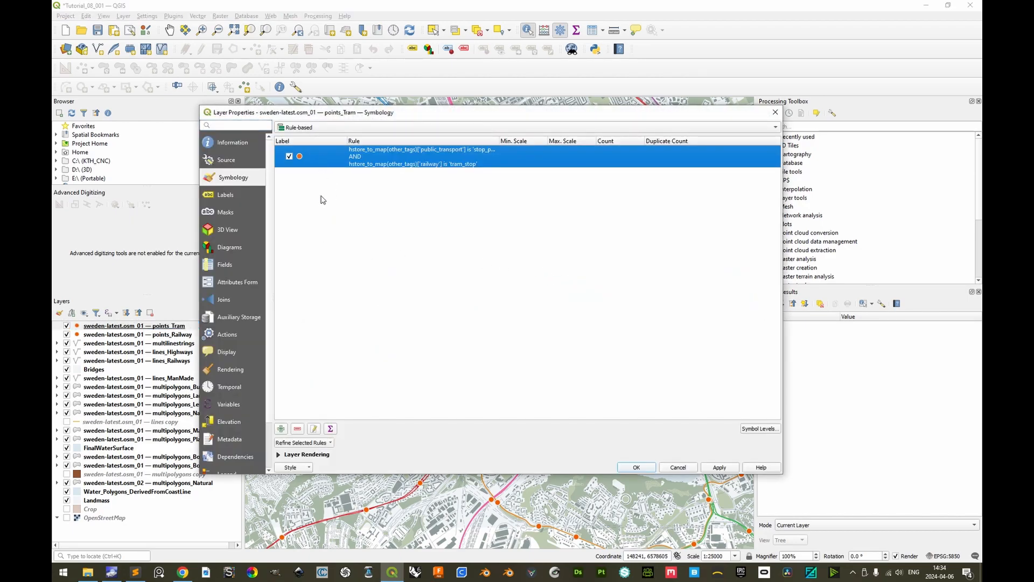
double_click(320, 159)
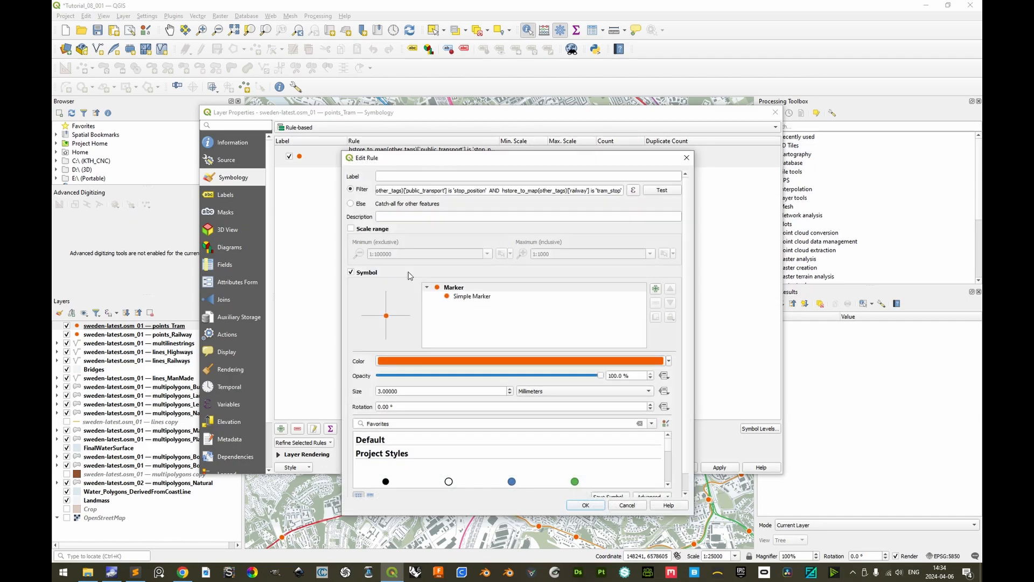
click(465, 297)
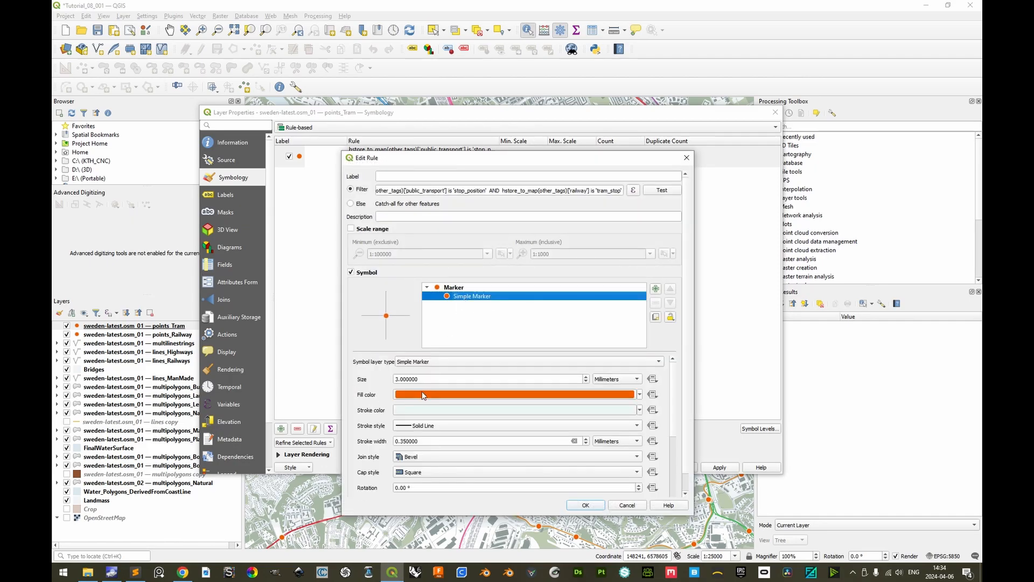
click(397, 379)
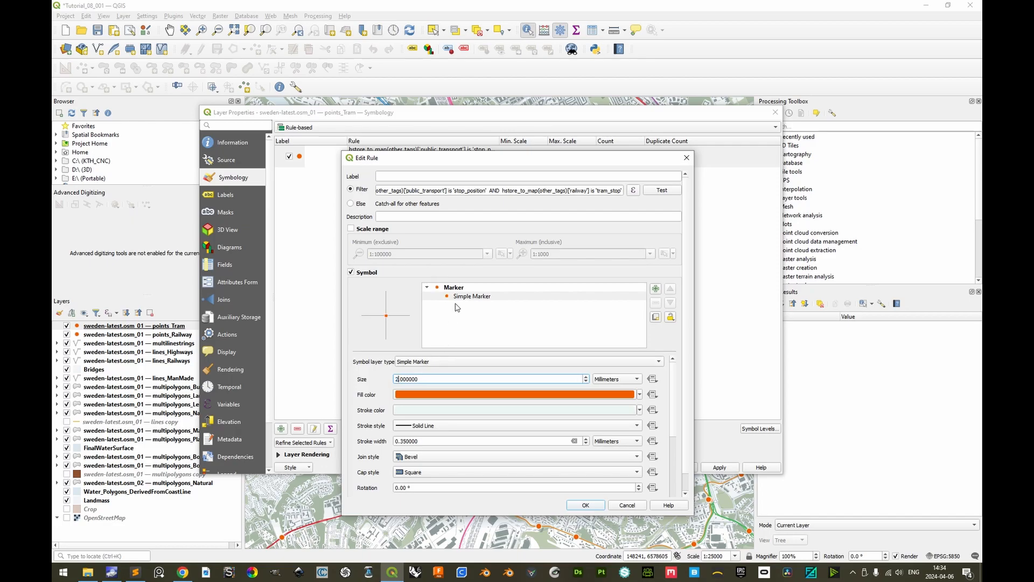
text(2.25)
Lighten the tram marker's orange colour by reducing its saturation, and accept the layer's symbology
click(463, 288)
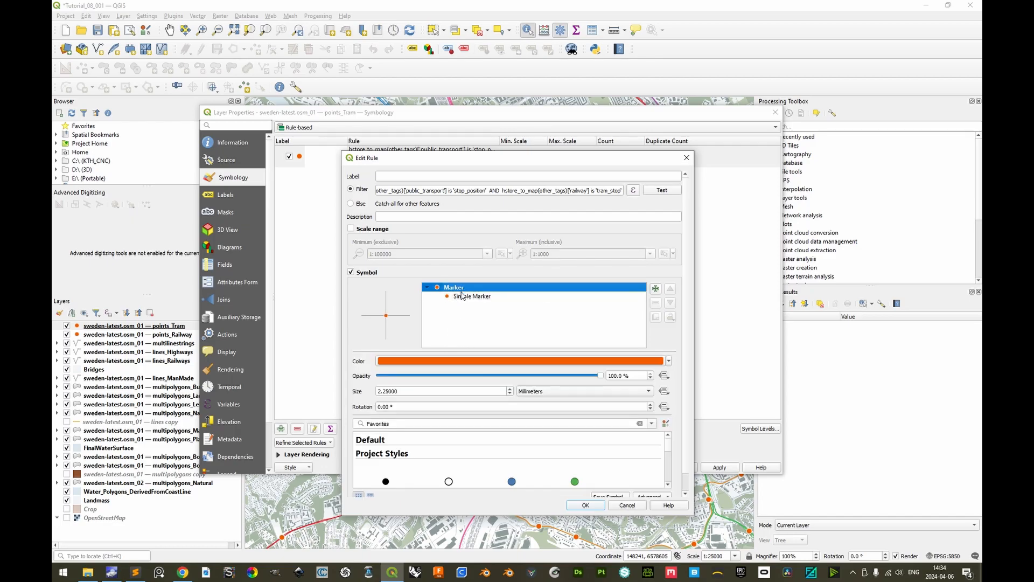
click(458, 363)
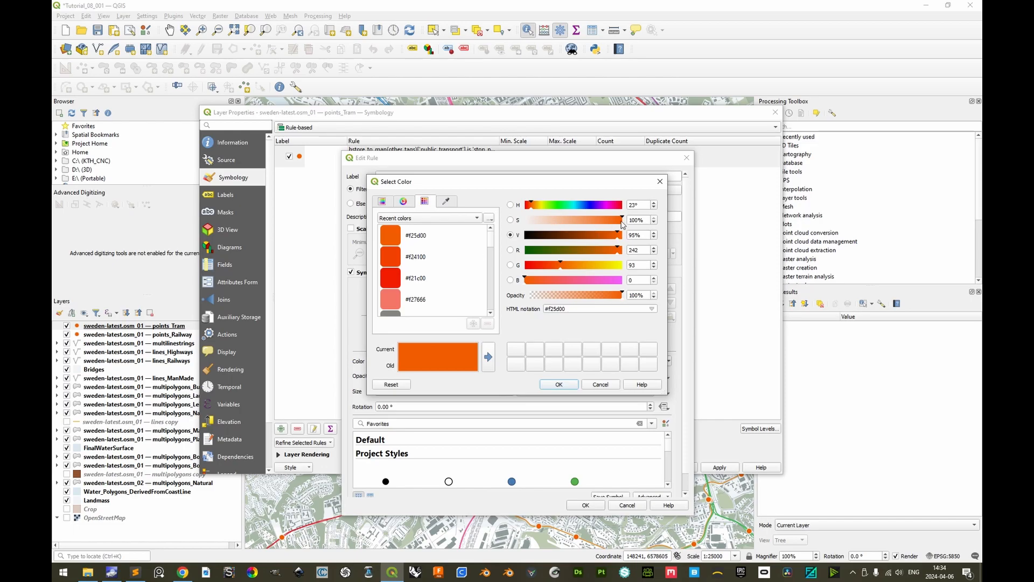
drag(616, 222, 610, 223)
click(567, 385)
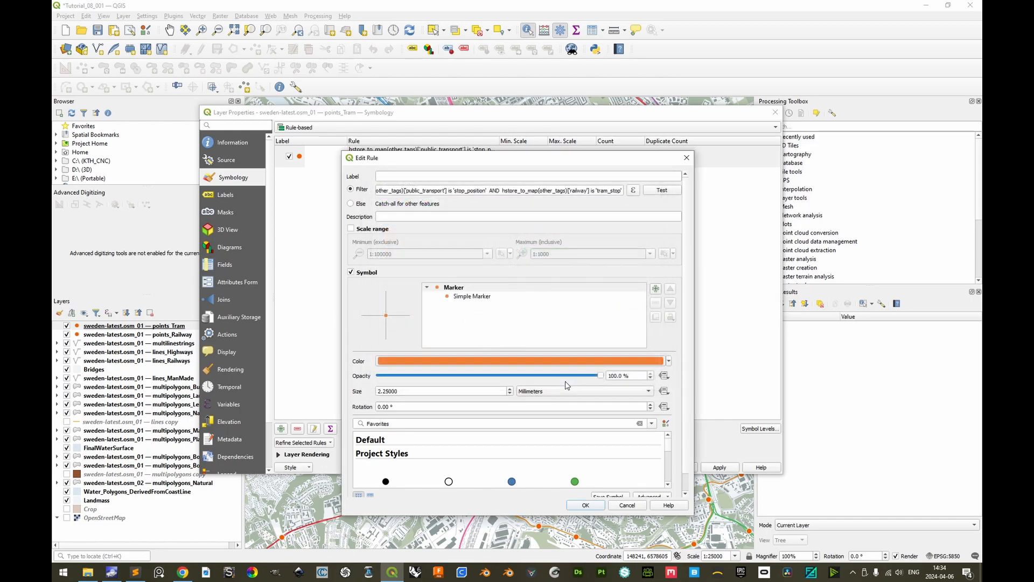
click(584, 506)
click(633, 467)
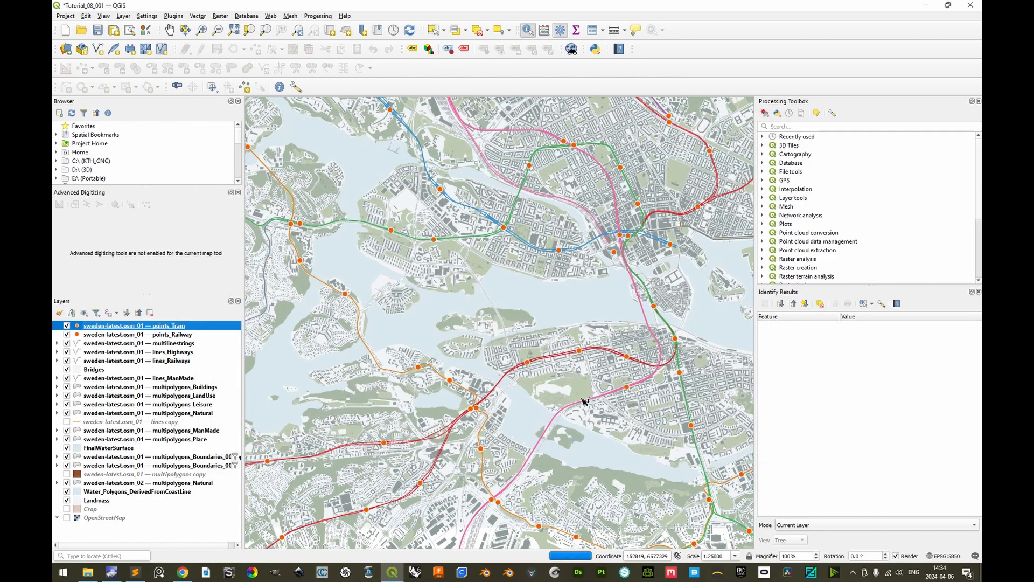
Move the points_Tram layer below points_Railway in the layer order and save the project
drag(183, 326, 187, 342)
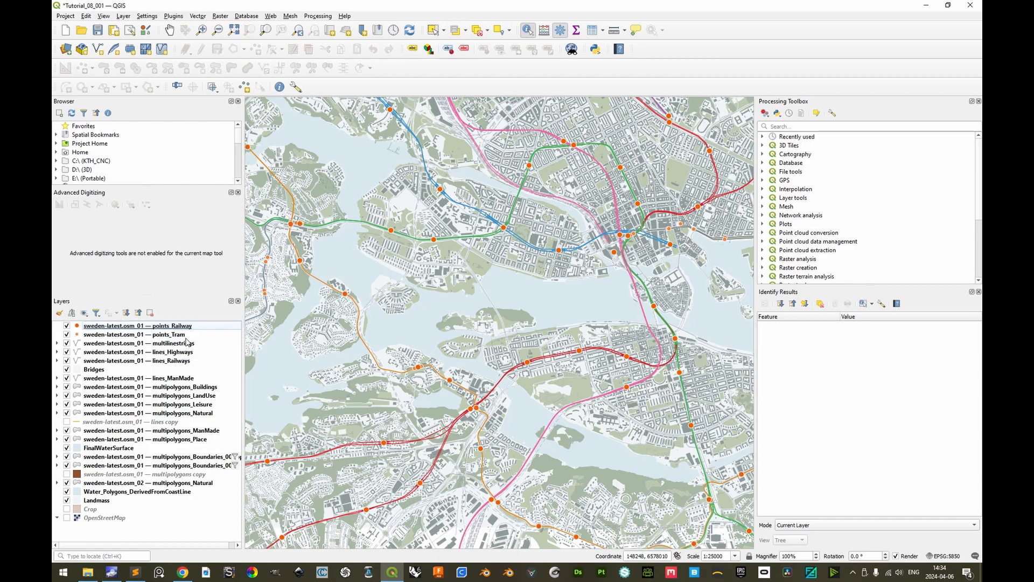
key(ctrl+s)
Open the project's existing print layout named 00
click(65, 16)
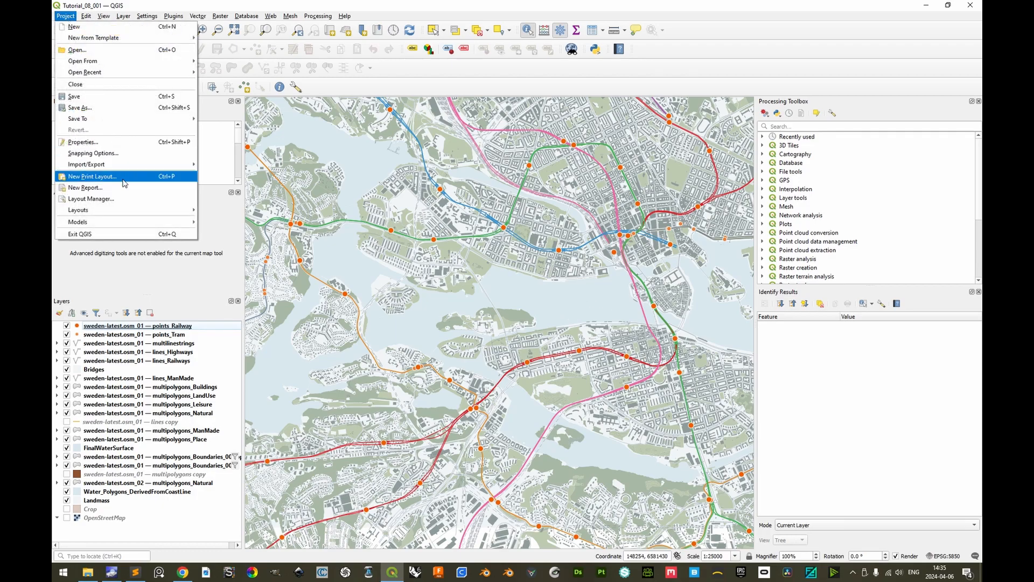
mouse_move(115, 211)
click(216, 211)
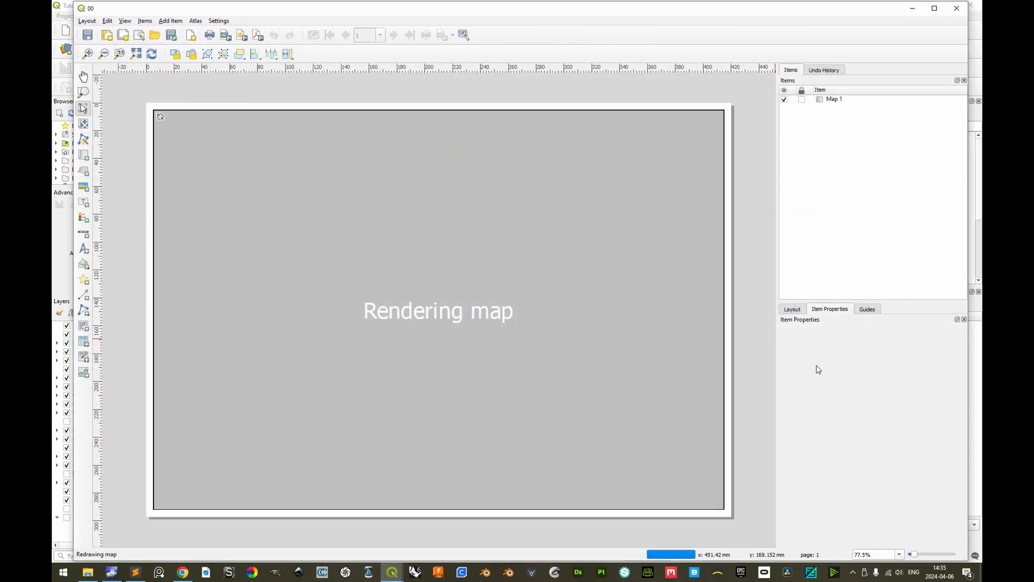
Export the layout as a PDF named 00_A3L_1-25000.pdf into the QGIS project's Exported folder, accepting the PDF export options
click(86, 21)
click(117, 180)
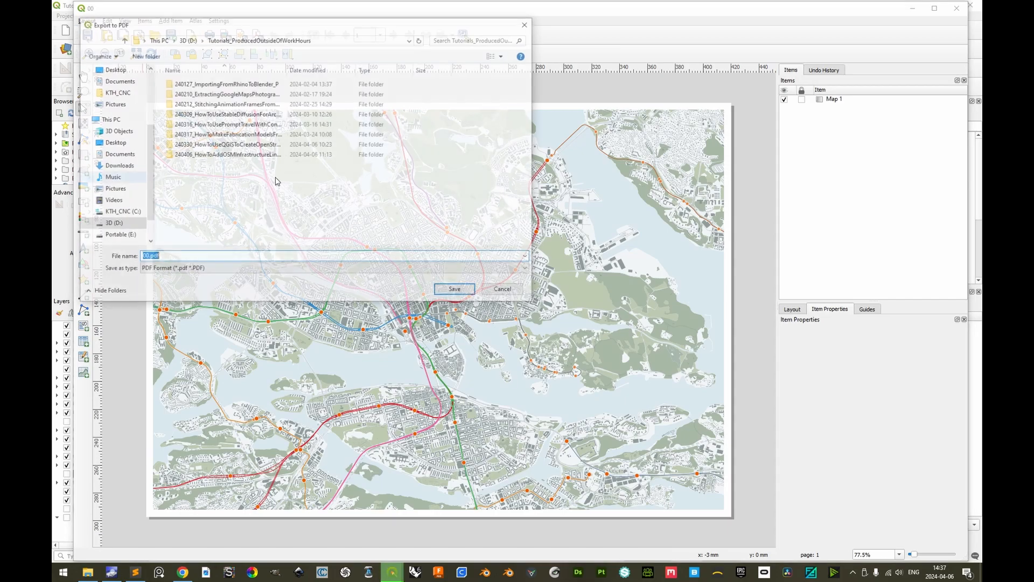
text(_A3L_1-250)
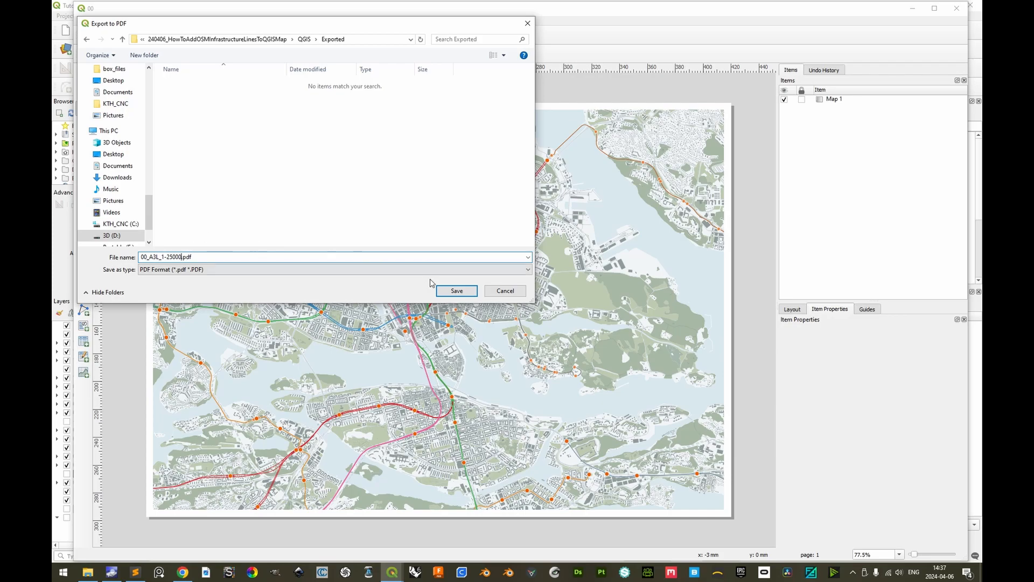
click(454, 291)
click(590, 465)
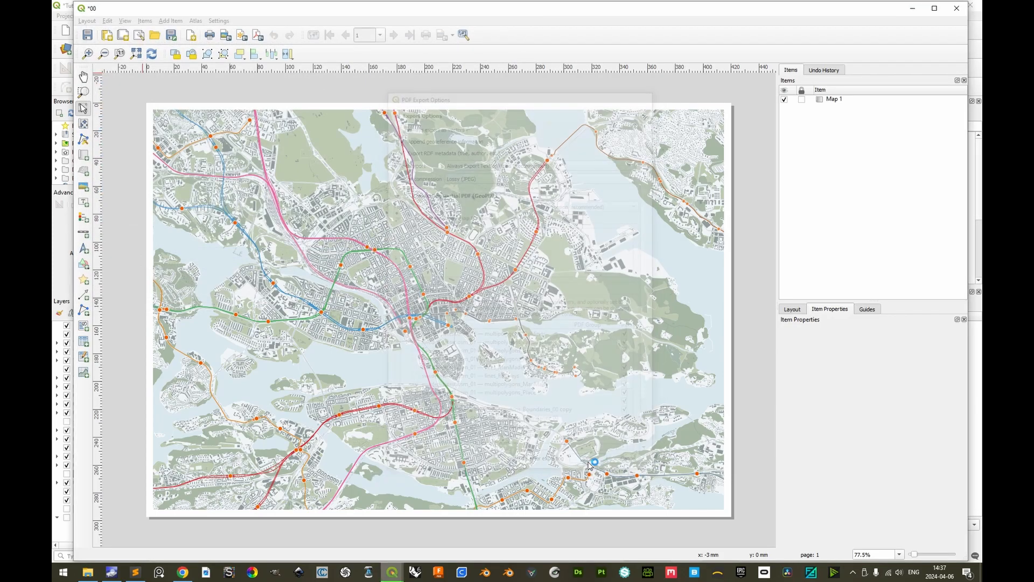
Open the Exported folder from the export link and view 00_A3L_1-25000.pdf in Chrome
click(527, 73)
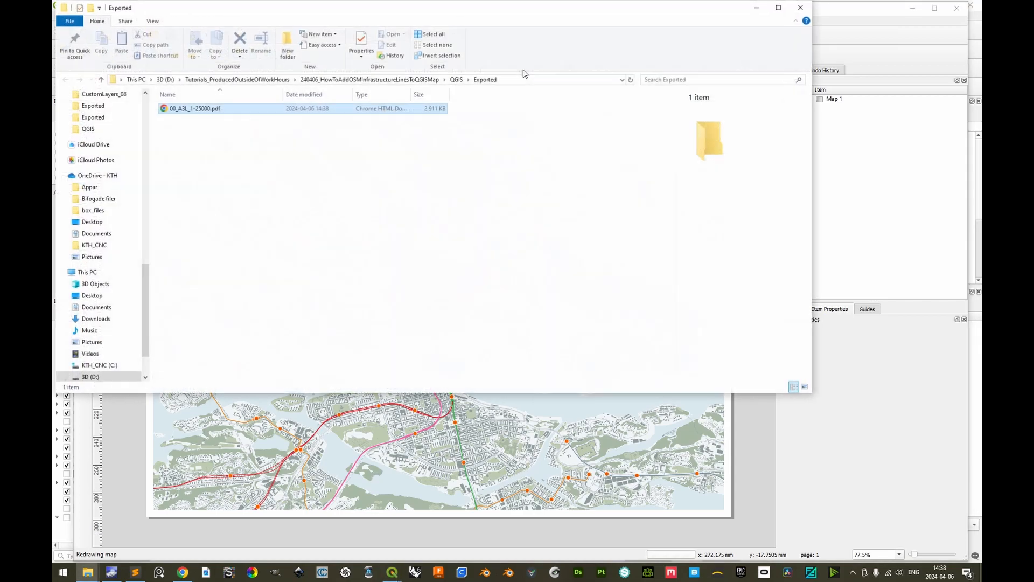
double_click(199, 111)
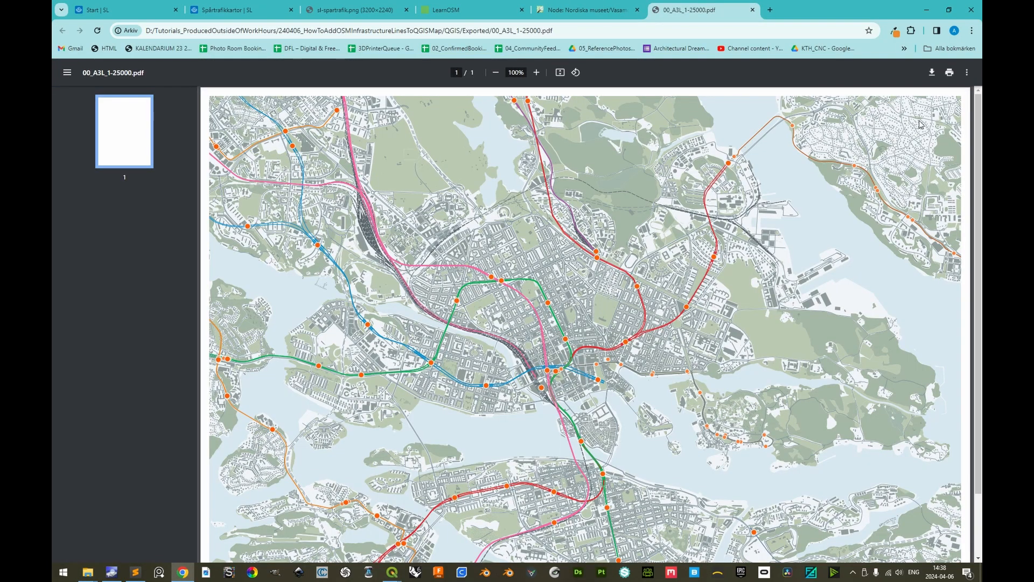